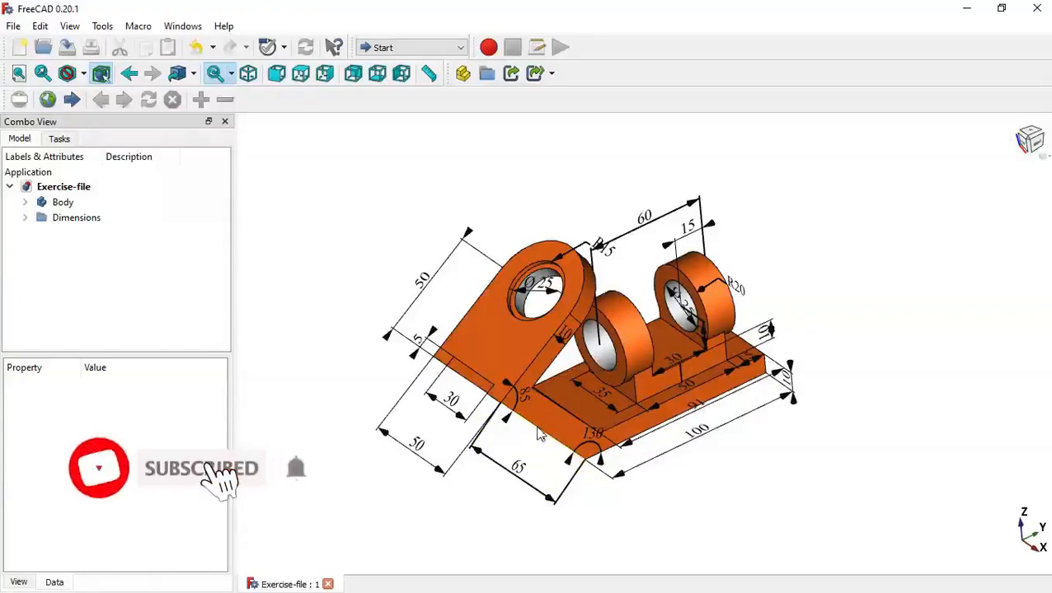
Step: Create a new empty document and switch to the Part Design workbench
left_click(20, 48)
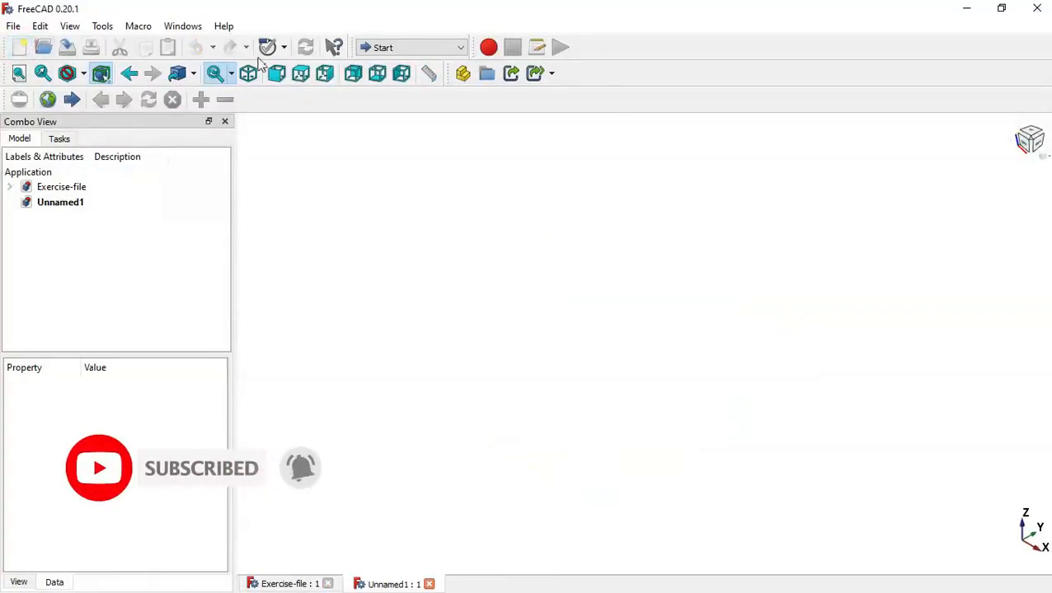
left_click(393, 47)
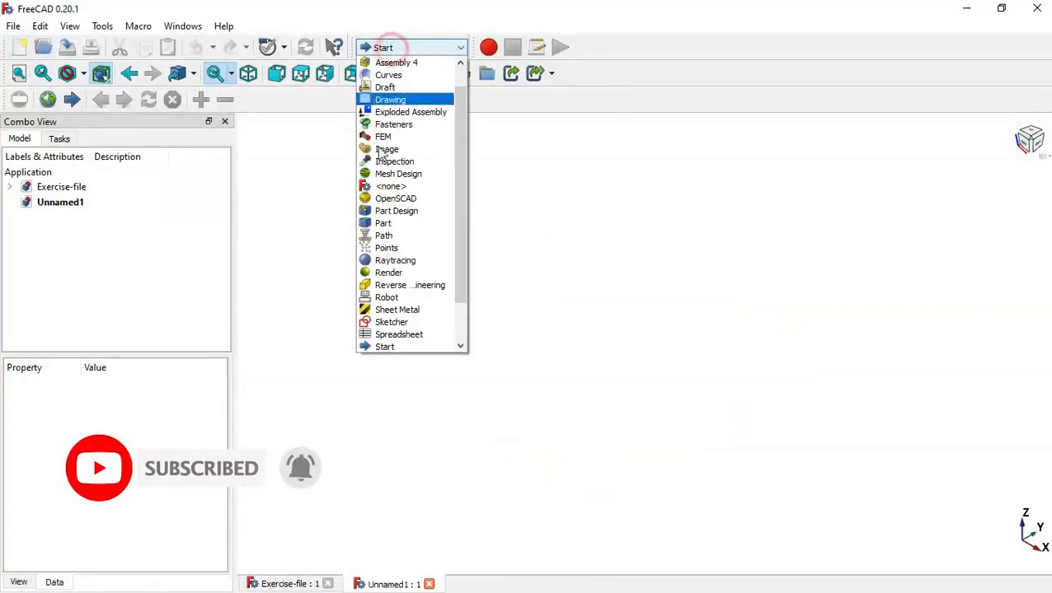
left_click(412, 211)
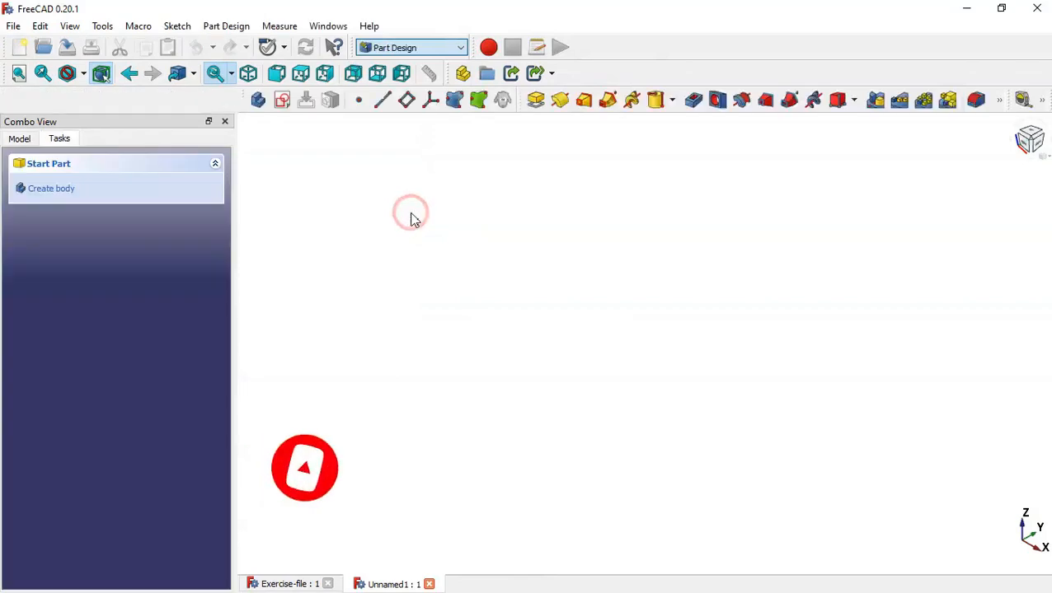
Step: Create a body and start a new sketch on the YZ plane
left_click(80, 192)
left_click(80, 189)
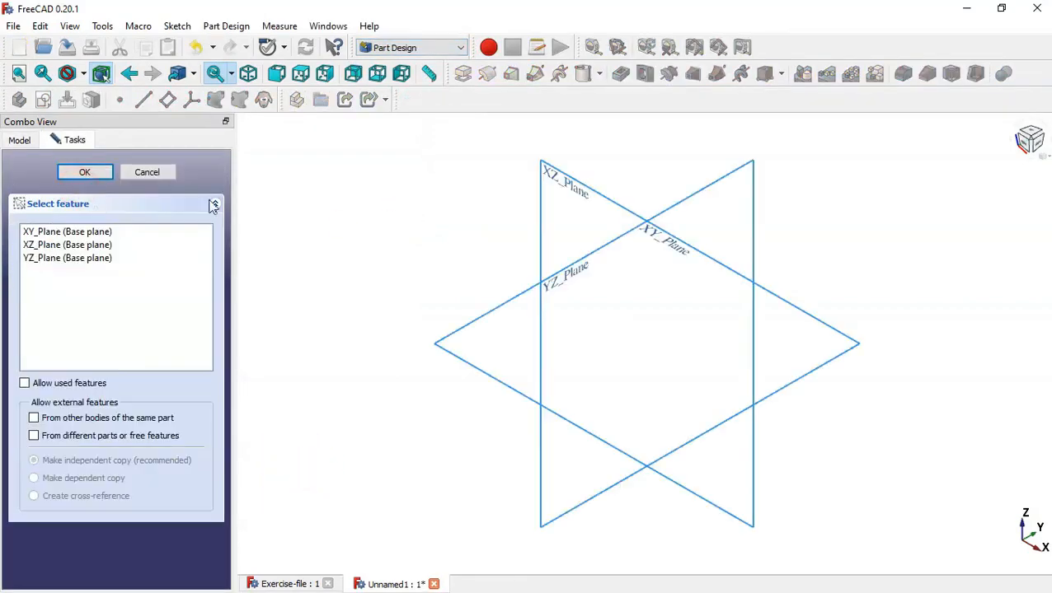
left_click(564, 280)
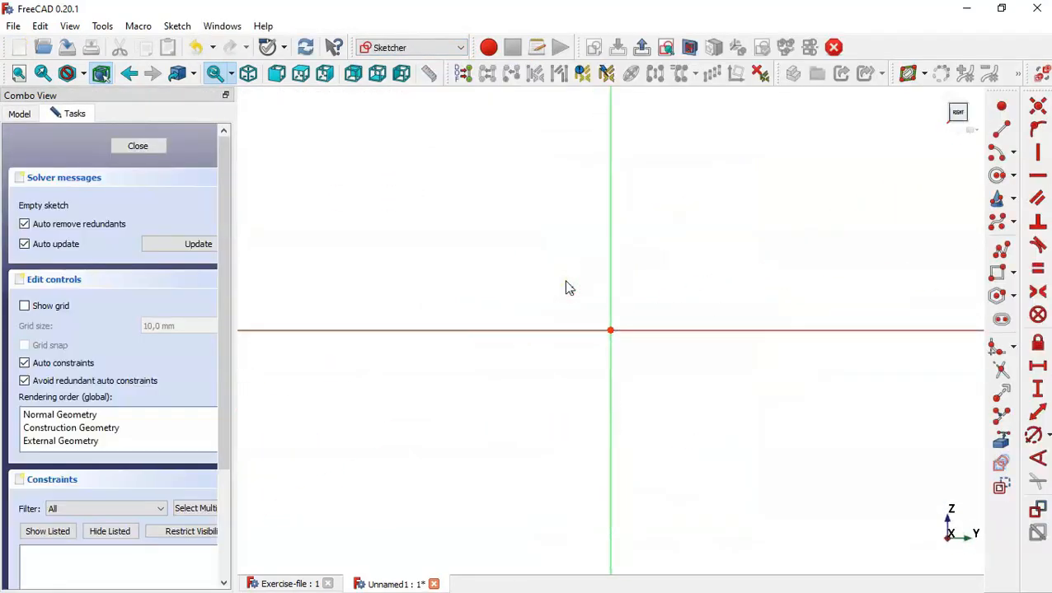
Step: Draw a closed eight-sided polyline: a long horizontal base strip, a slanted wall about 32 mm long outside, and an arm bent back over the base
left_click(1000, 256)
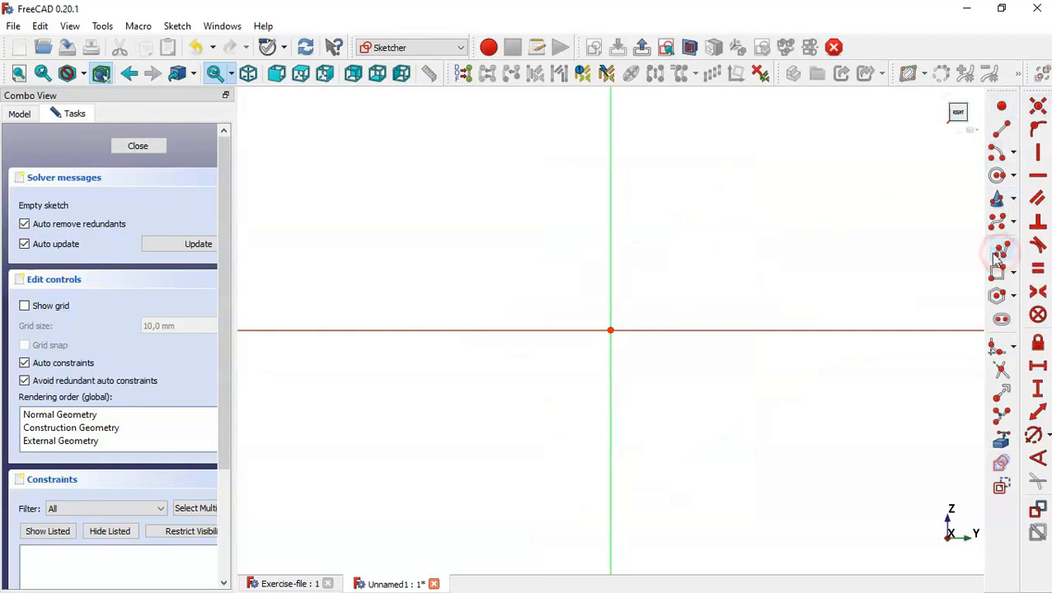
left_click(902, 308)
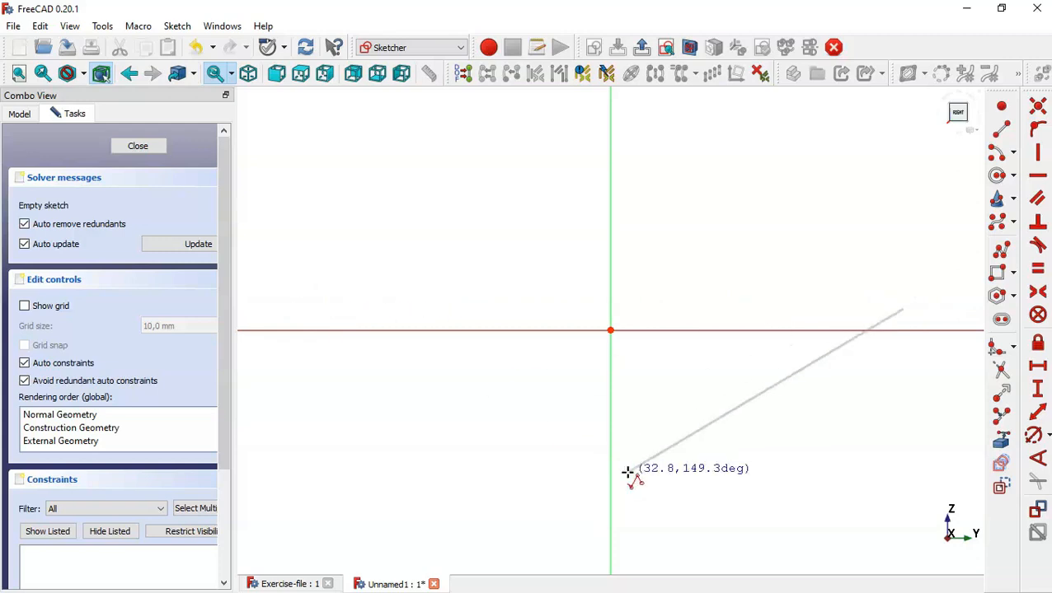
scroll(629, 476, "down", 3)
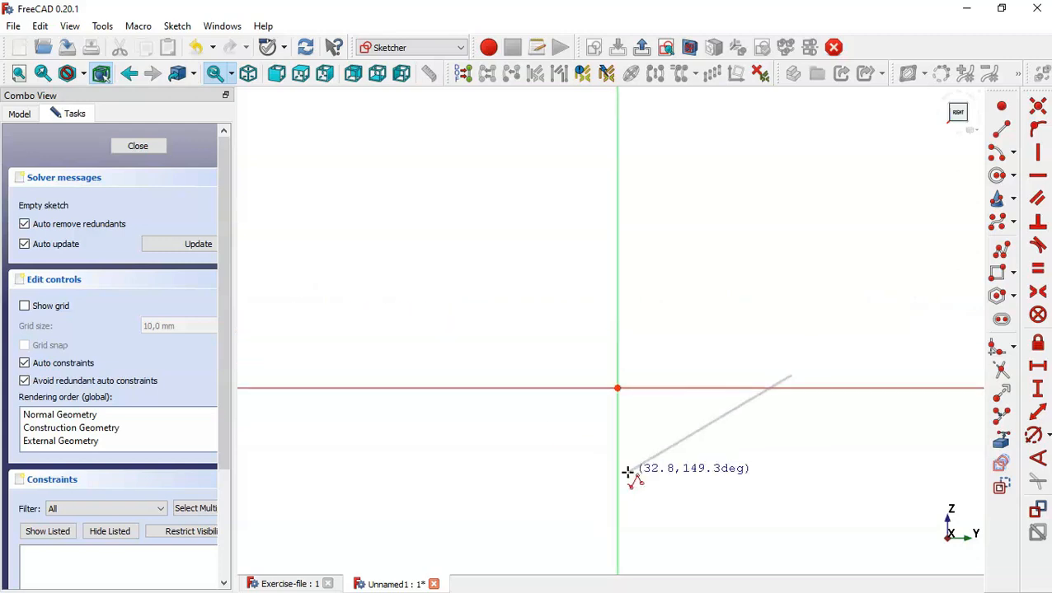
left_click(293, 375)
left_click(249, 197)
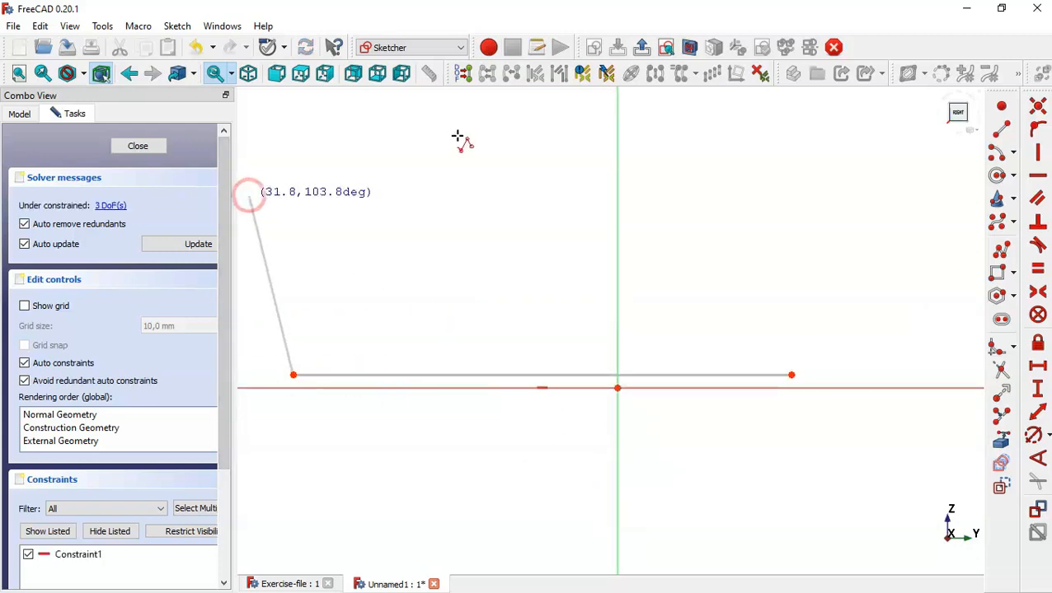
left_click(440, 123)
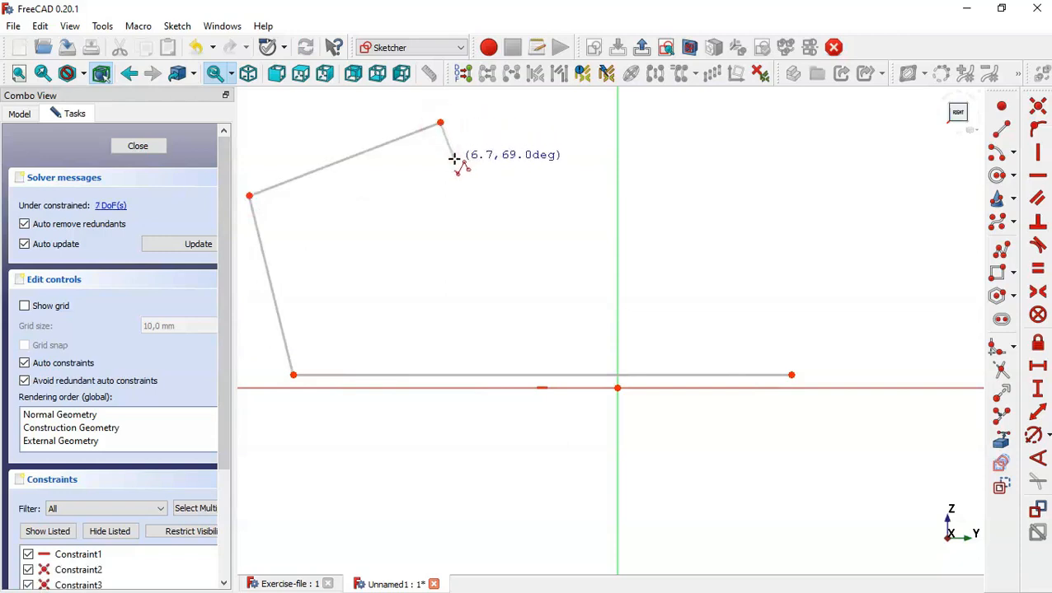
left_click(454, 161)
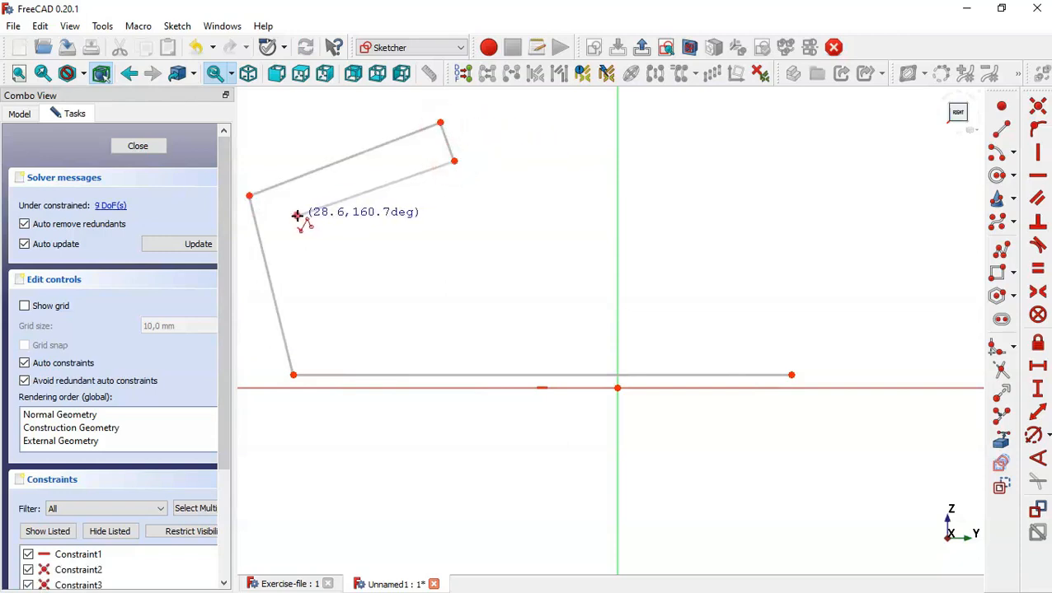
left_click(298, 216)
left_click(328, 343)
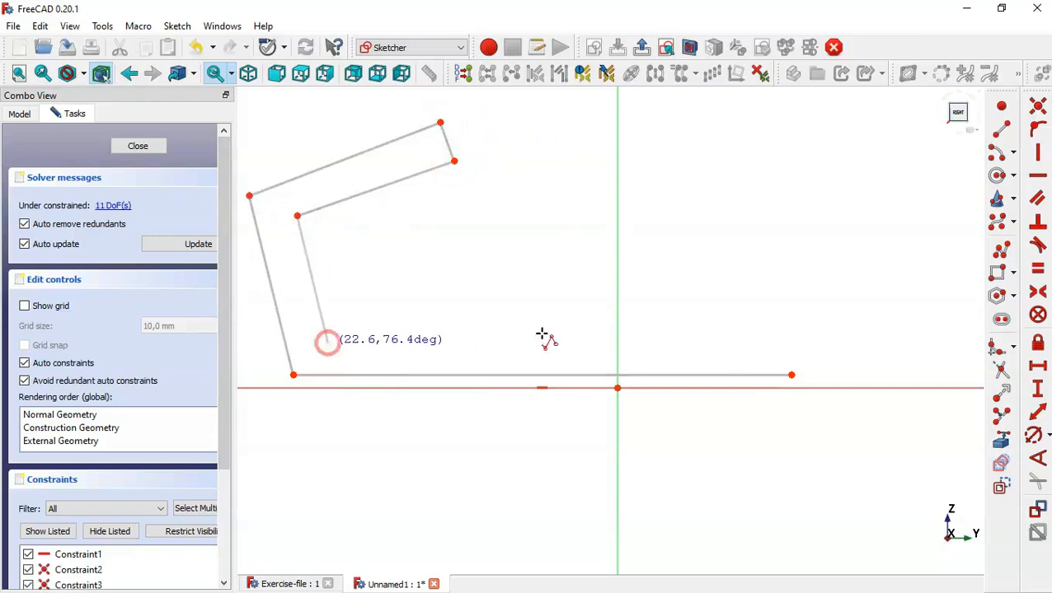
left_click(789, 343)
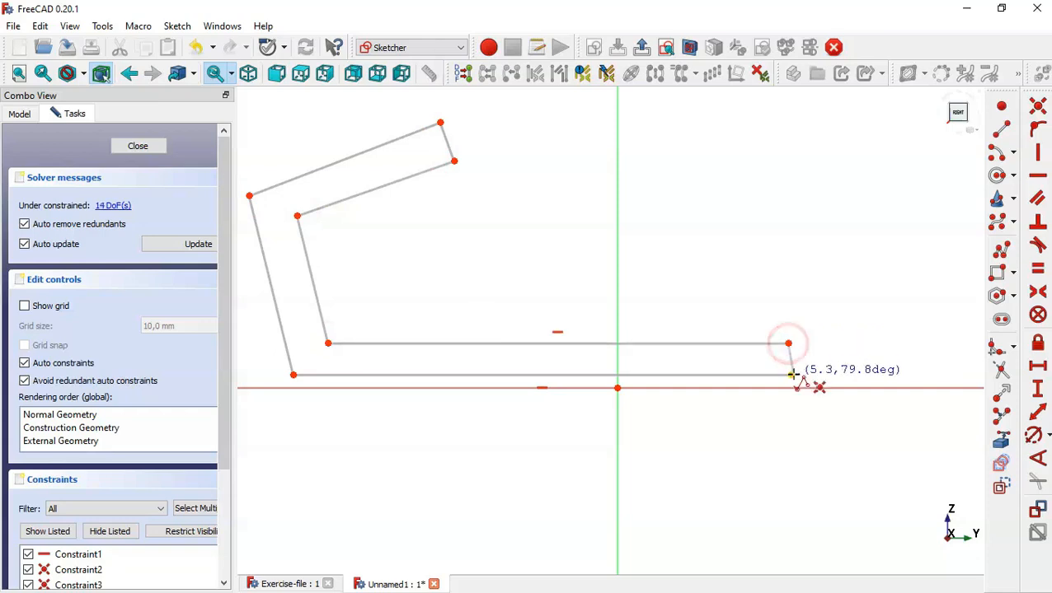
left_click(794, 377)
key("Escape")
key("Escape")
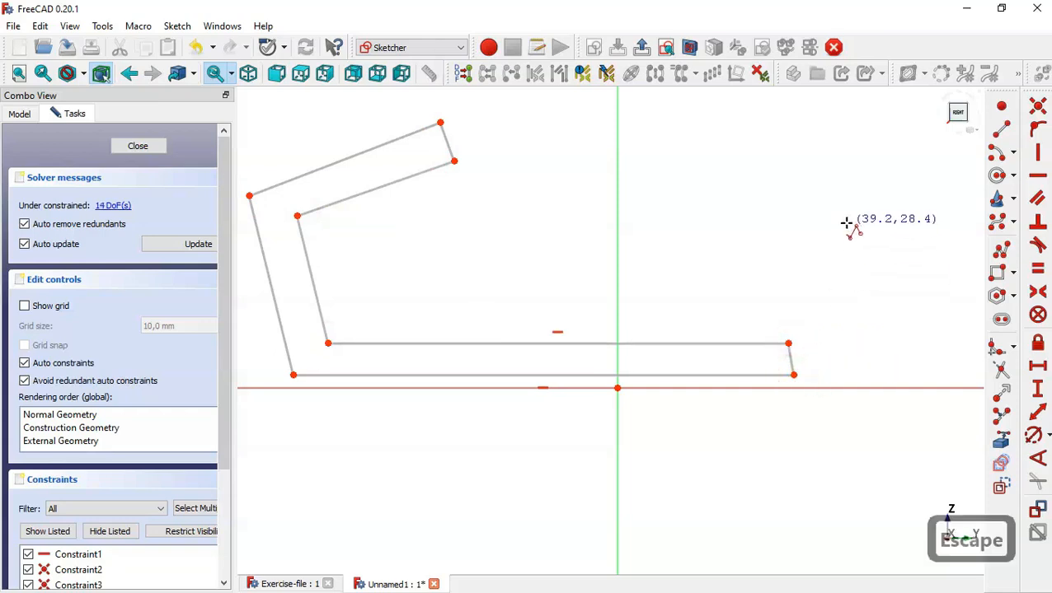
Step: Constrain the base strip's right end edge to vertical and, after checking the Exercise-file reference model, to equal length with the arm's free end edge
left_click(1038, 152)
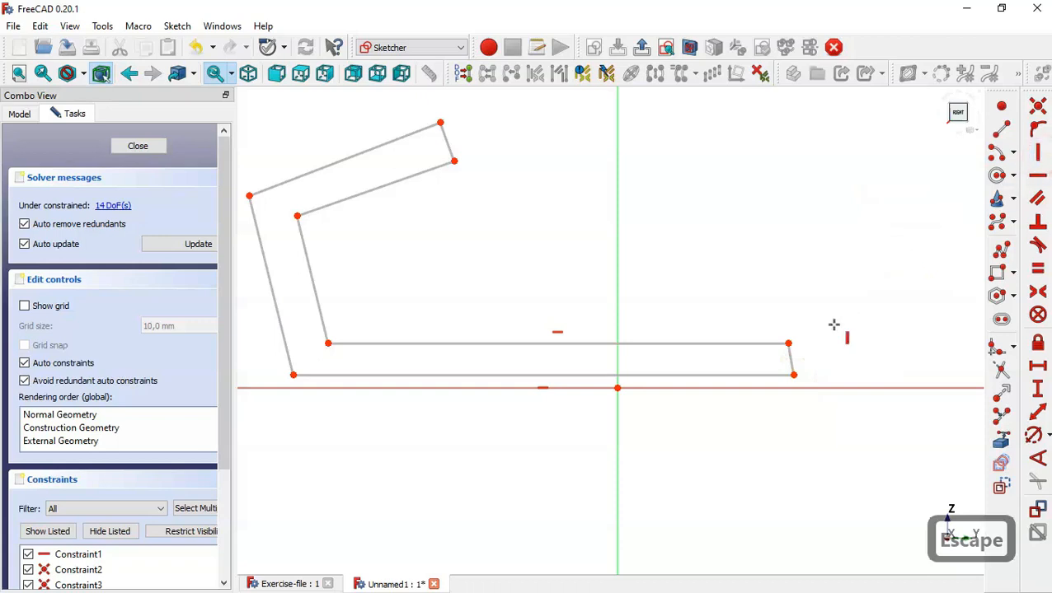
left_click(791, 355)
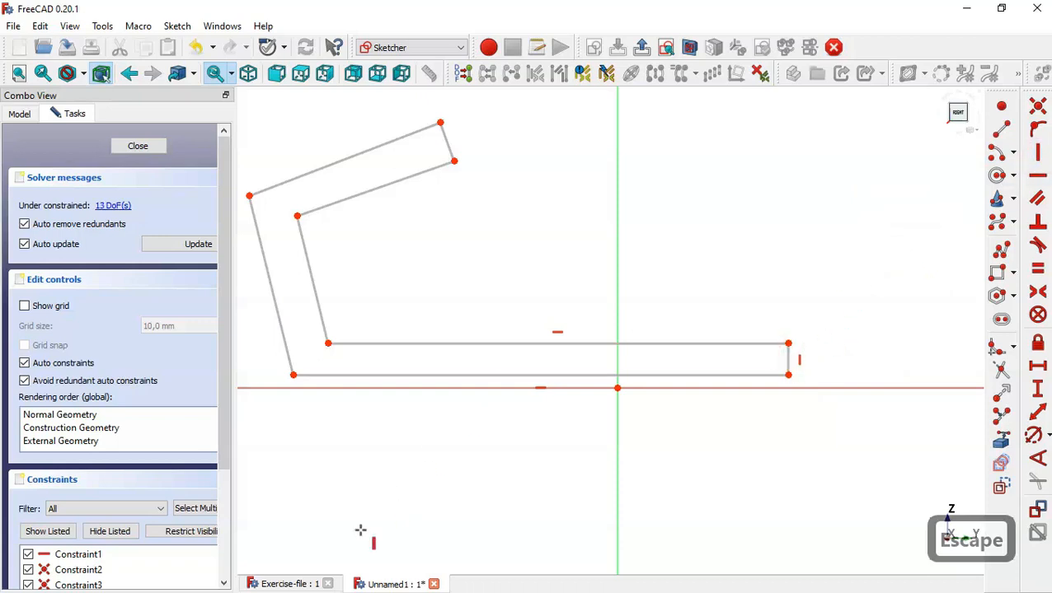
left_click(280, 583)
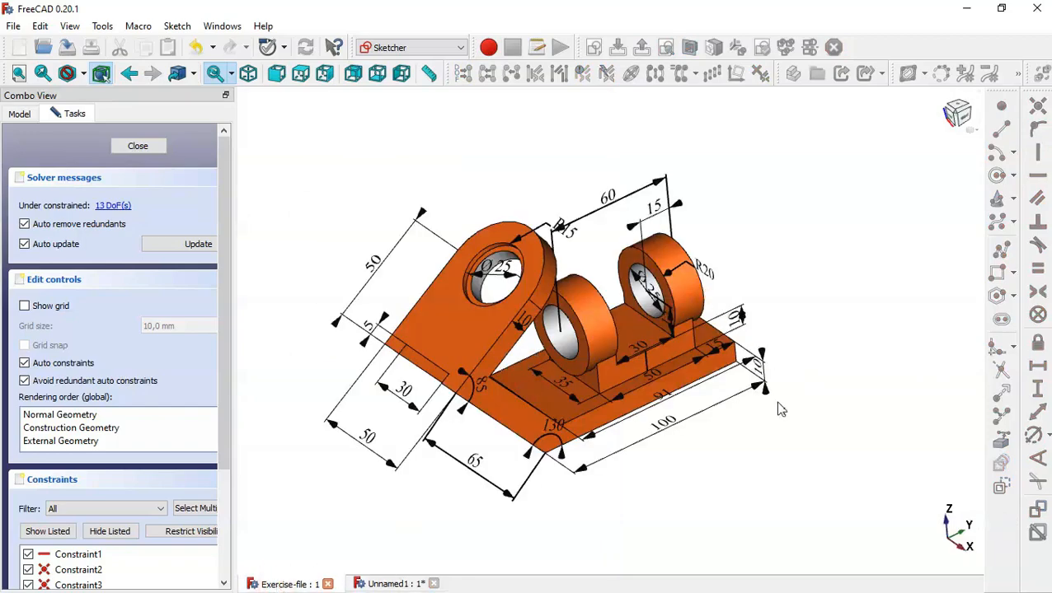
middle_click_drag(832, 445, 617, 452)
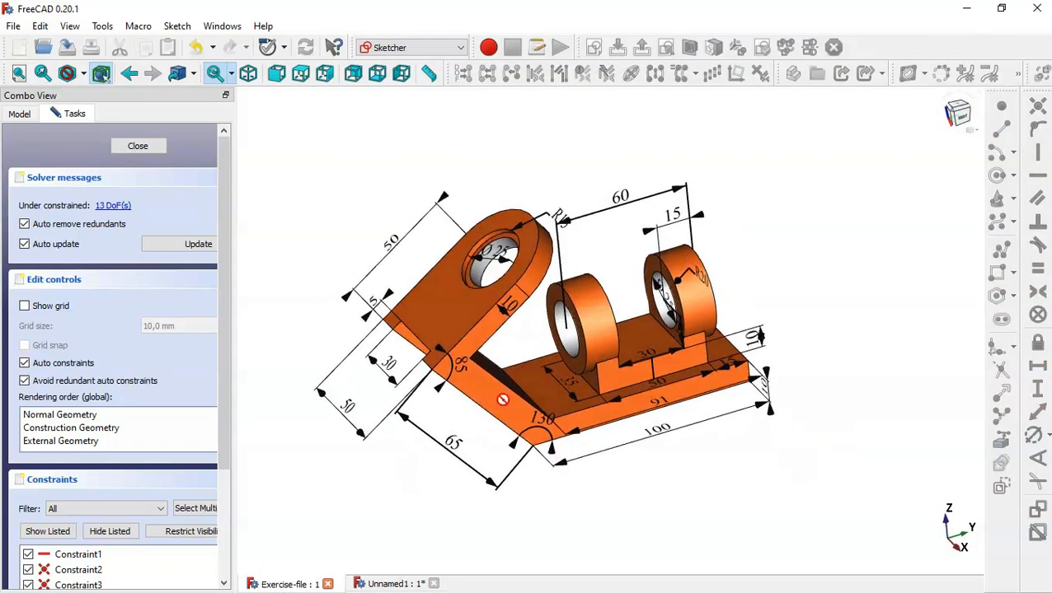
scroll(622, 473, "up", 2)
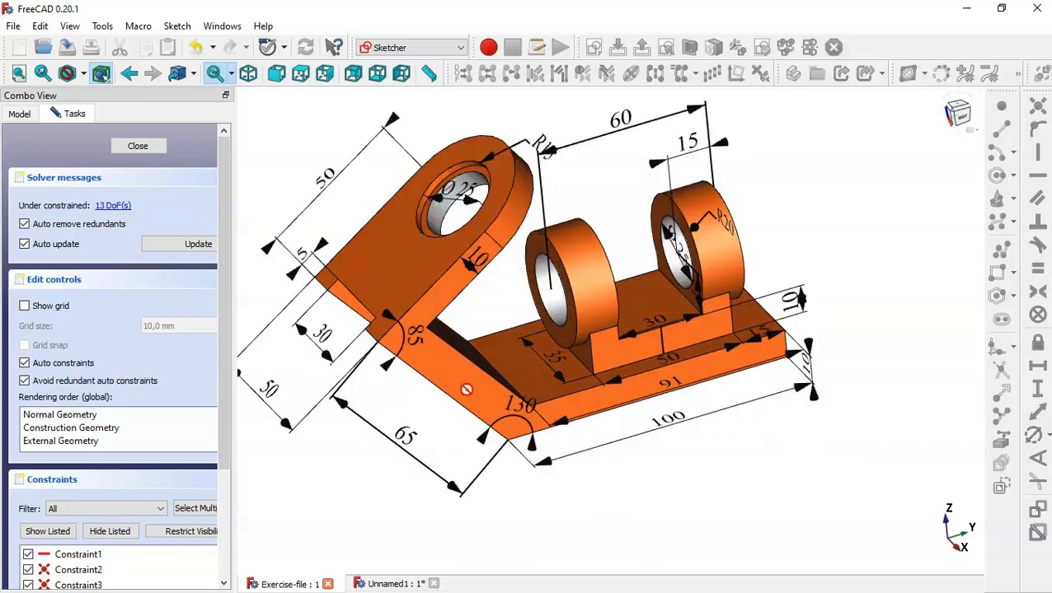
middle_click_drag(695, 488, 719, 515)
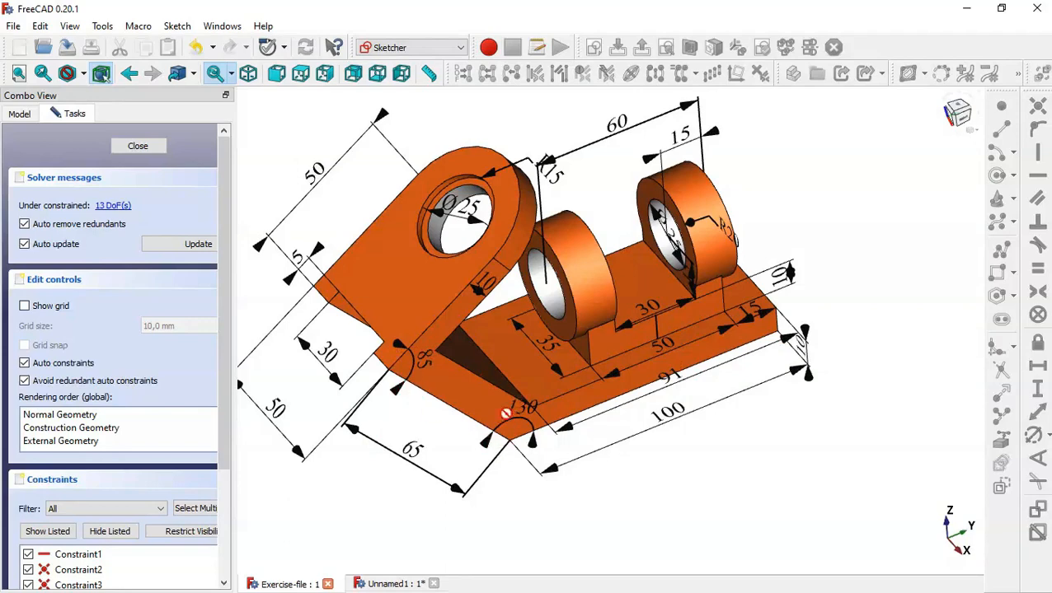
left_click(390, 584)
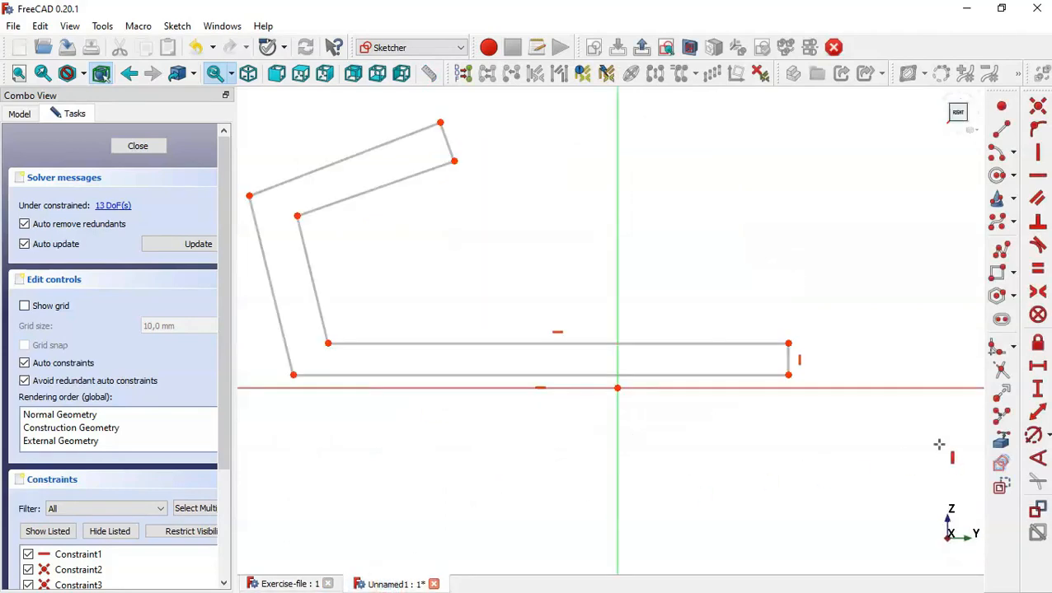
left_click(1038, 268)
left_click(788, 358)
left_click(446, 142)
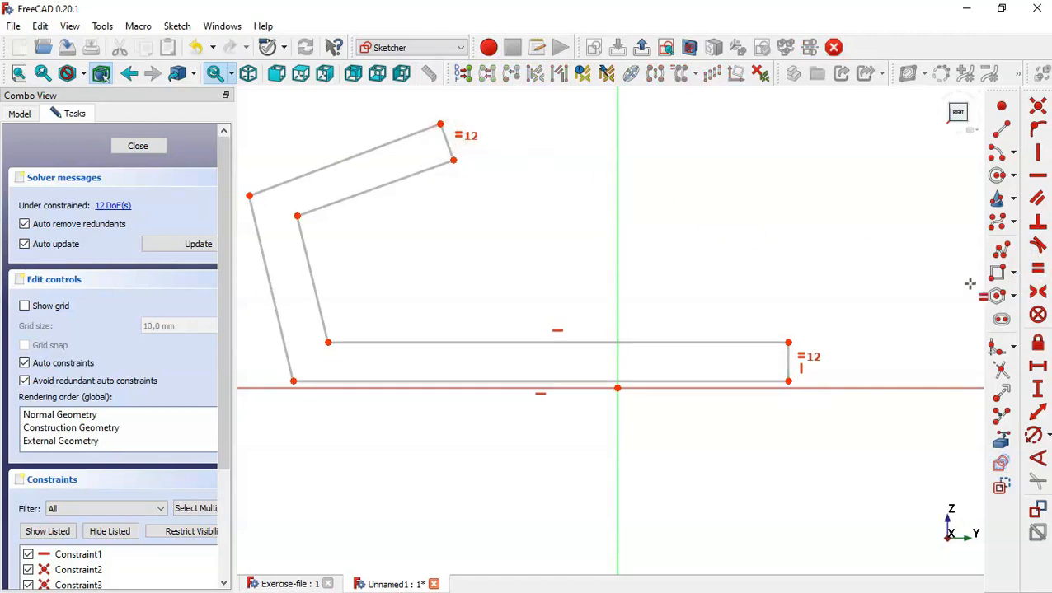
Step: Constrain both long edges of the slanted arm perpendicular to its free end edge
left_click(1038, 226)
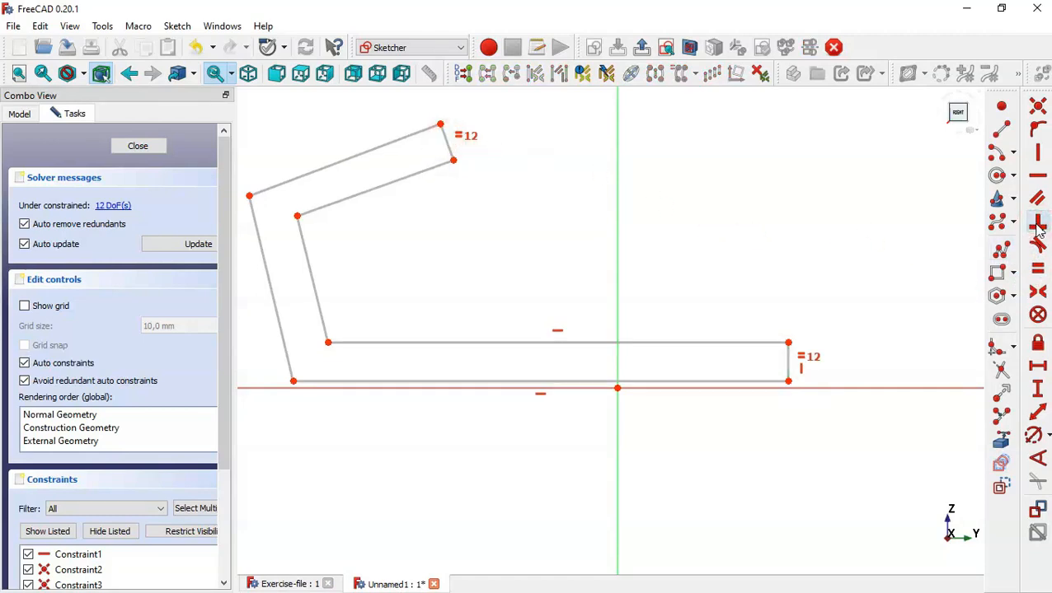
left_click(445, 135)
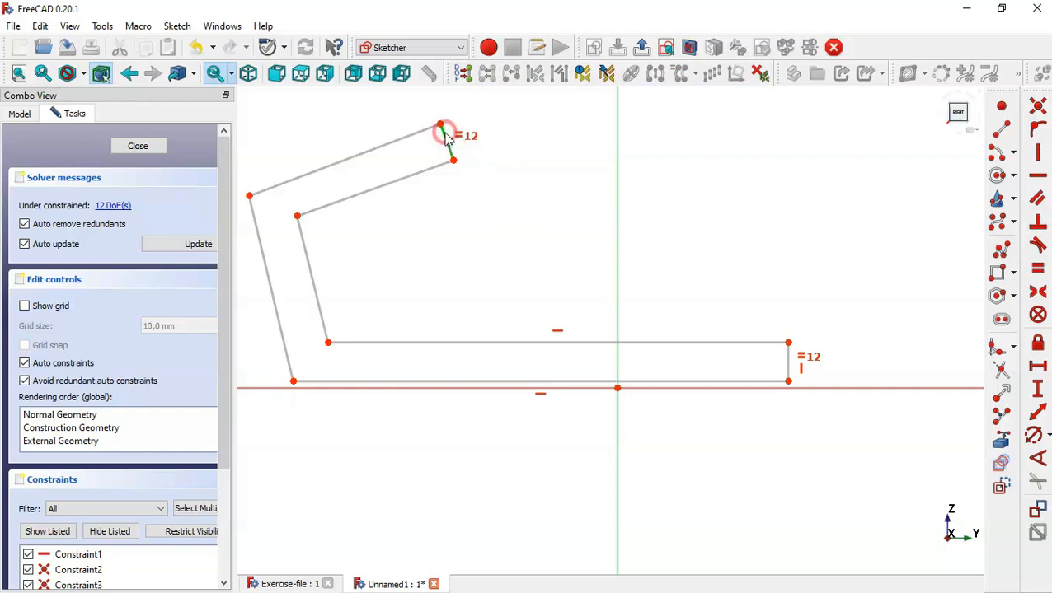
left_click(426, 126)
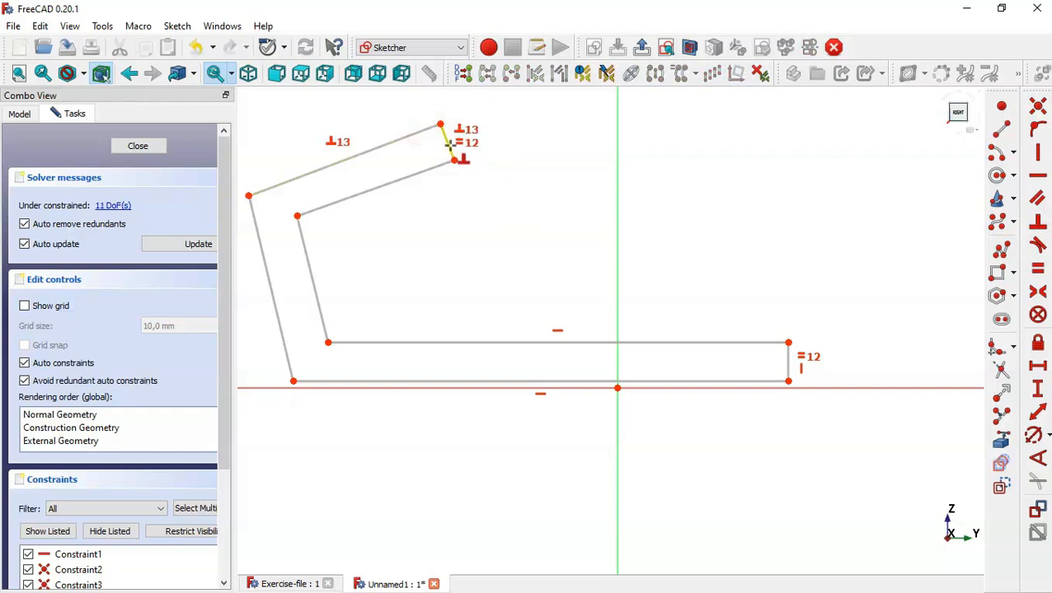
left_click(448, 146)
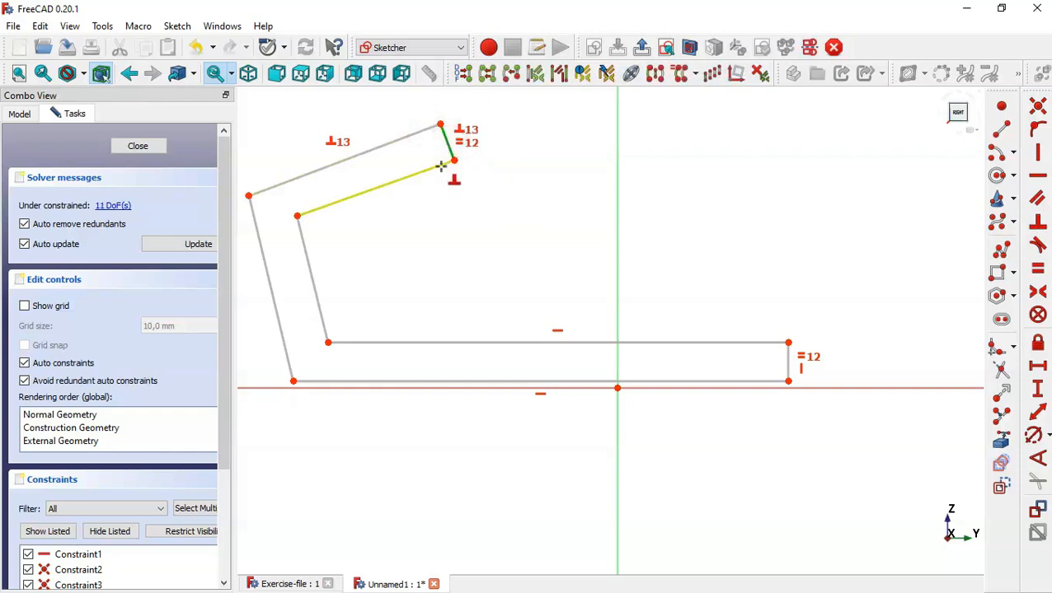
left_click(436, 168)
left_click(435, 168)
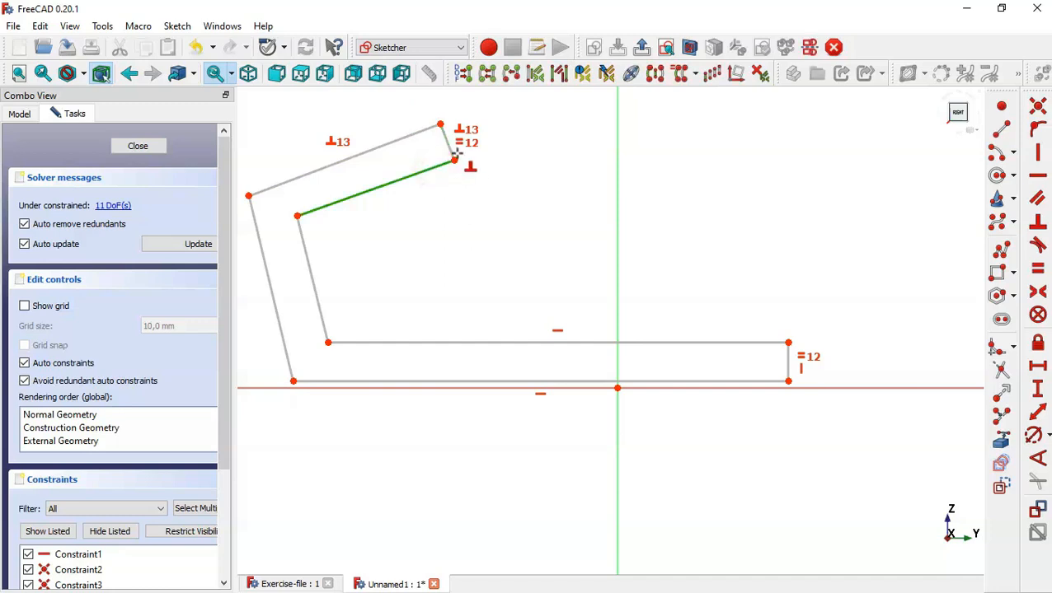
left_click(452, 154)
scroll(710, 275, "down", 2)
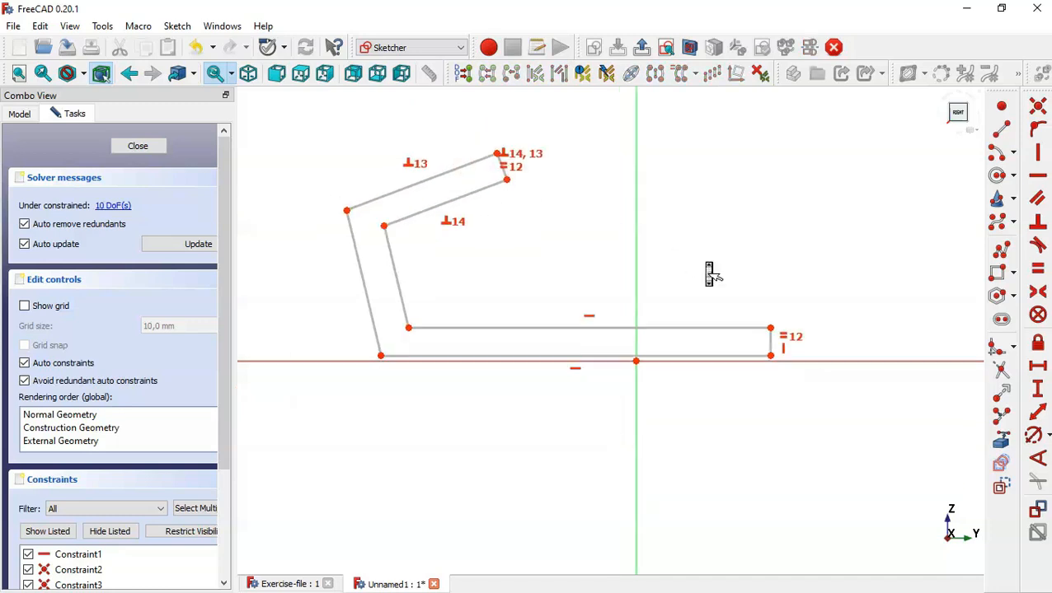
scroll(596, 322, "up", 2)
key("Escape")
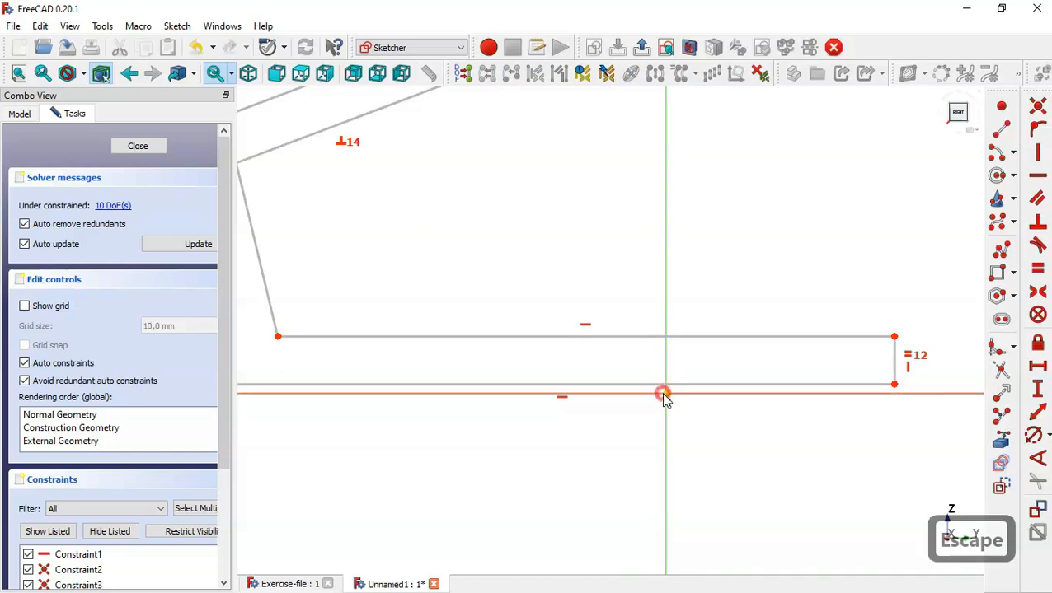
Step: Align the base strip's lower right corner horizontally with the sketch origin
left_click(665, 394)
left_click(894, 385)
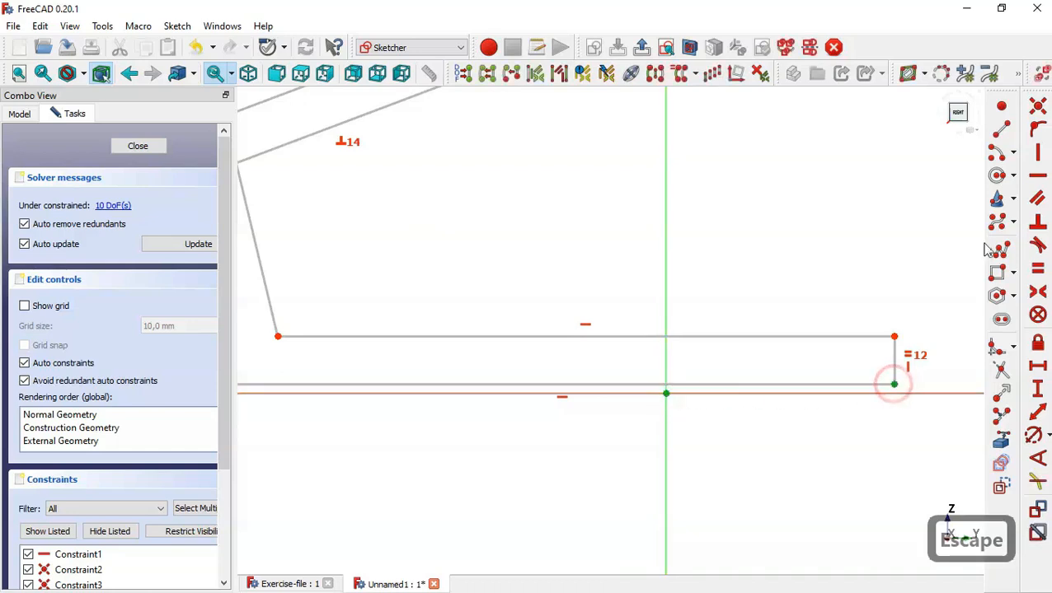
left_click(1040, 175)
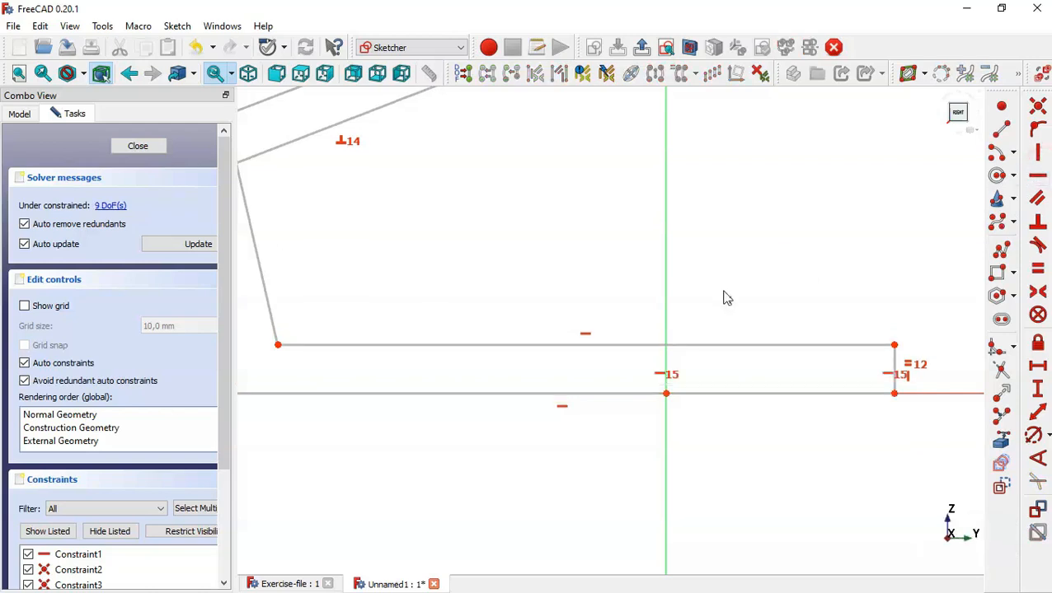
Step: Dimension the base strip horizontally, setting its upper edge to 91 mm and its lower edge to 100 mm
scroll(726, 297, "down", 5)
scroll(726, 303, "up", 2)
scroll(727, 301, "up", 3)
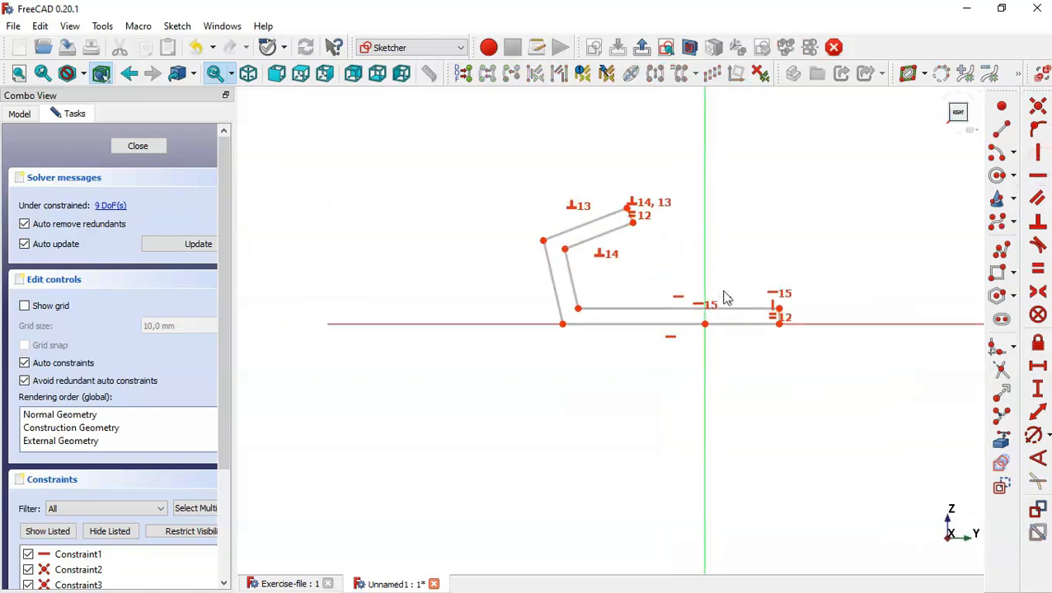
scroll(672, 198, "up", 1)
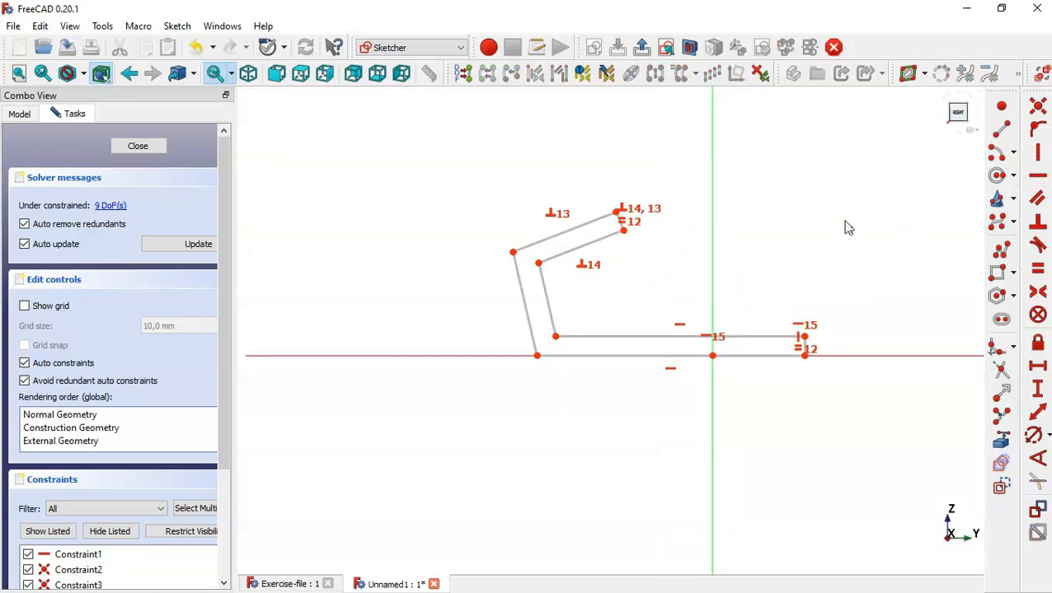
scroll(847, 229, "up", 2)
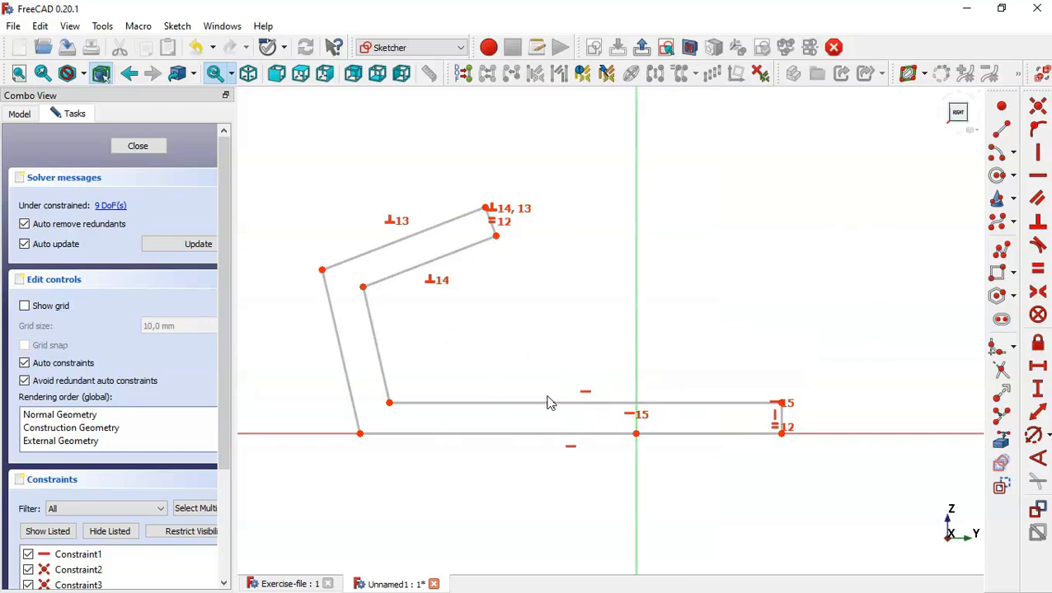
left_click(1038, 365)
left_click(661, 401)
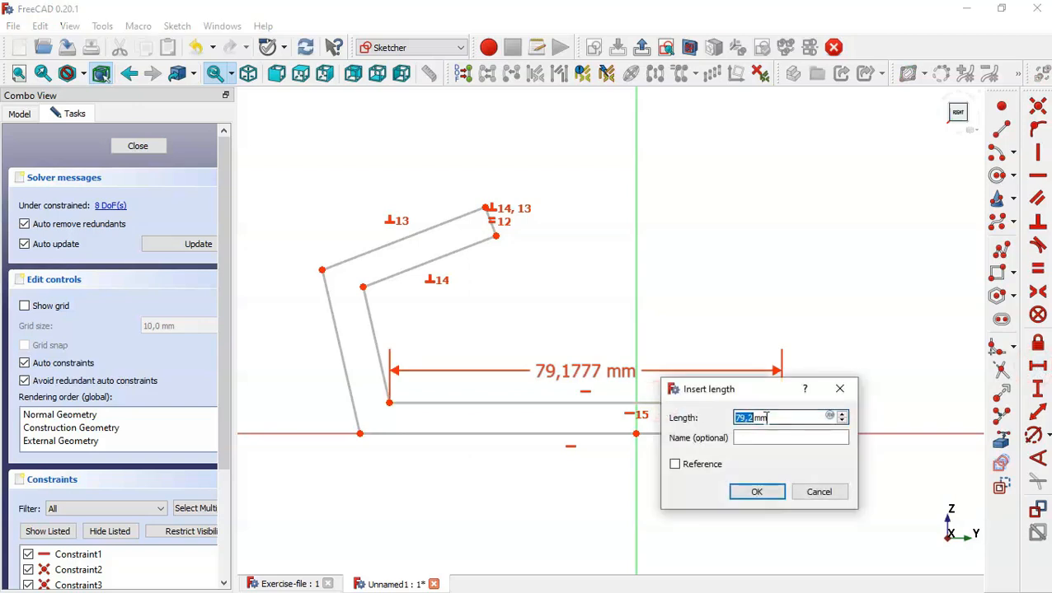
type("91")
key("Return")
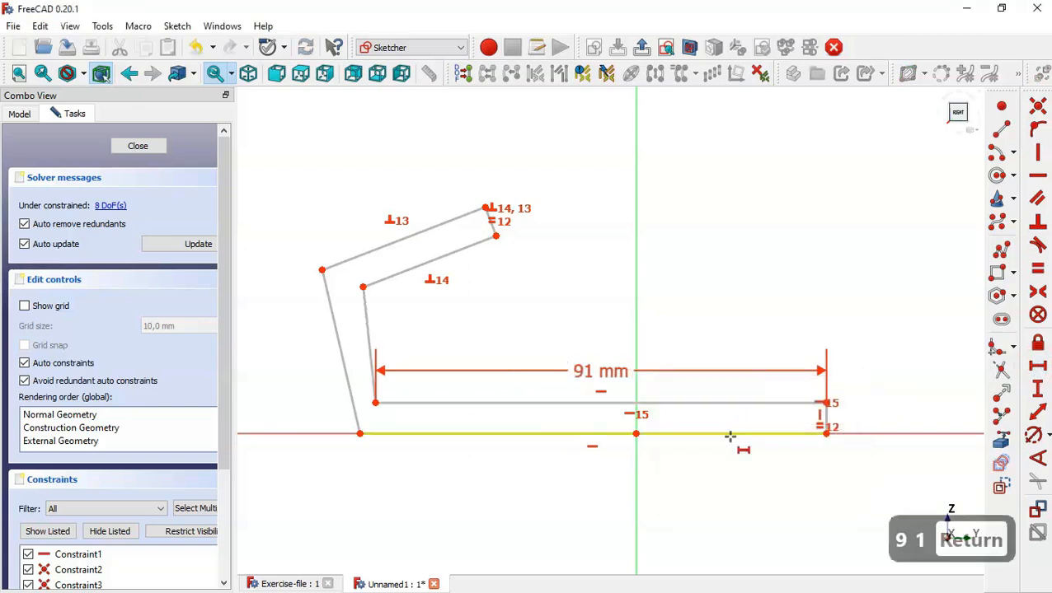
left_click(709, 434)
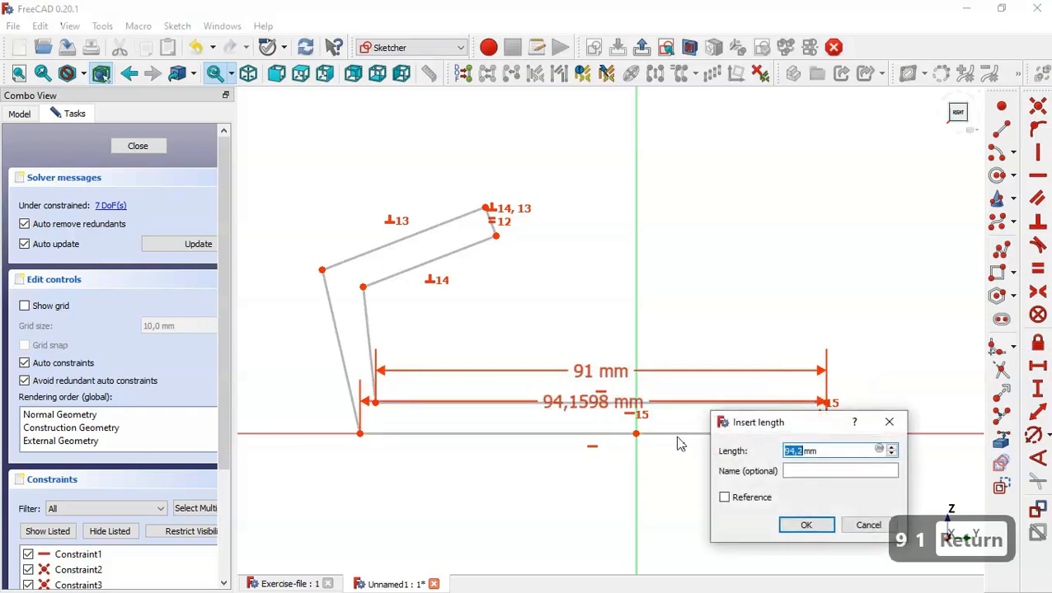
type("100")
key("Return")
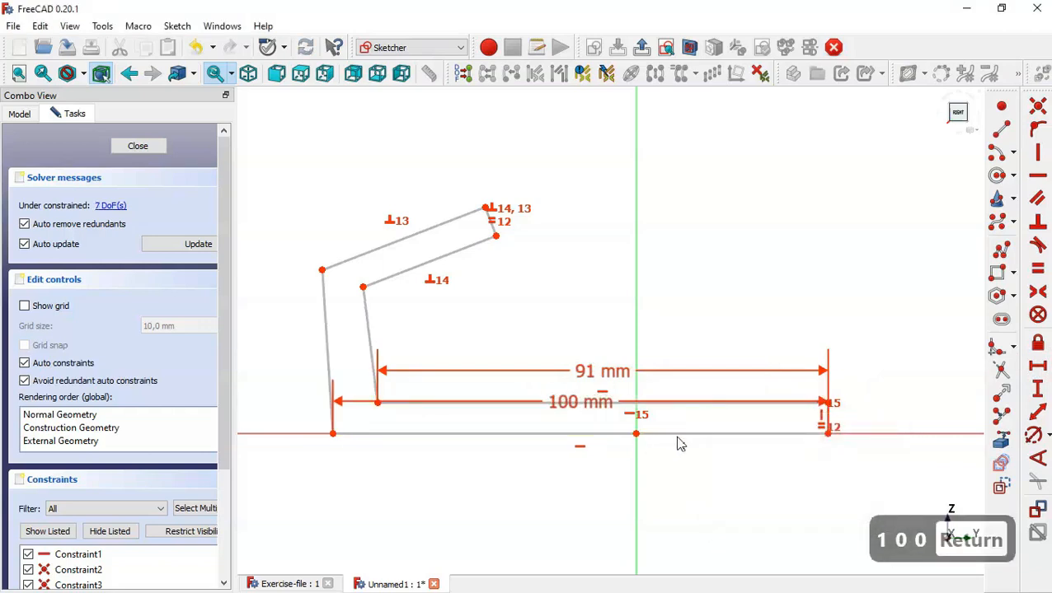
Step: Set the slanted wall's outer edge to 65 mm long and the arm's outer edge to 50 mm long
left_click(1036, 414)
left_click(327, 350)
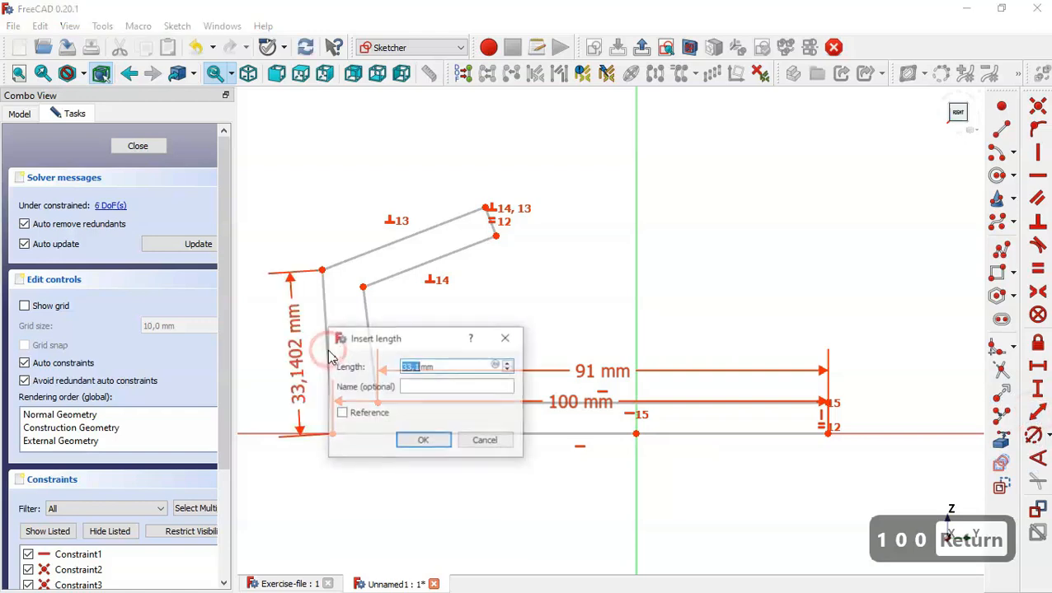
type("65")
key("Return")
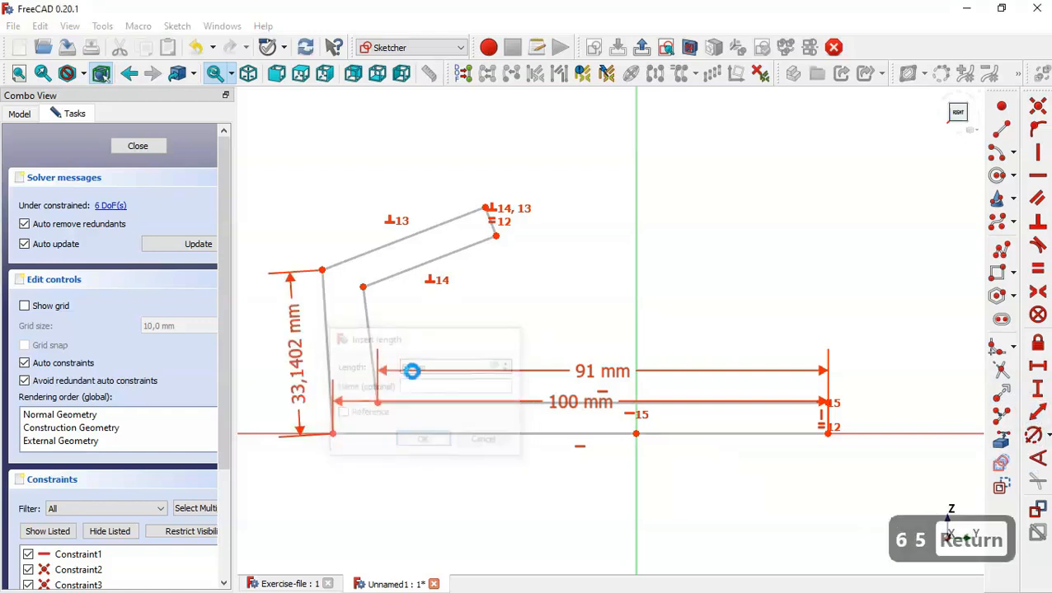
left_click(461, 175)
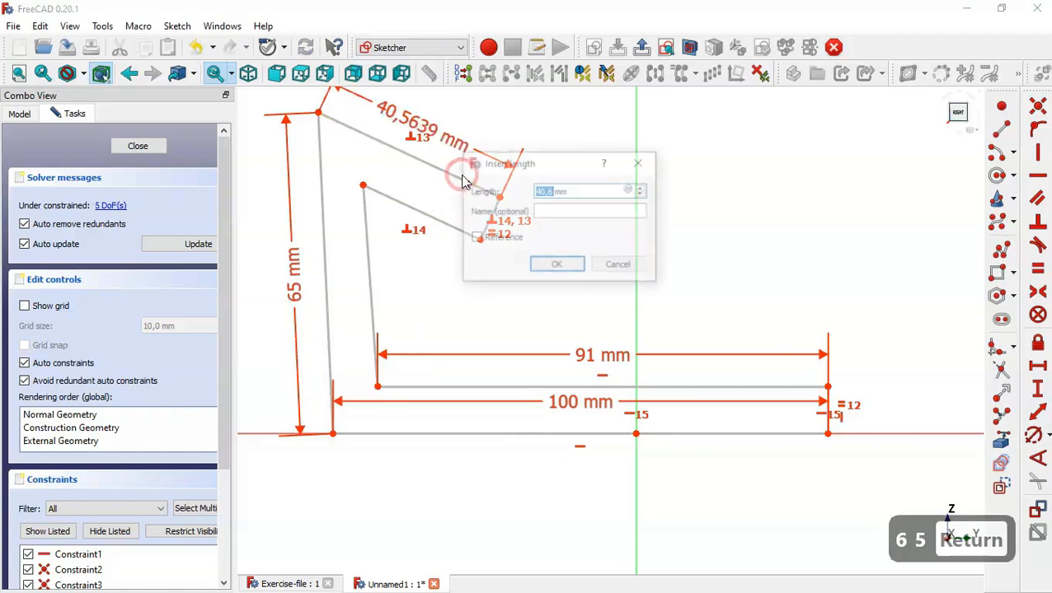
type("50")
key("Return")
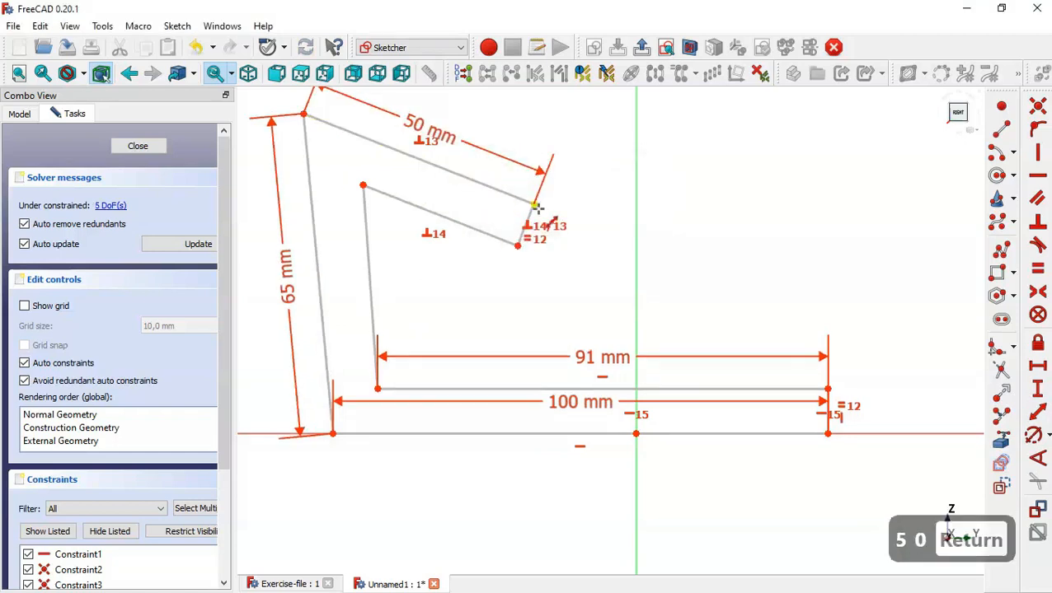
Step: Set the angle between the base's lower edge and the outer wall to 135°, and between that wall and the arm's outer edge to 85°
scroll(662, 311, "down", 2)
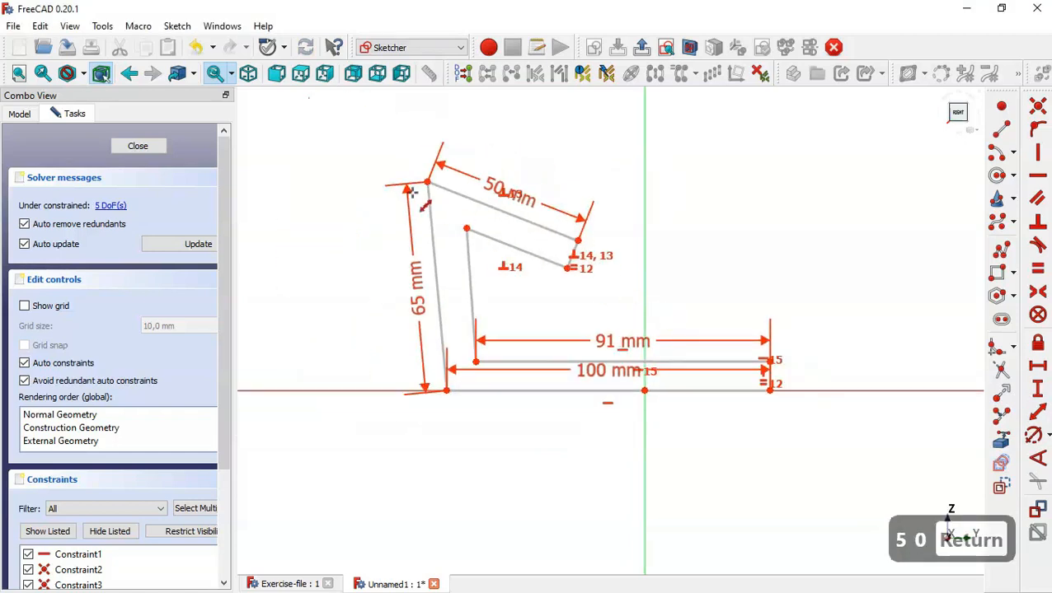
scroll(423, 204, "up", 1)
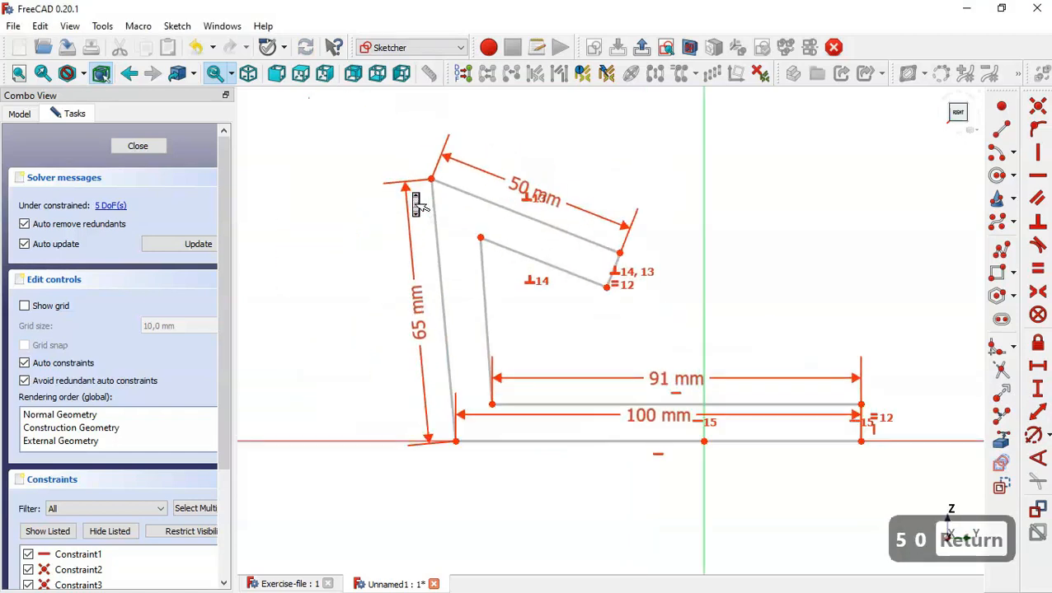
left_click(1040, 464)
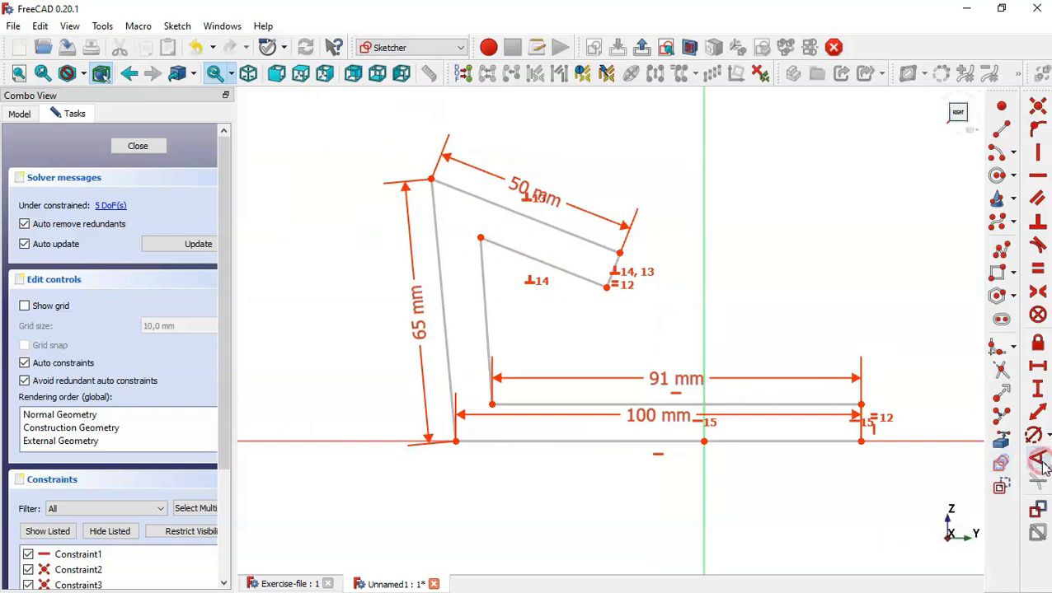
left_click(450, 395)
left_click(495, 439)
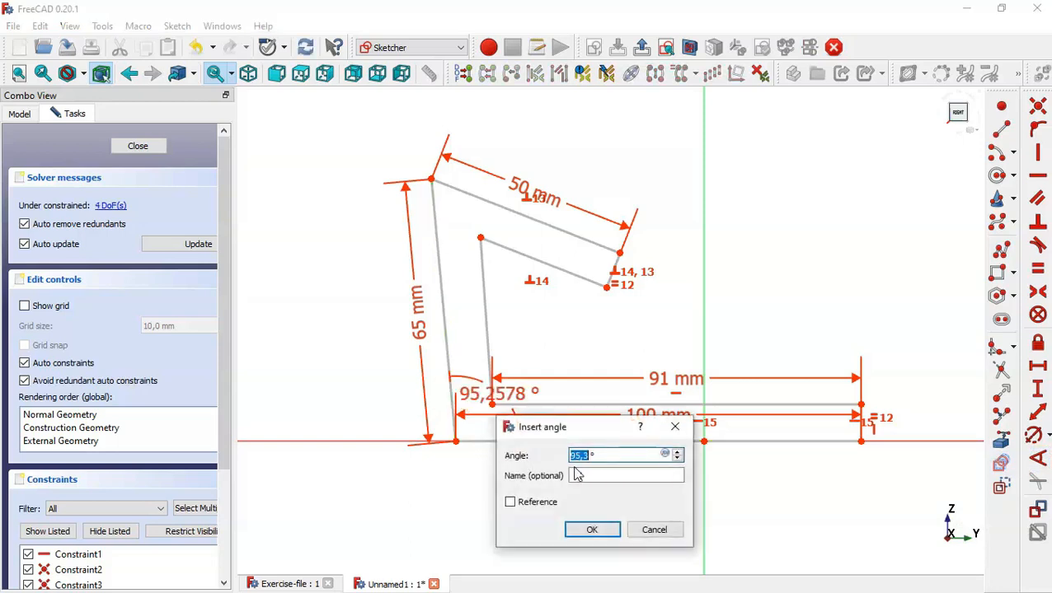
type("135")
key("Return")
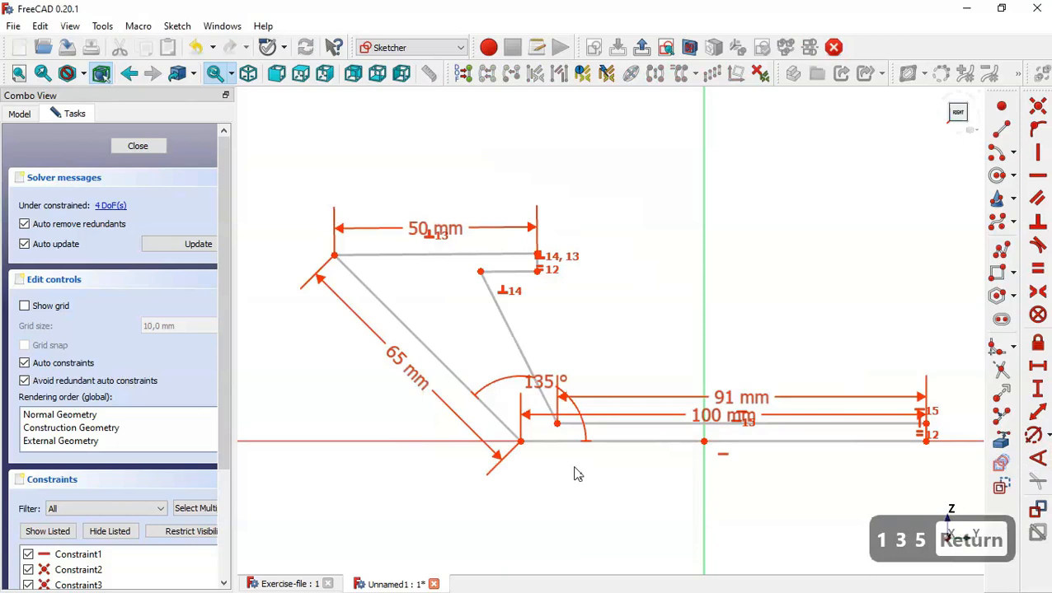
left_click(353, 274)
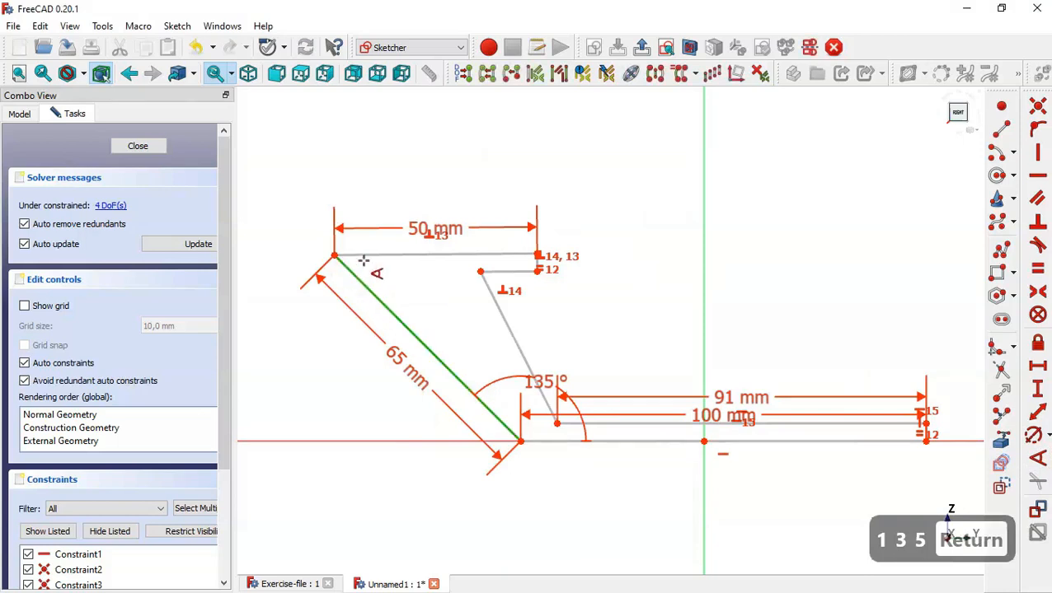
left_click(344, 255)
type("85")
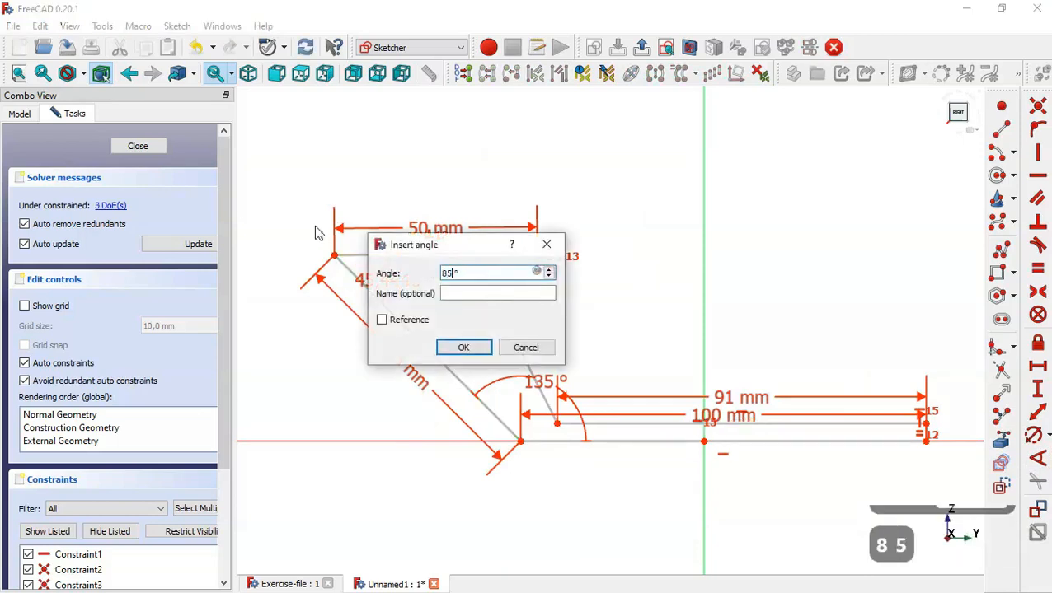
key("Return")
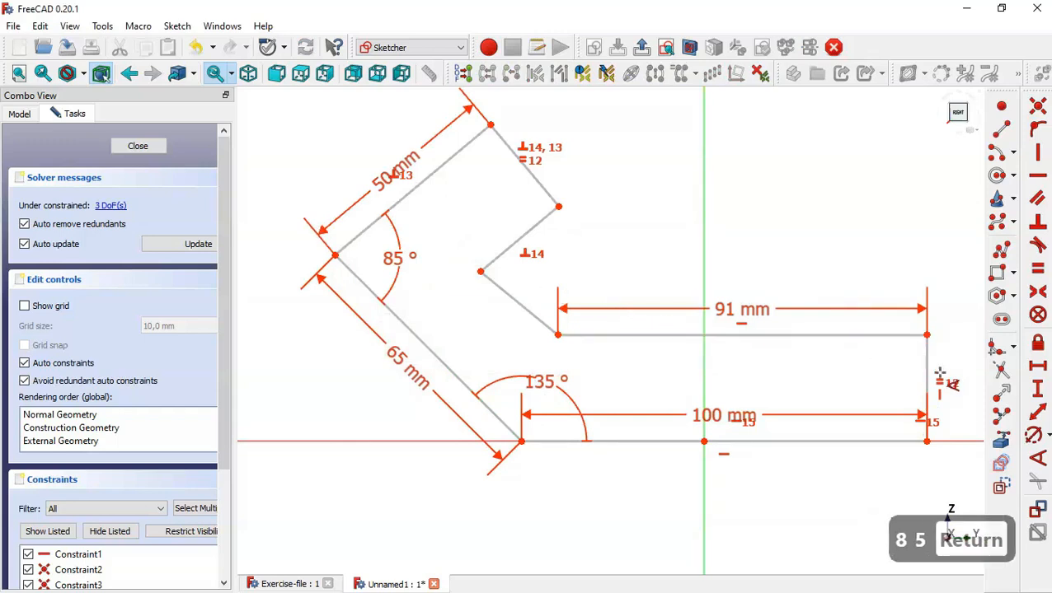
Step: Set the vertical height of the base strip's right end edge to 10 mm
left_click(1038, 389)
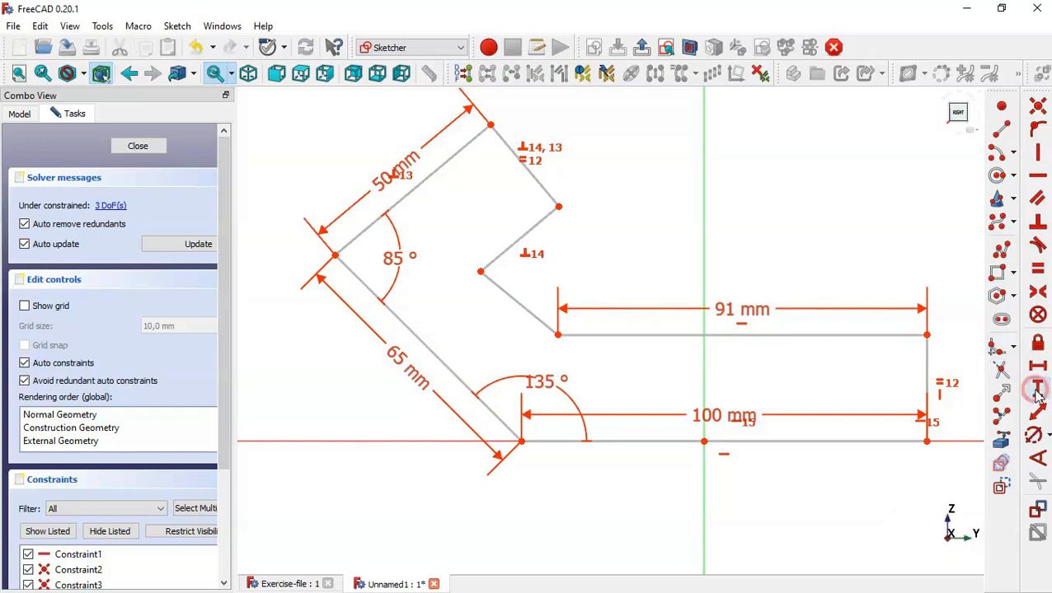
left_click(928, 371)
type("10")
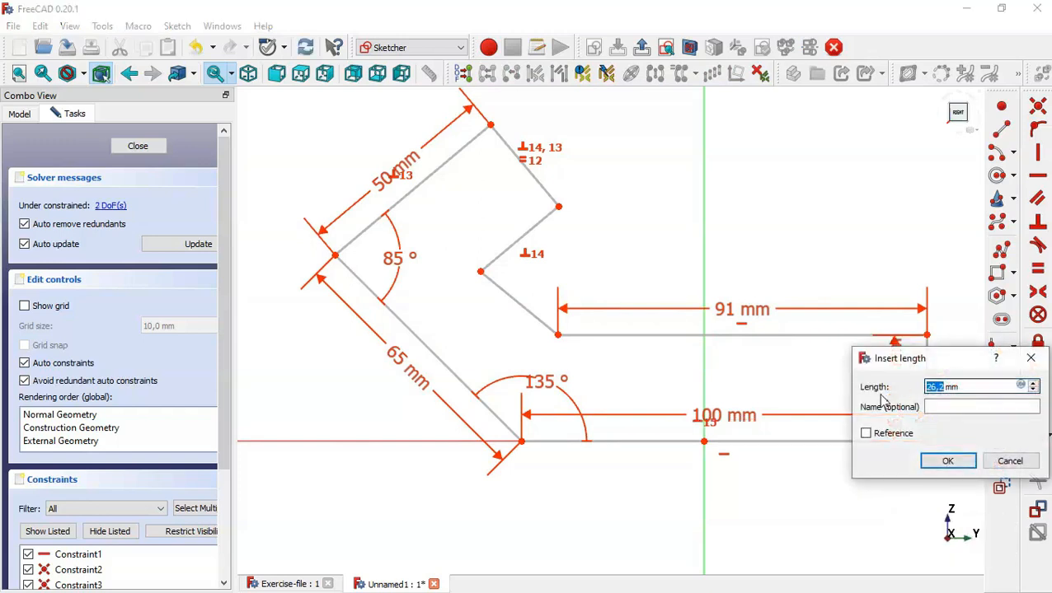
key("Return")
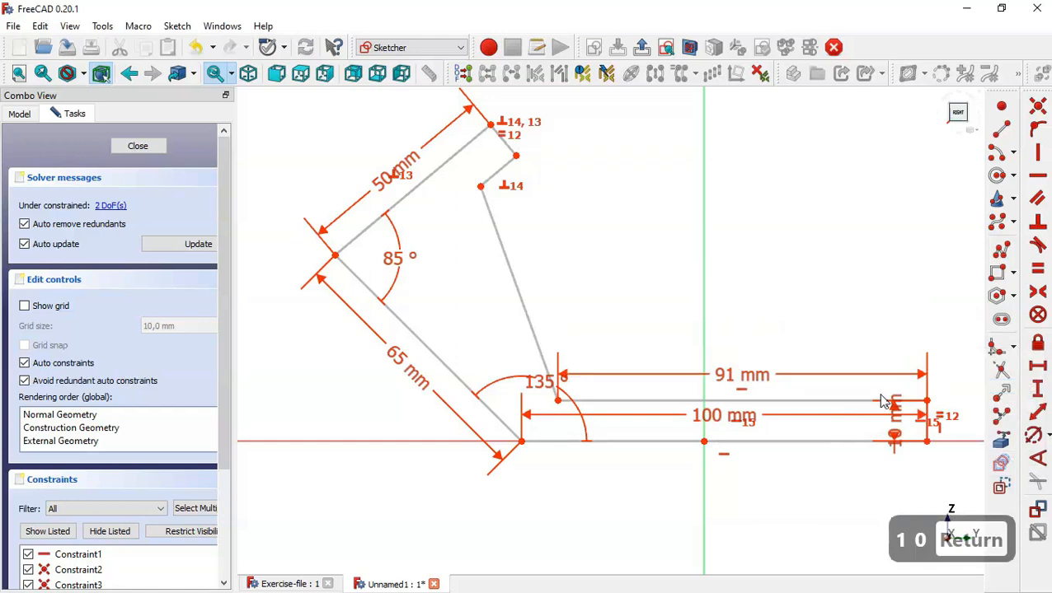
Step: Constrain the wall's inner edge parallel to its 65 mm outer edge
left_click(1037, 198)
left_click(505, 244)
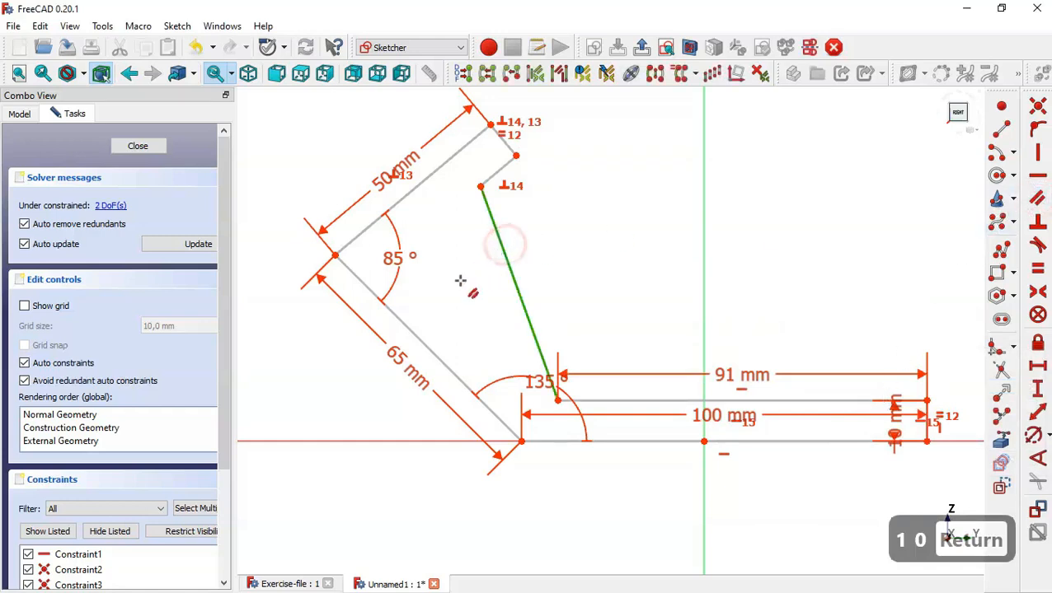
left_click(418, 338)
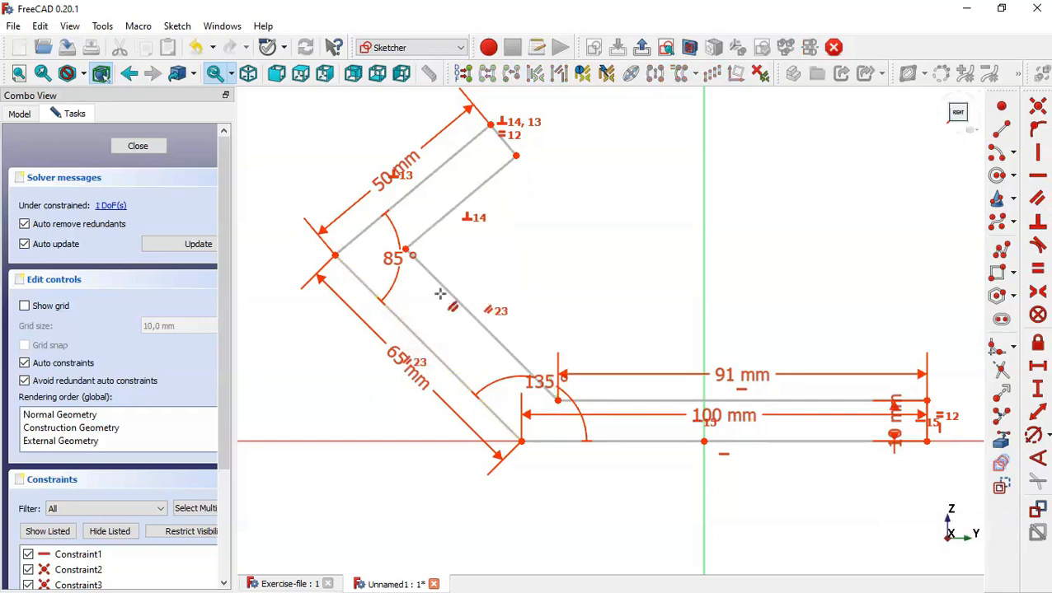
scroll(437, 295, "down", 3)
scroll(486, 305, "up", 2)
key("Escape")
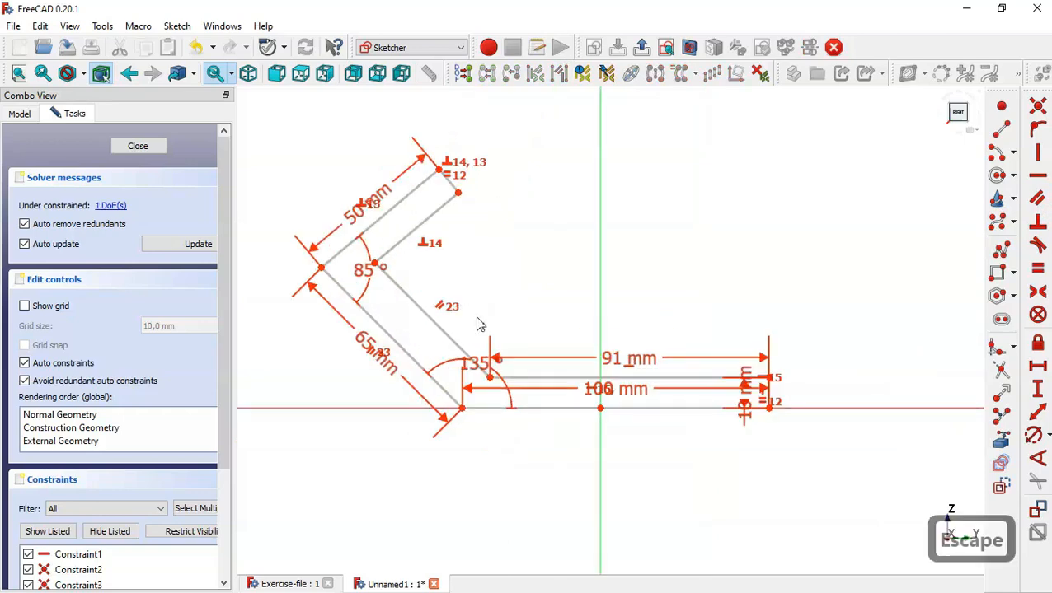
Step: Set the horizontal distance from the sketch origin to the base strip's lower right corner to 50 mm
mouse_move(484, 412)
left_mouse_down()
mouse_move(672, 414)
mouse_move(329, 415)
mouse_move(625, 398)
mouse_move(430, 396)
mouse_move(484, 388)
mouse_move(466, 387)
left_mouse_up()
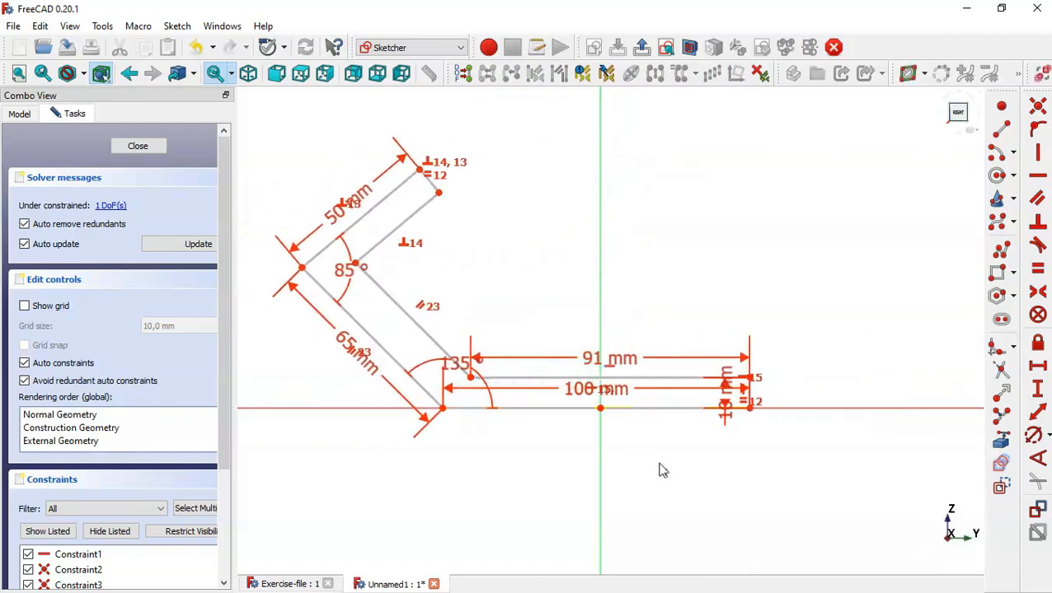
left_click(601, 410)
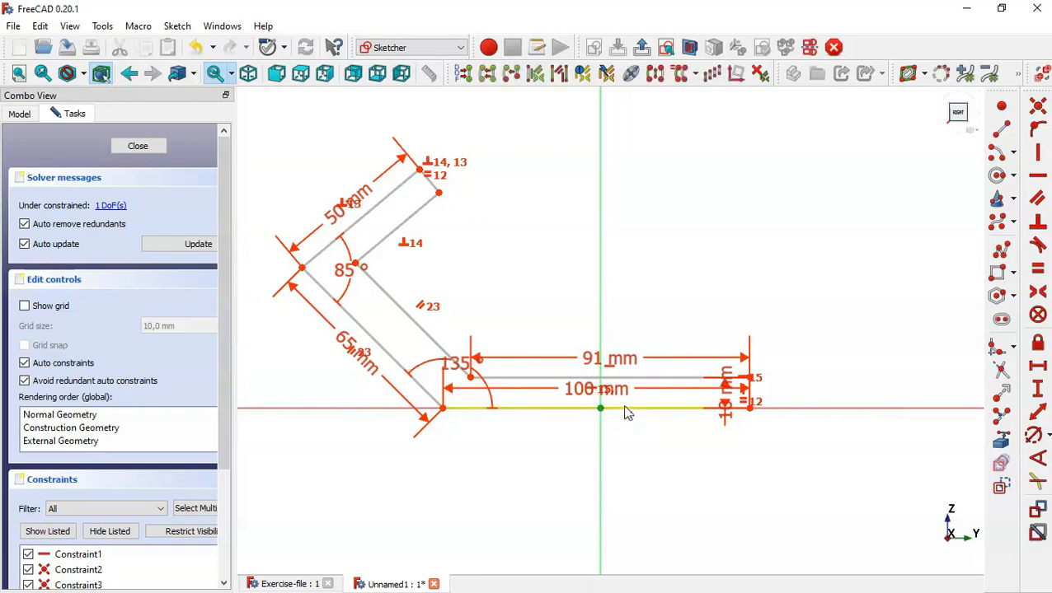
left_click(749, 408)
left_click(1039, 375)
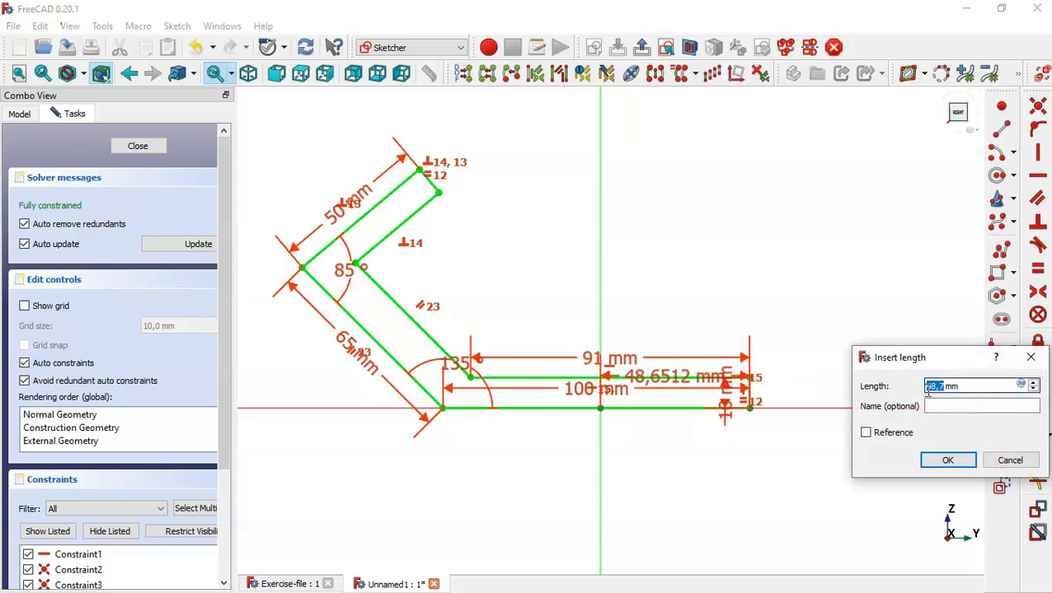
type("50")
key("Return")
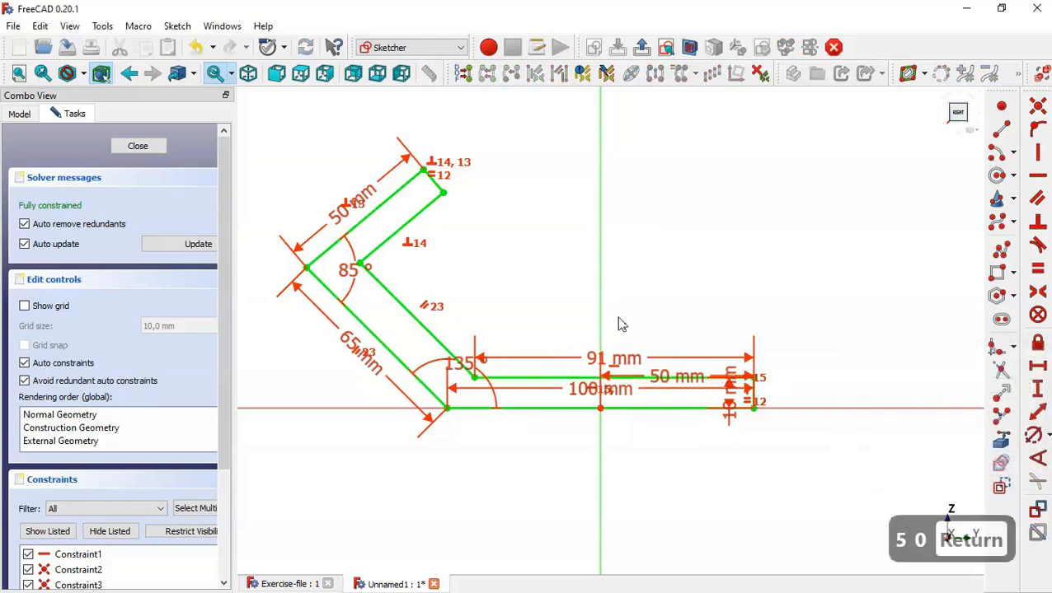
Step: Close the profile sketch and pad it 50 mm symmetric to the sketch plane, following the width in Exercise-file
left_click(144, 146)
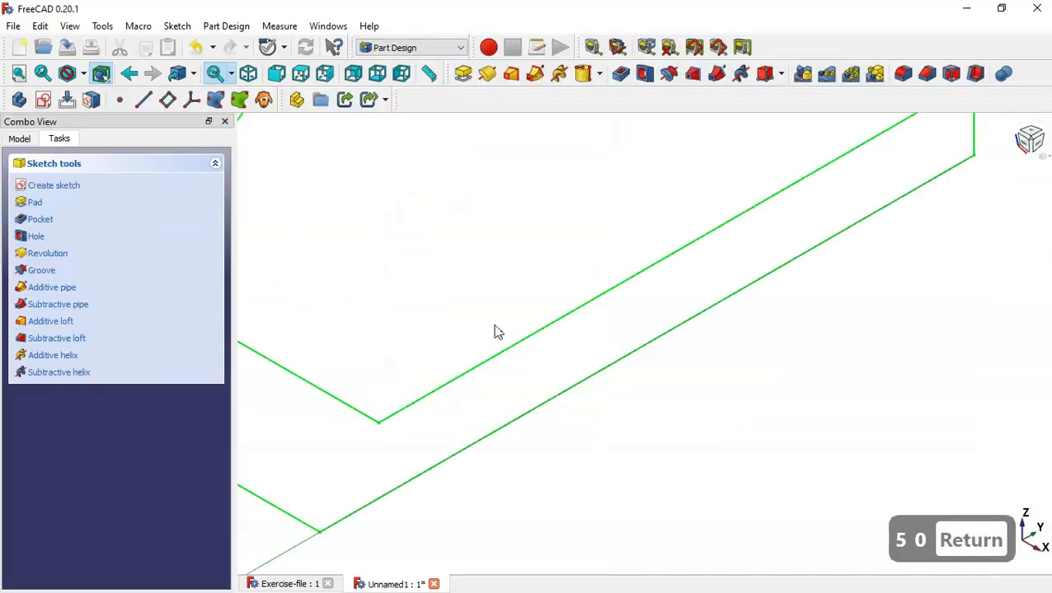
key("Home")
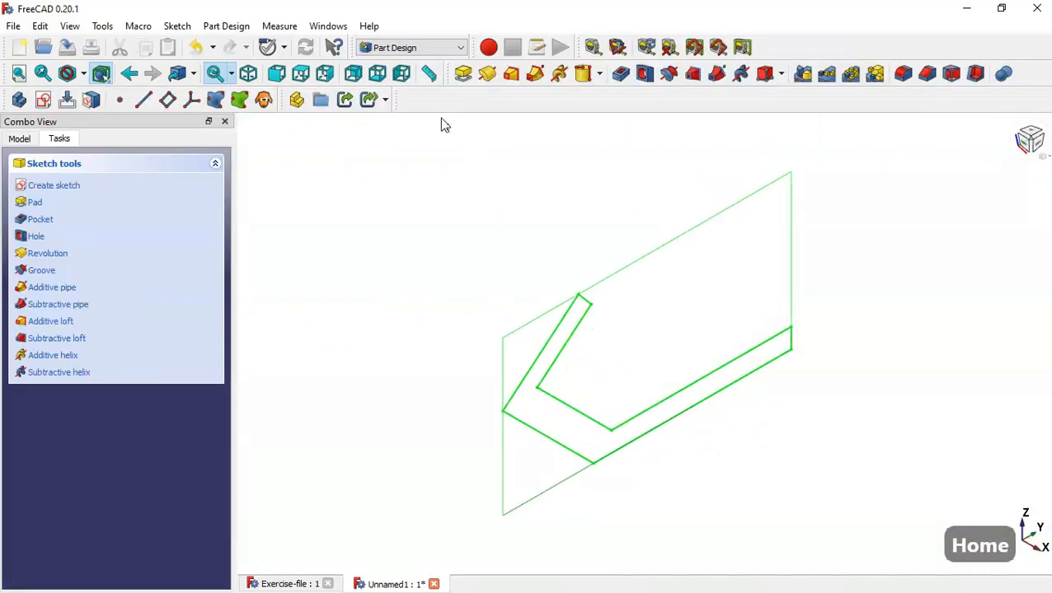
left_click(462, 73)
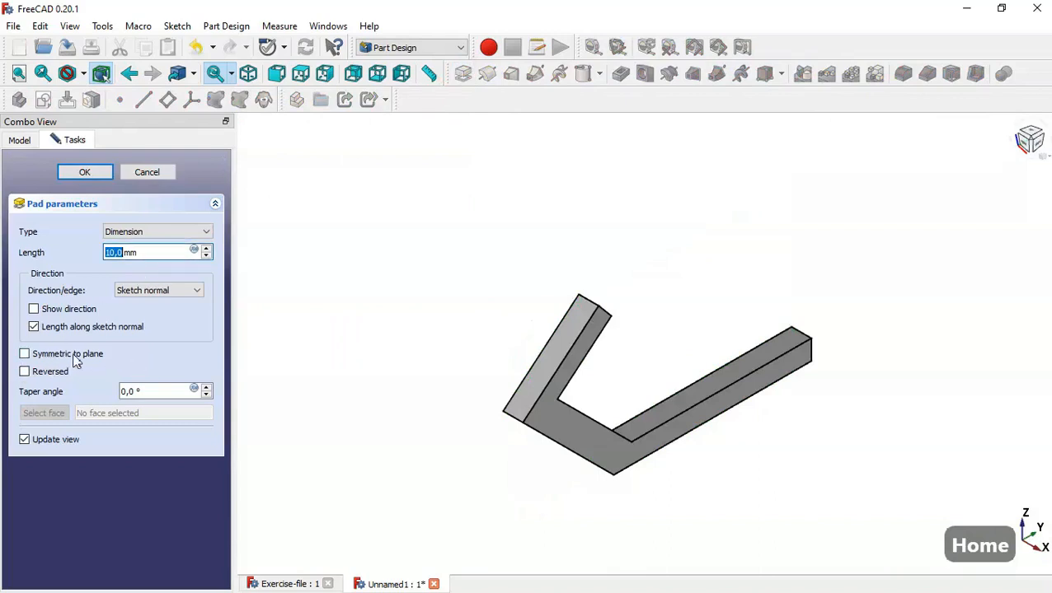
left_click(76, 355)
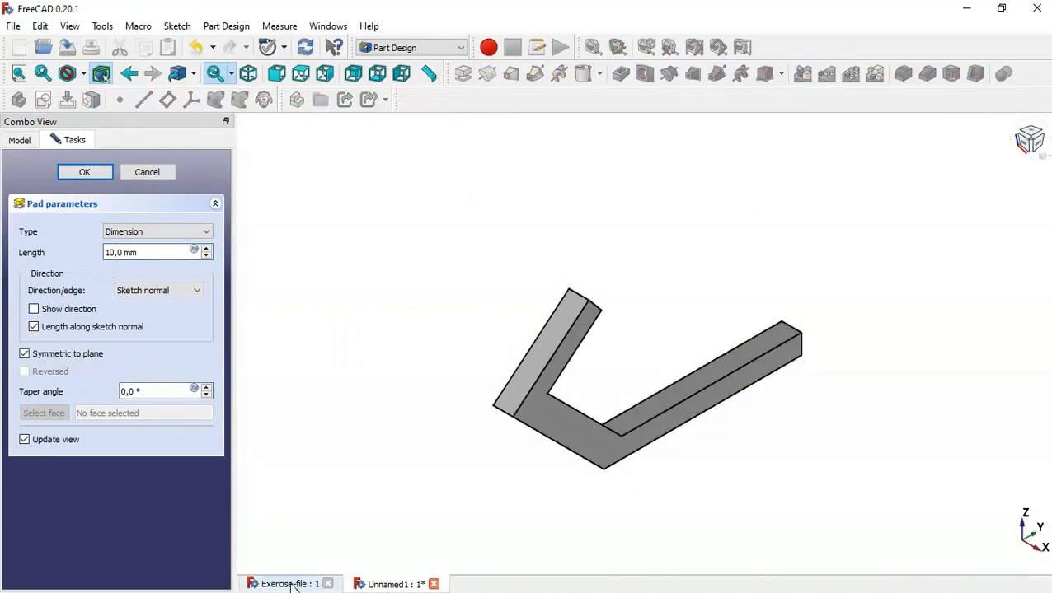
left_click(288, 584)
middle_click_drag(623, 492, 638, 486)
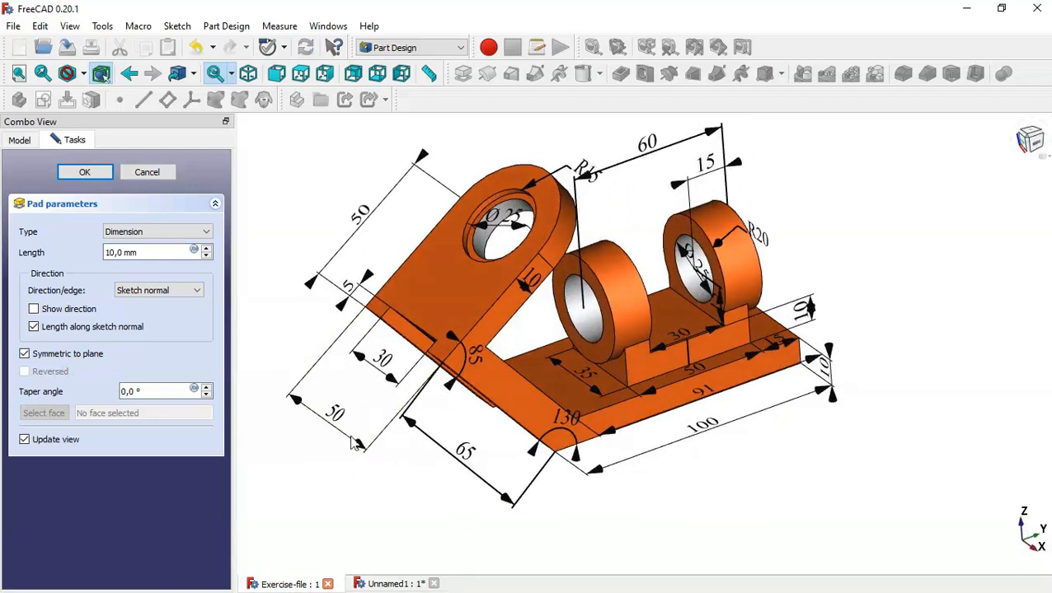
left_click(401, 584)
left_click(158, 252)
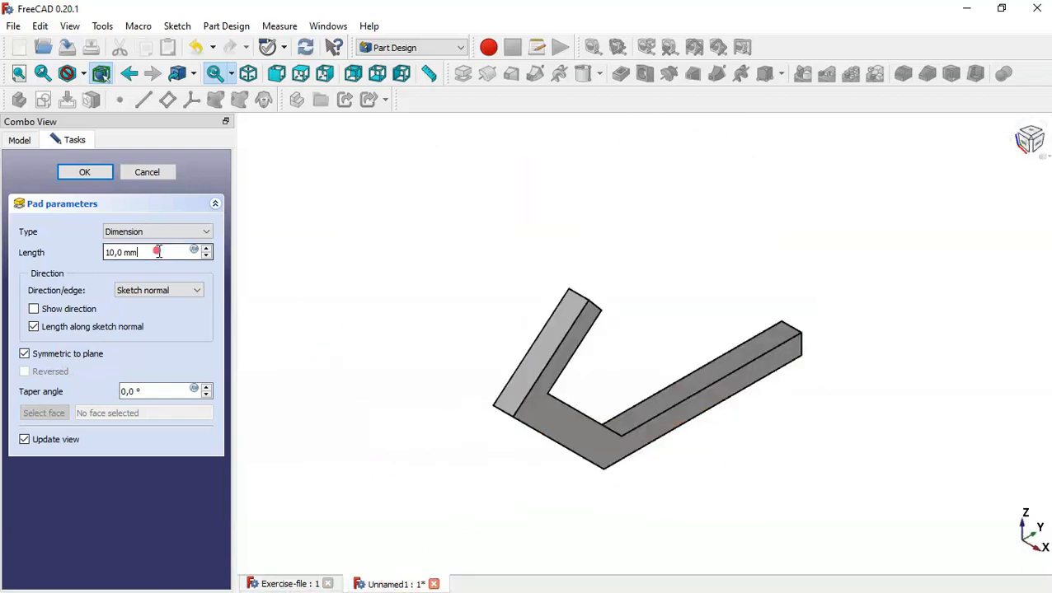
left_click_drag(158, 253, 56, 257)
type("50")
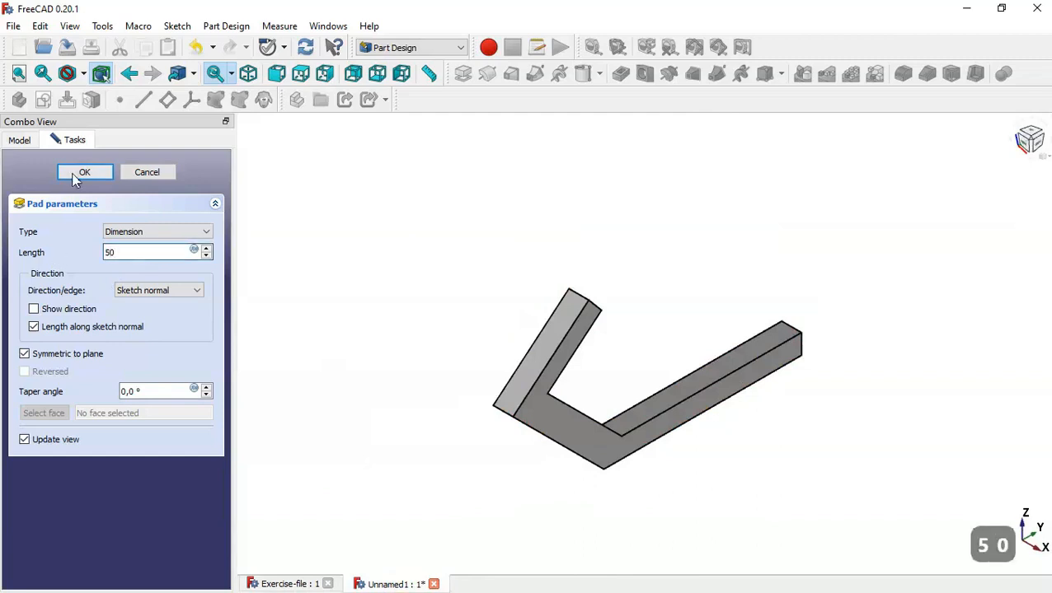
left_click(83, 172)
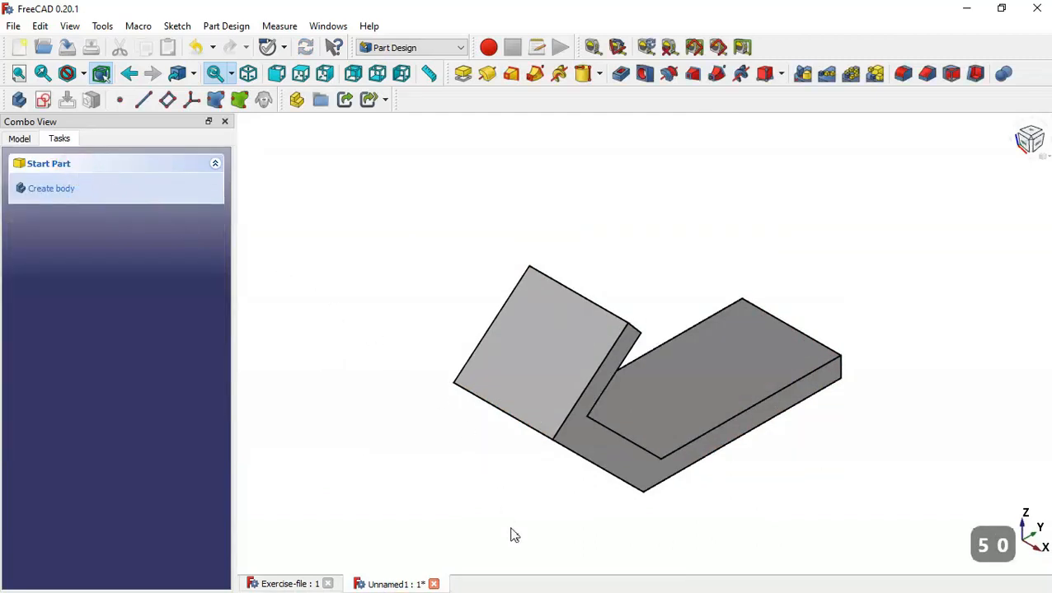
Step: Create a sketch on the arm's outer face and reference the arm's upper end edge as external geometry
left_click(547, 361)
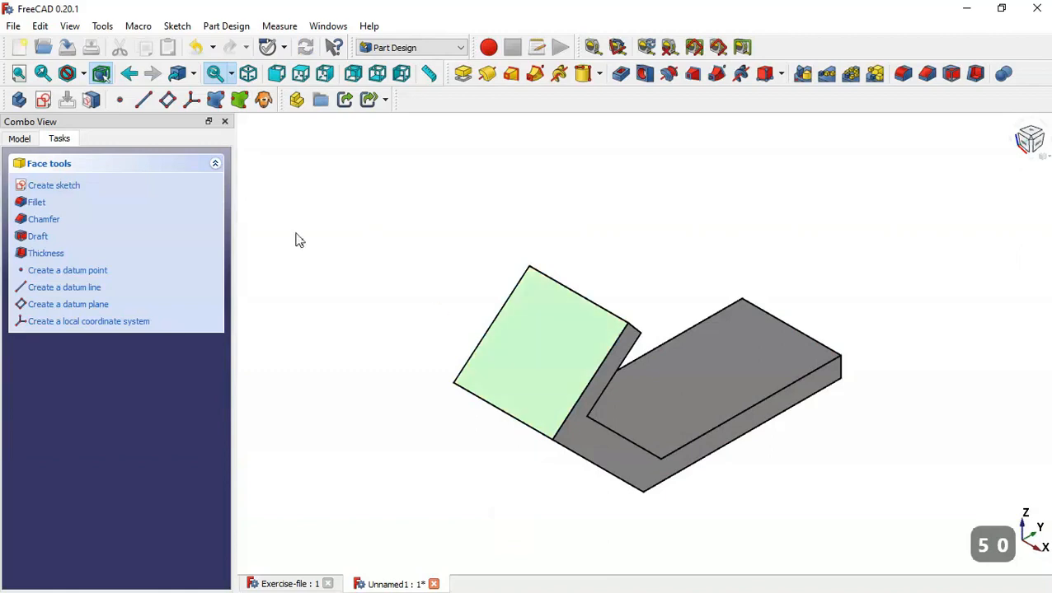
left_click(46, 103)
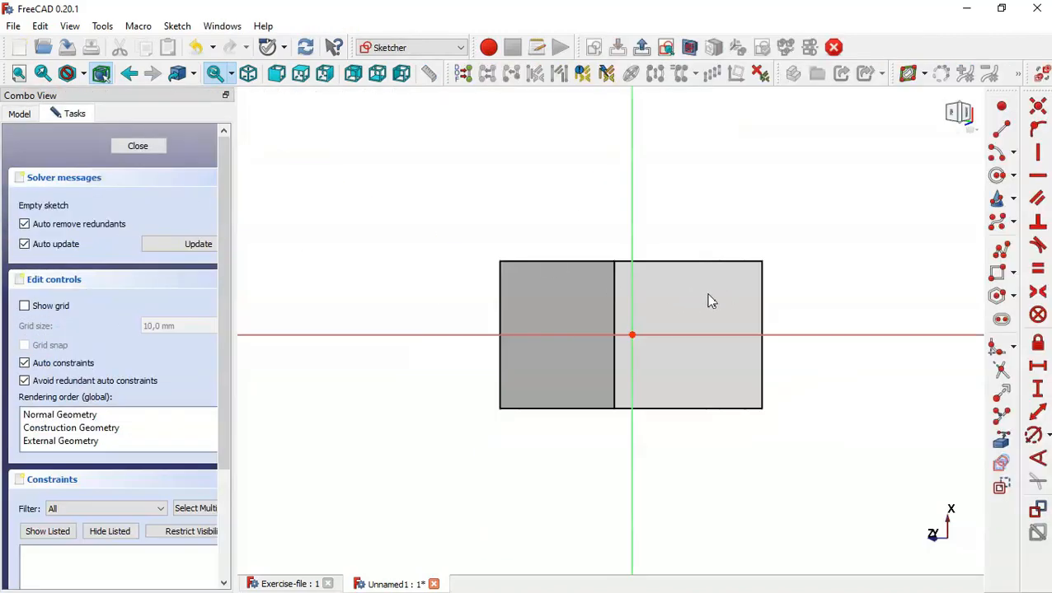
left_click(249, 74)
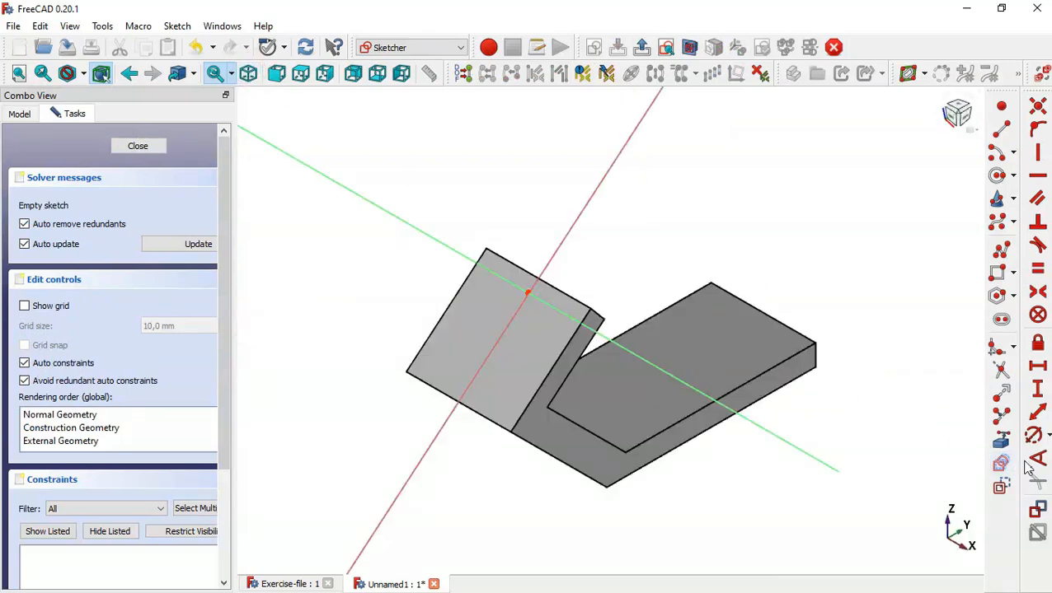
left_click(1003, 442)
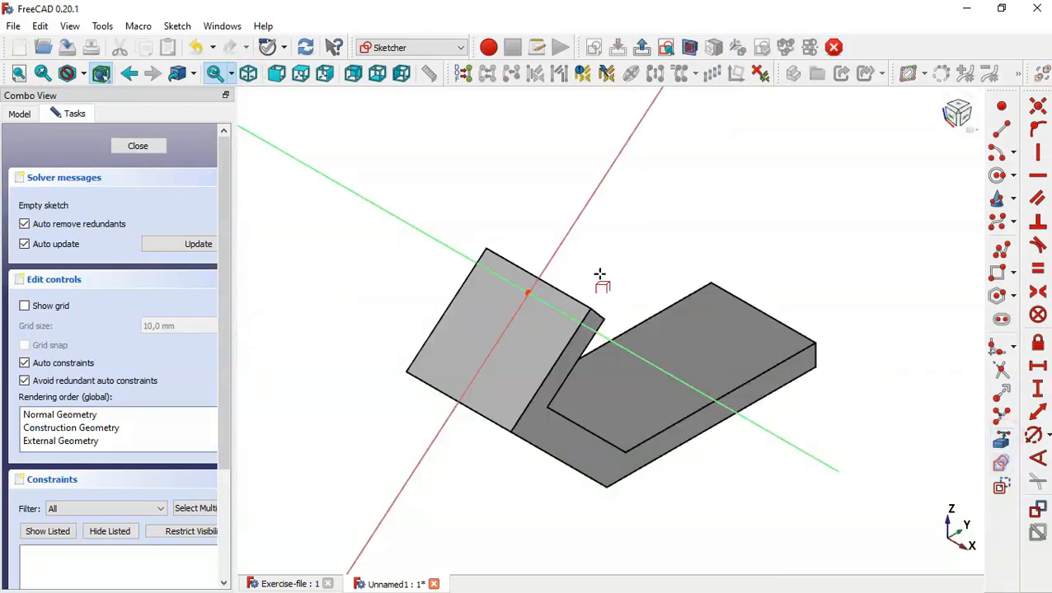
left_click(565, 296)
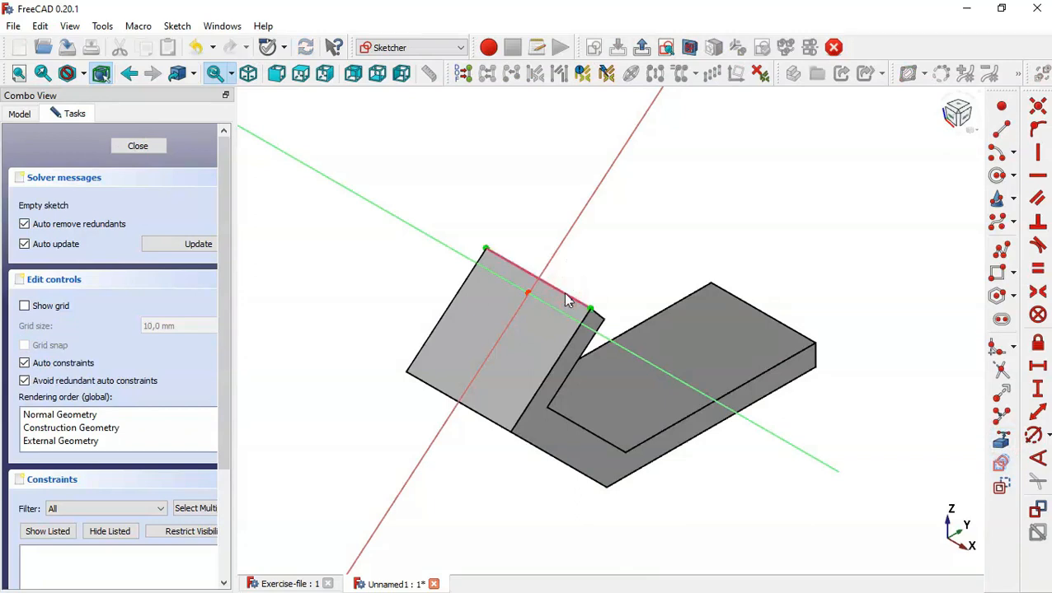
Step: Draw a circle centred on the sketch's horizontal axis beyond the arm's end, passing through the referenced edge's endpoint
left_click(997, 174)
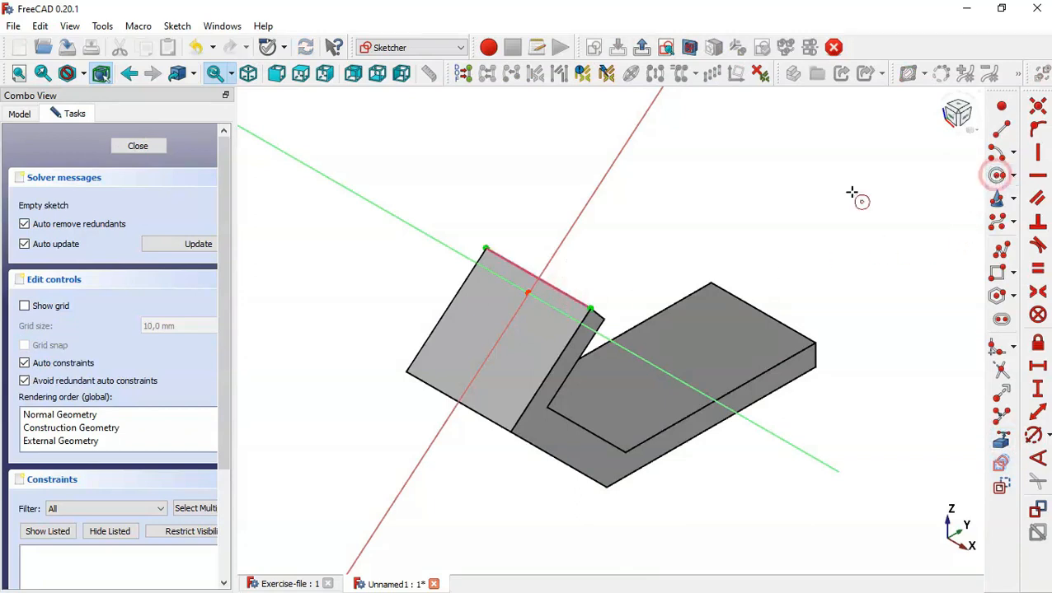
left_click(574, 220)
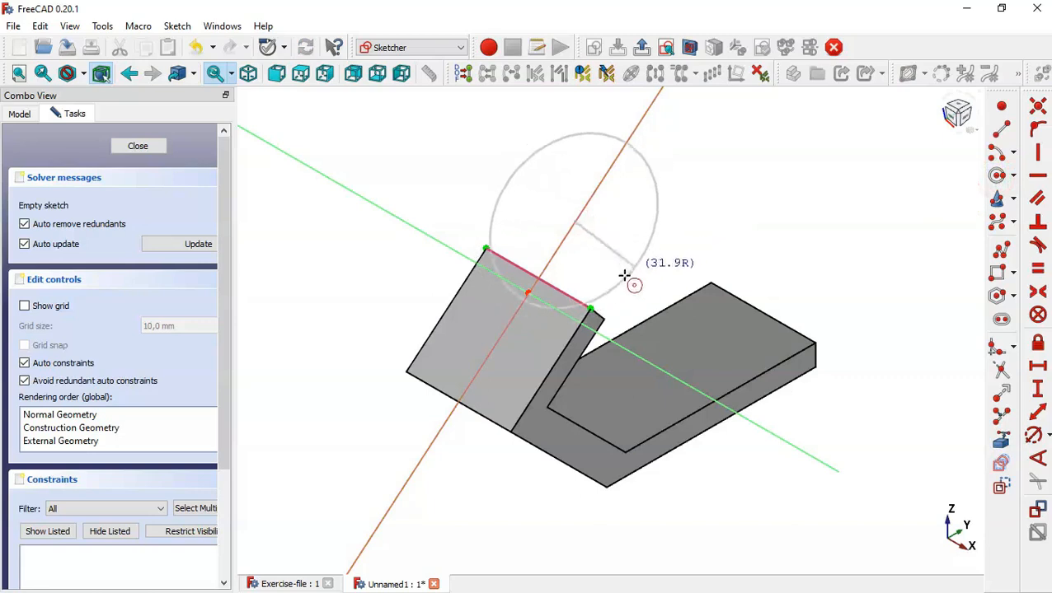
left_click(592, 309)
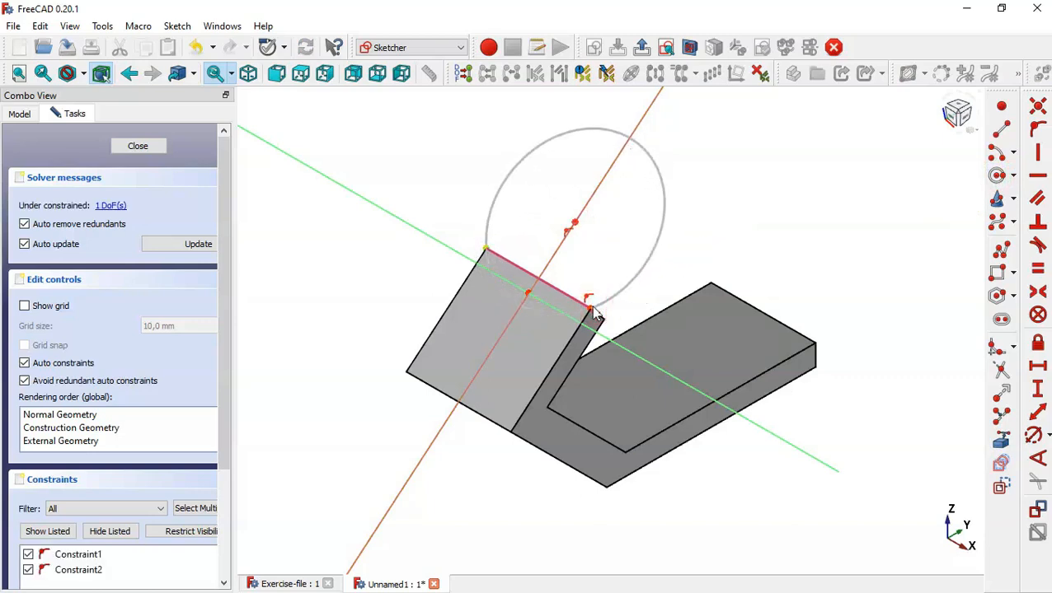
left_click(785, 204)
key("Escape")
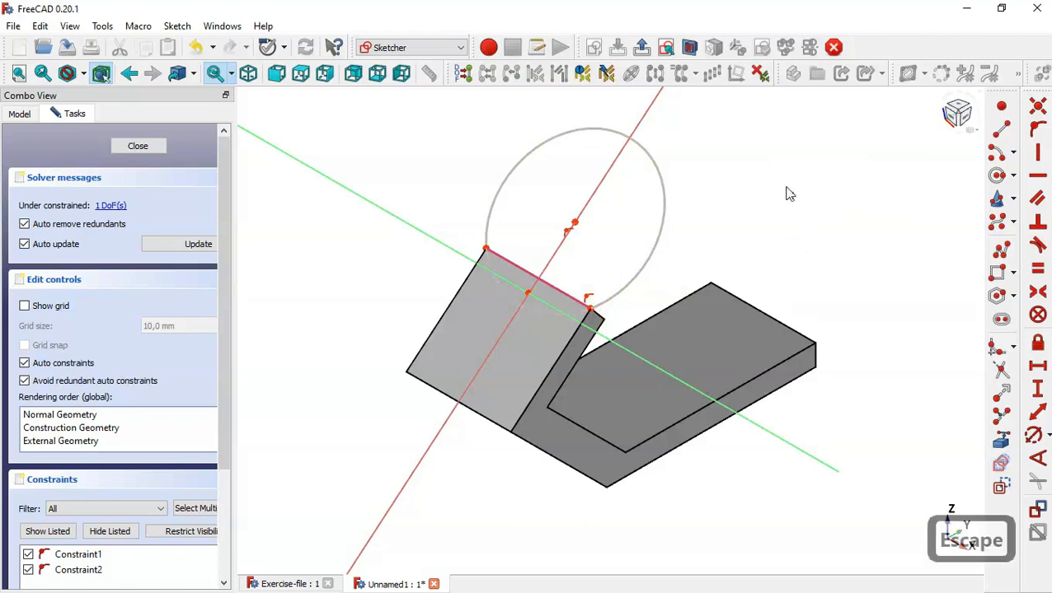
Step: Constrain the circle's centre to align vertically with the referenced edge's endpoint
left_click(1042, 155)
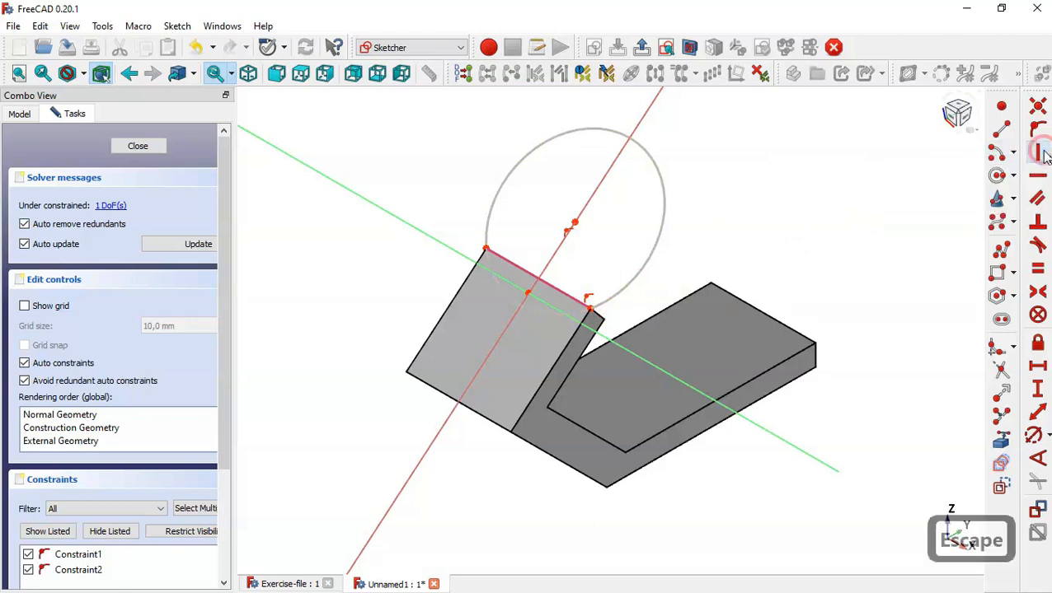
left_click(575, 222)
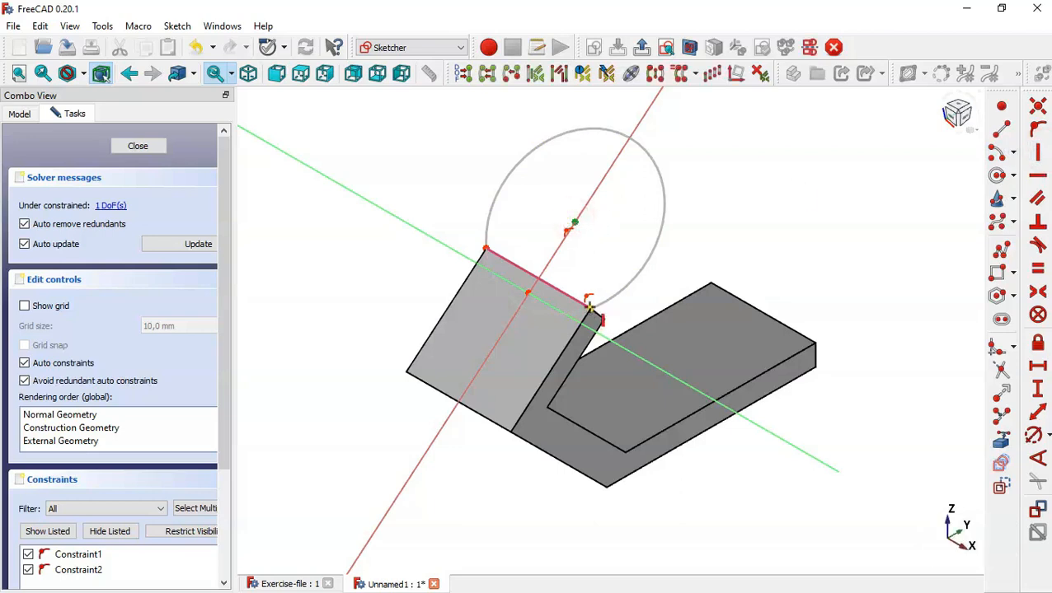
left_click(590, 307)
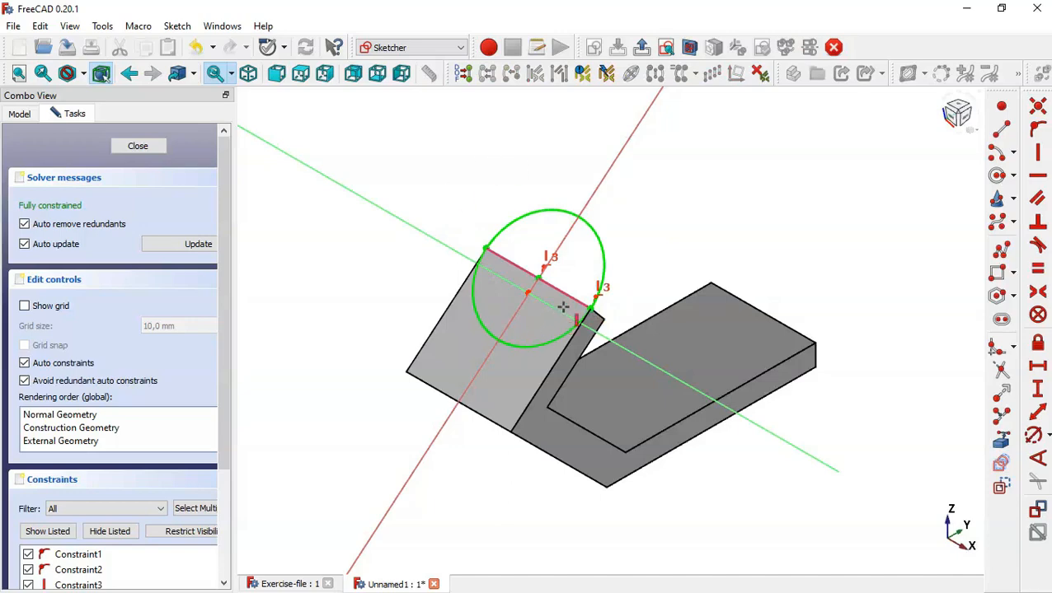
Step: Close the circle sketch and pad it 10 mm in the reversed direction to round off the arm's end
left_click(643, 48)
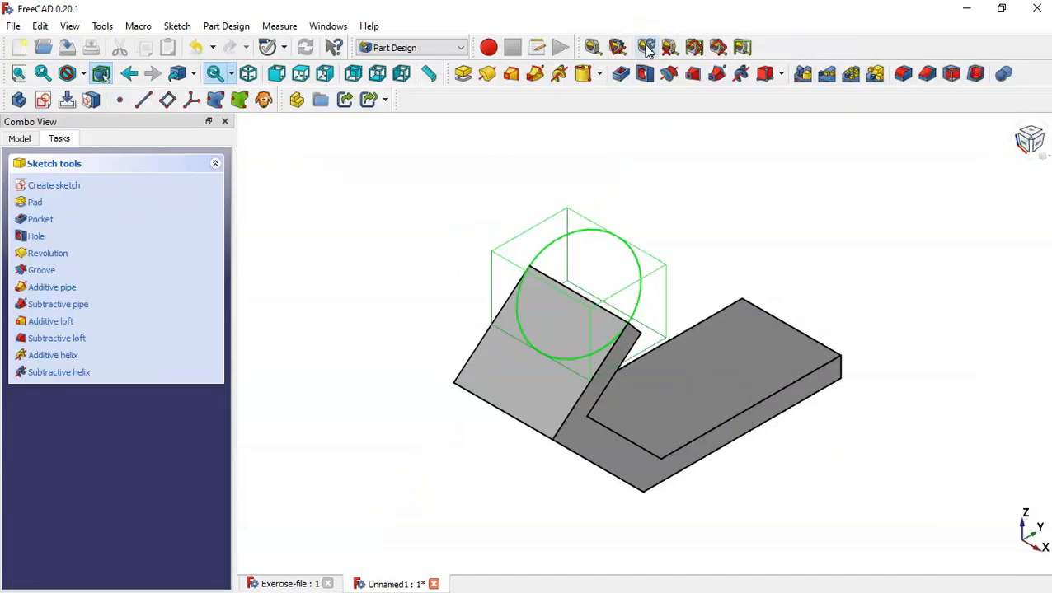
left_click(468, 79)
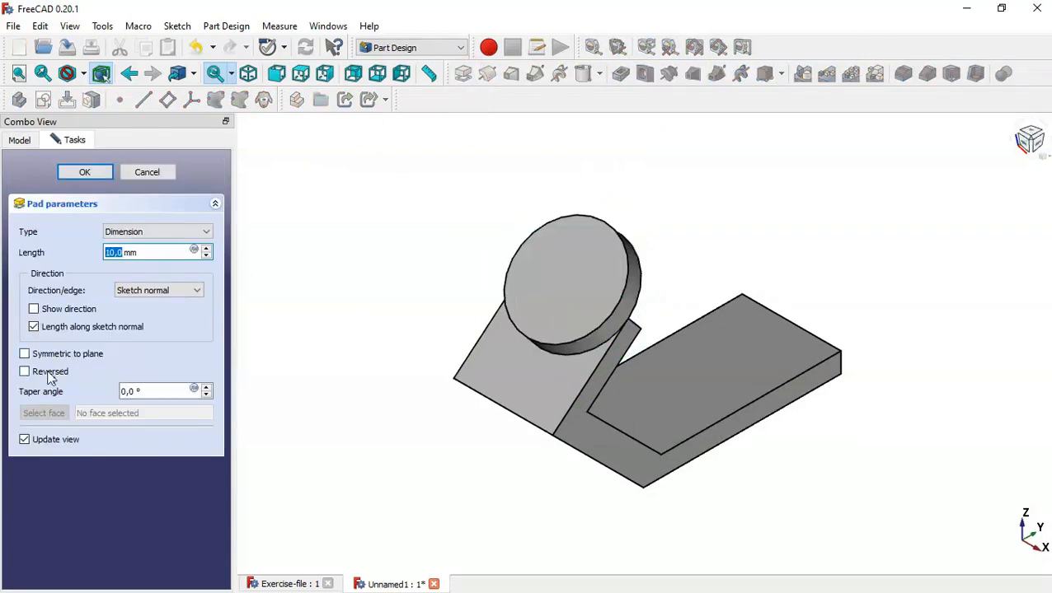
left_click(49, 377)
middle_click_drag(810, 398, 720, 420)
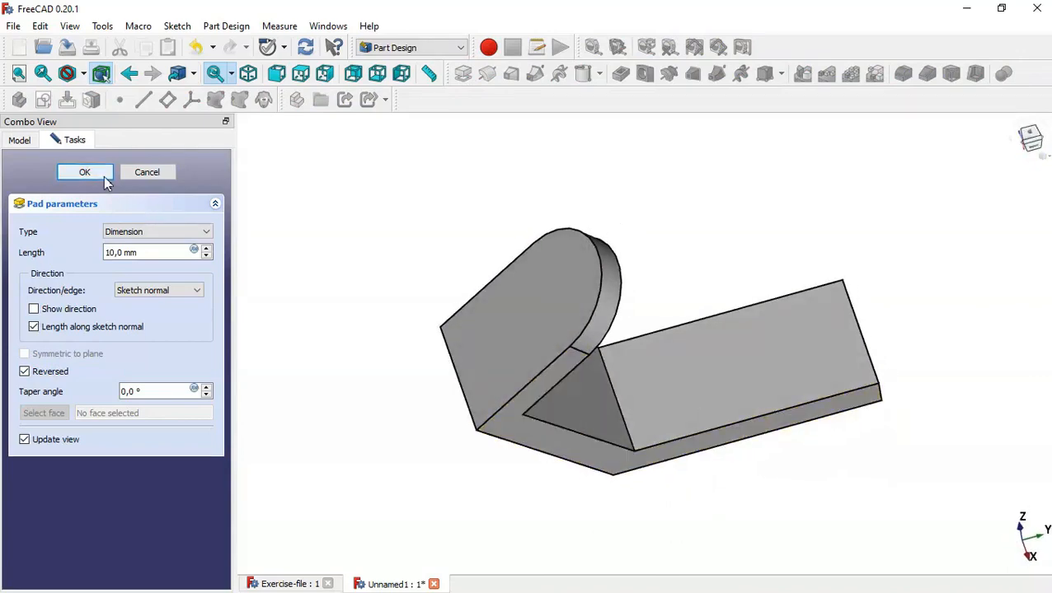
left_click(103, 176)
key("Home")
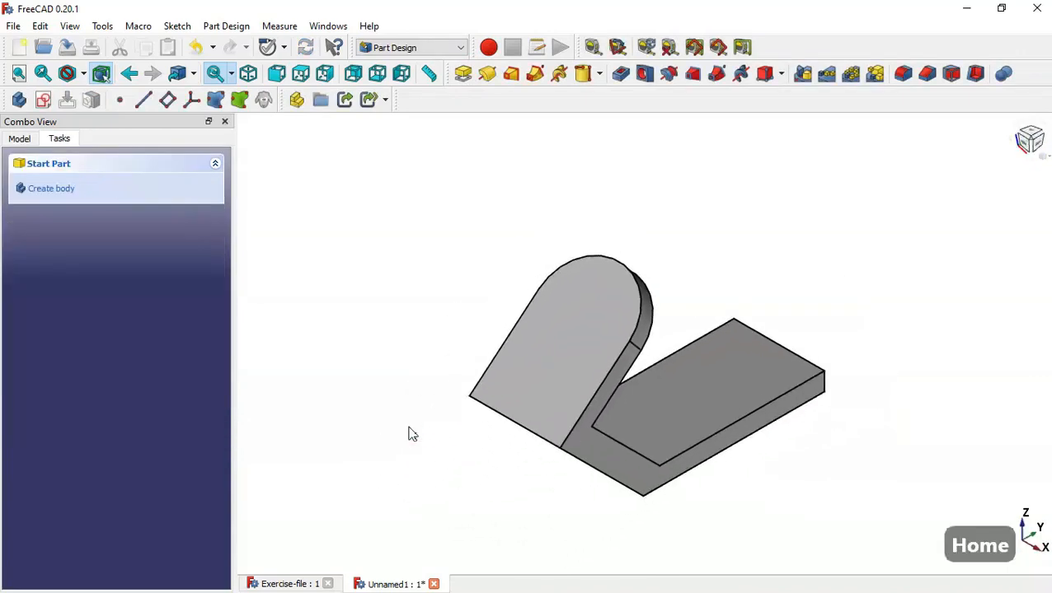
Step: After checking the notch dimensions in Exercise-file, create a sketch on the rounded arm's outer face and reference its straight lower edge as external geometry
left_click(303, 585)
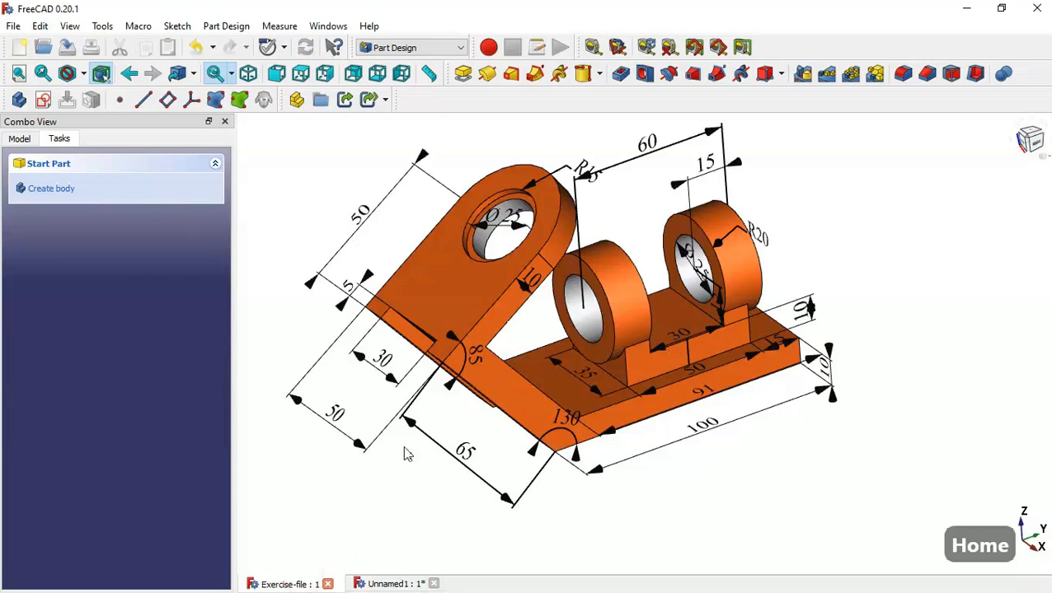
key("Home")
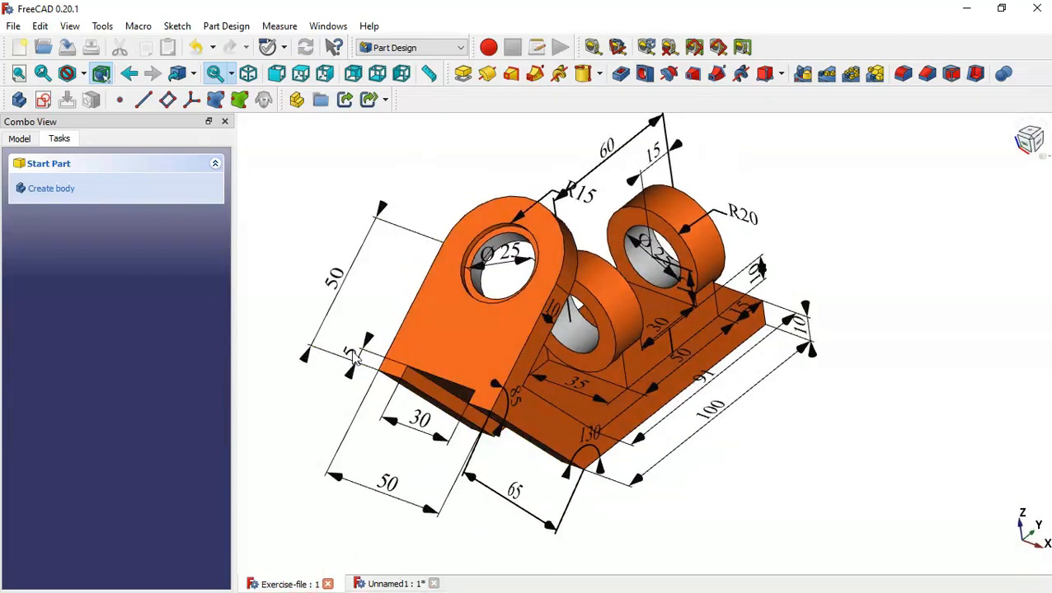
left_click(382, 582)
left_click(569, 313)
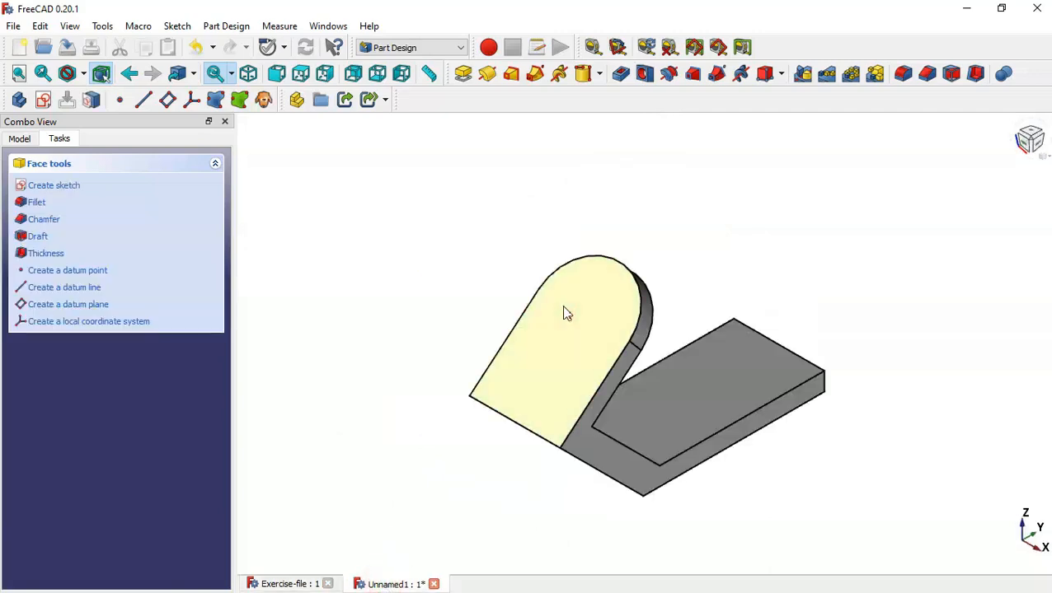
left_click(44, 101)
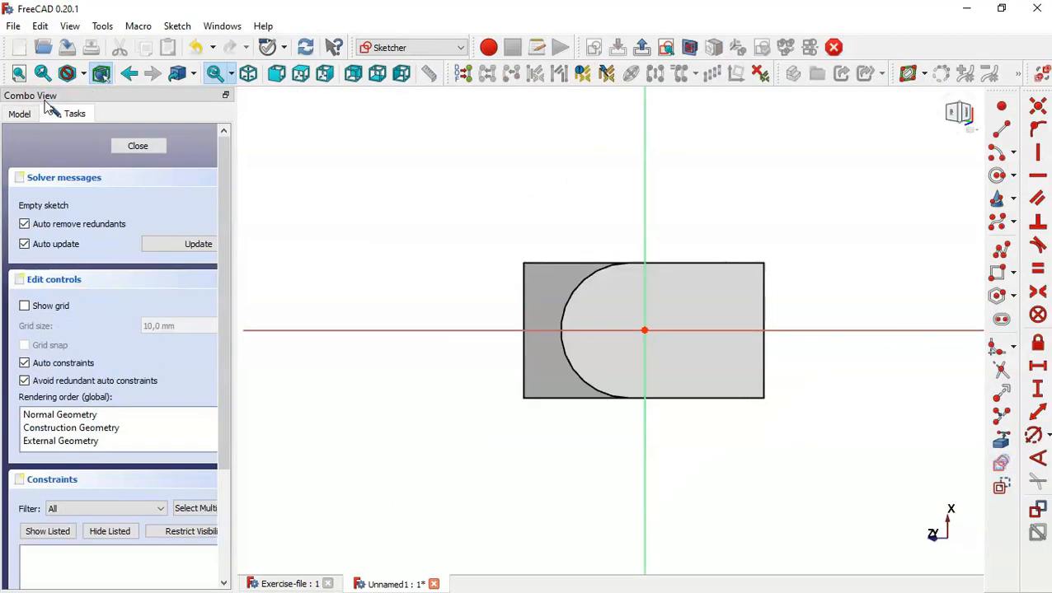
left_click(1002, 441)
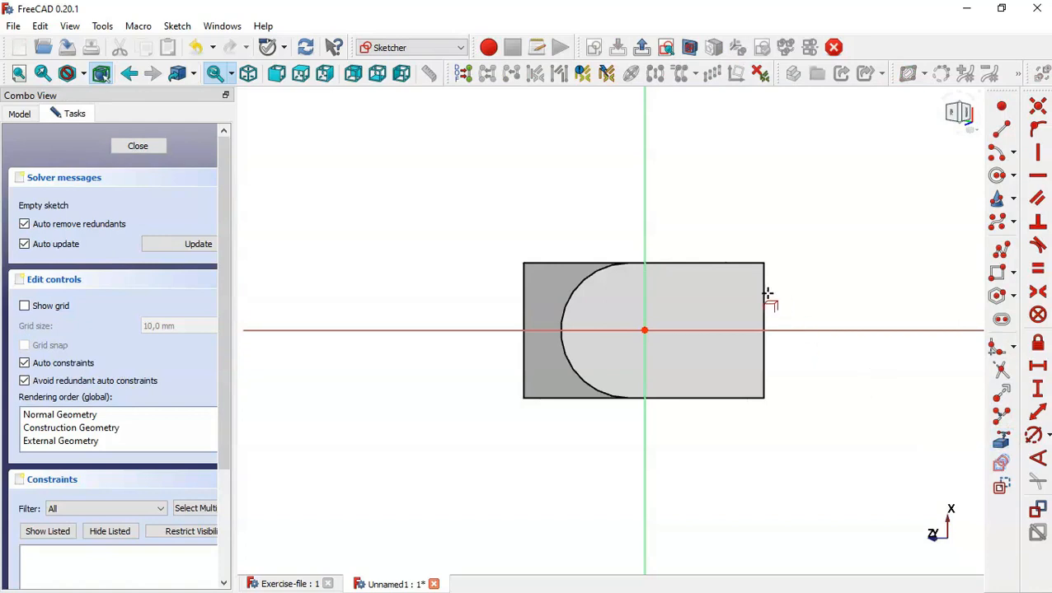
left_click(762, 295)
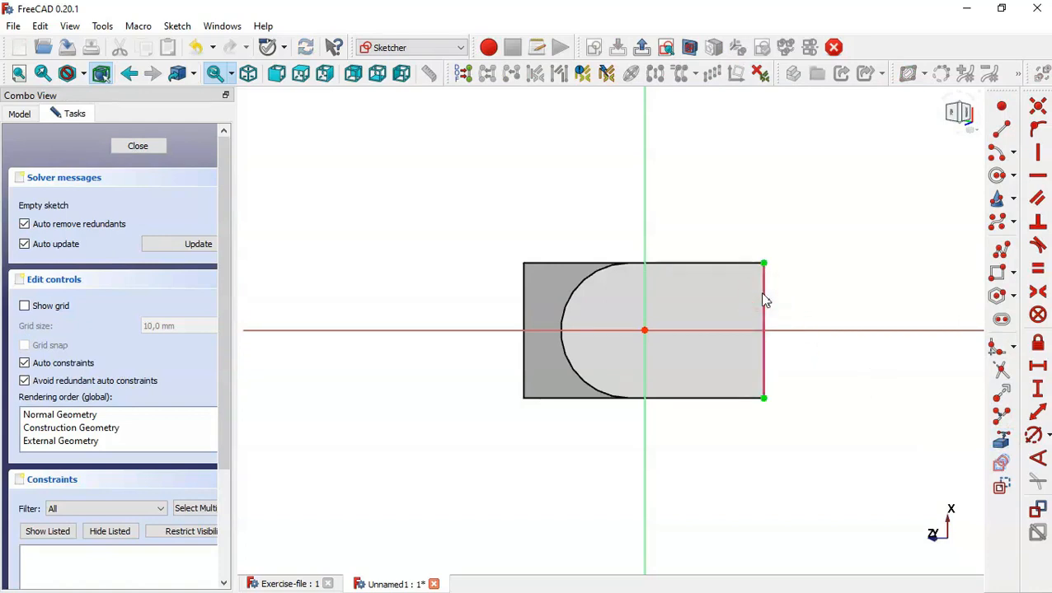
Step: Draw a centered rectangle on the sketch's horizontal axis, about 75 mm from the origin, overlapping the arm by about 8 mm at the referenced edge
left_click(1014, 275)
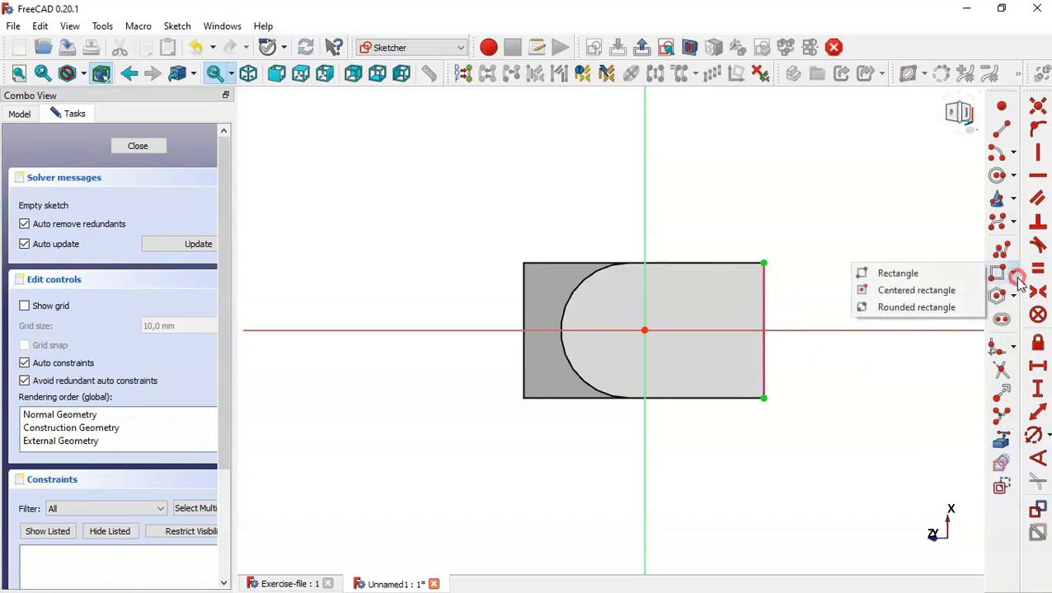
left_click(946, 294)
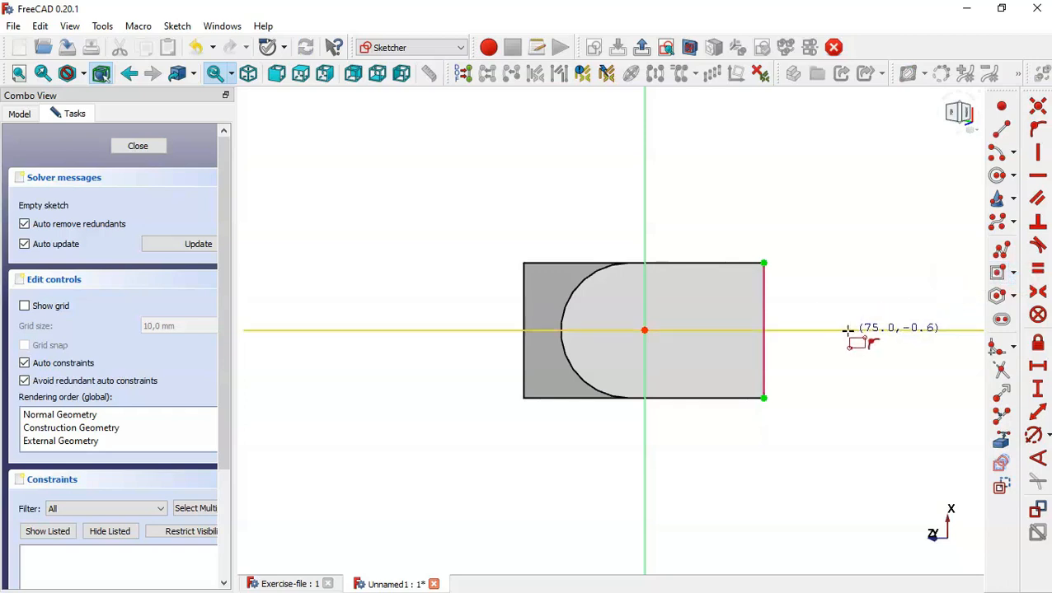
left_click(847, 330)
left_click(741, 290)
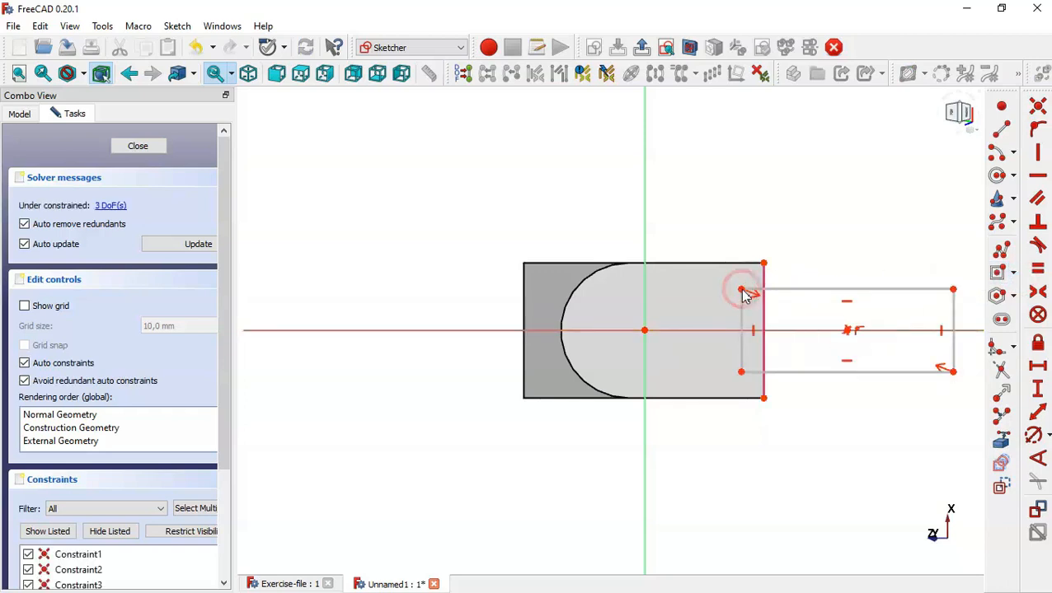
Step: Constrain the horizontal distance between the rectangle's inner upper corner and the referenced edge's upper endpoint to 5 mm
left_click(1039, 367)
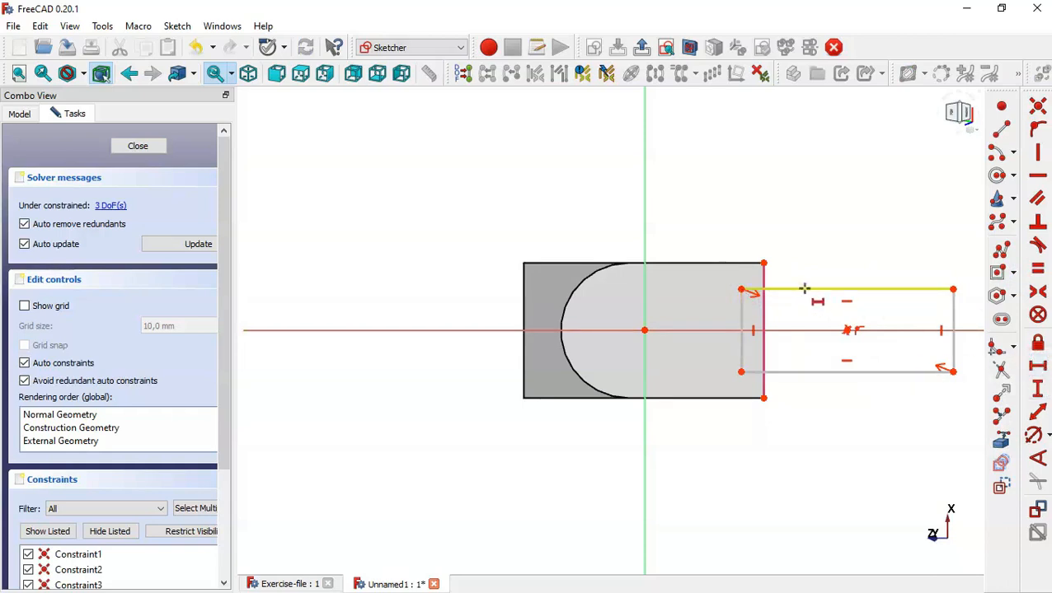
left_click(741, 288)
left_click(764, 262)
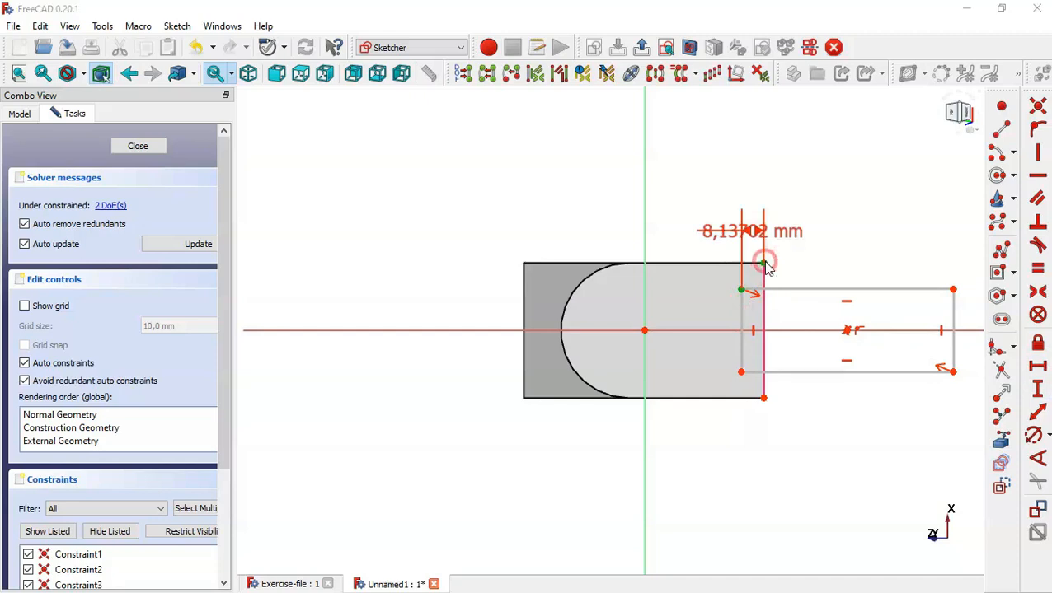
type("5")
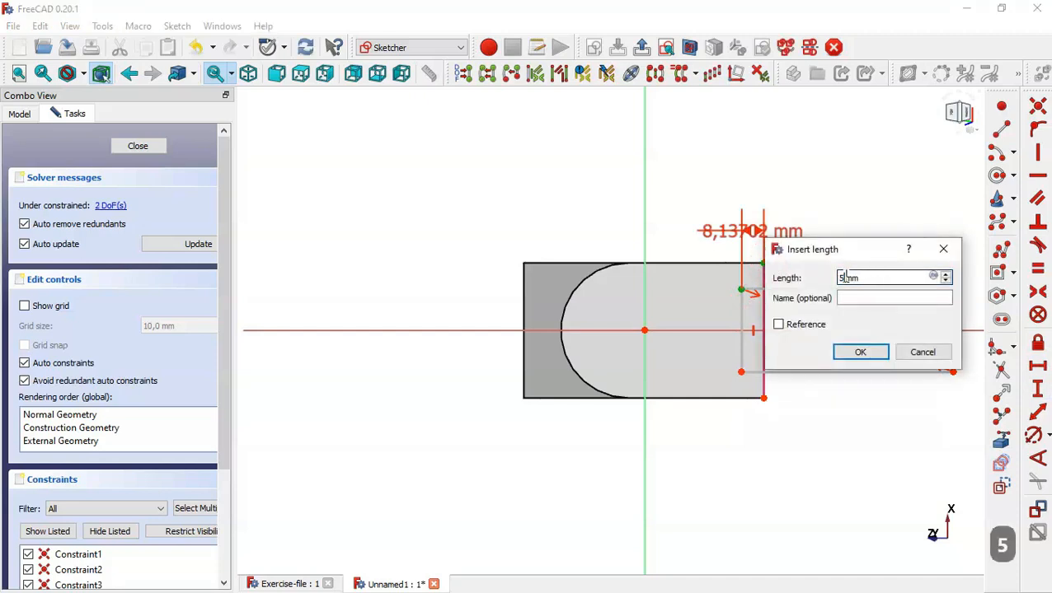
key("Return")
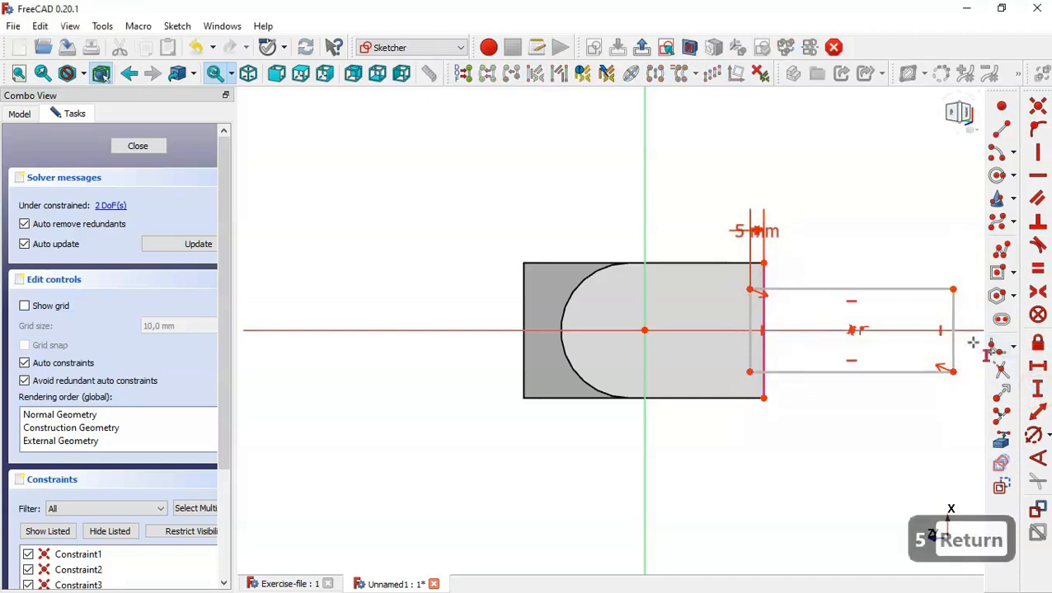
Step: Set the length of the rectangle's vertical side to 30 mm and close the notch sketch
left_click(954, 321)
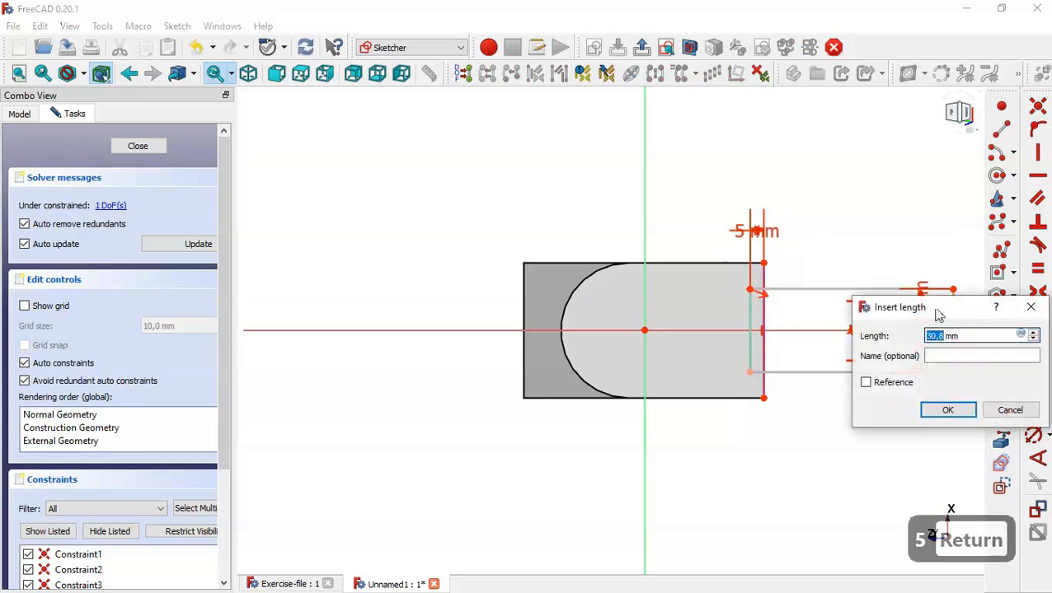
type("30")
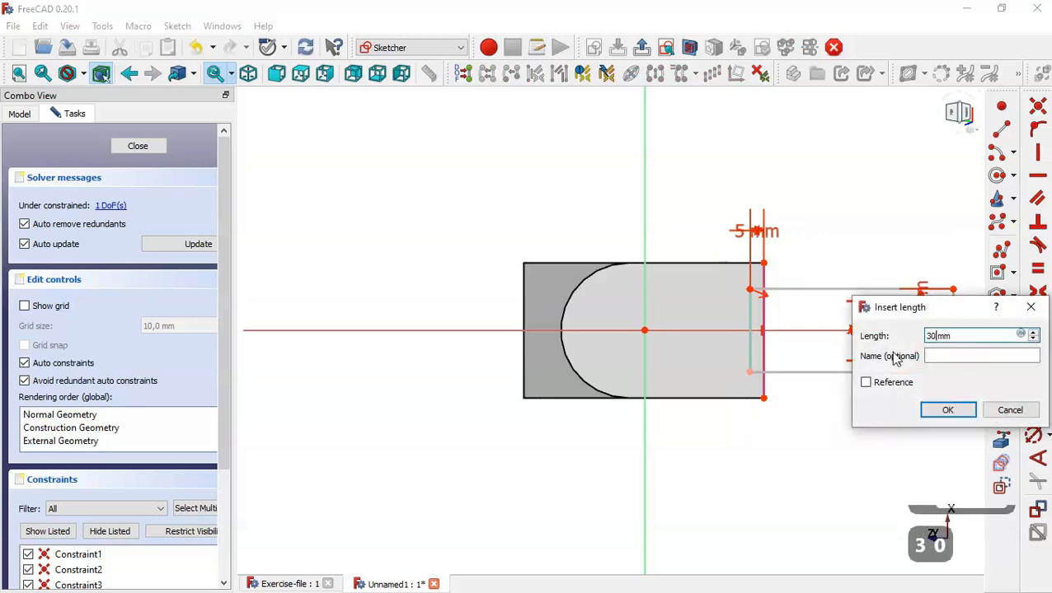
key("Return")
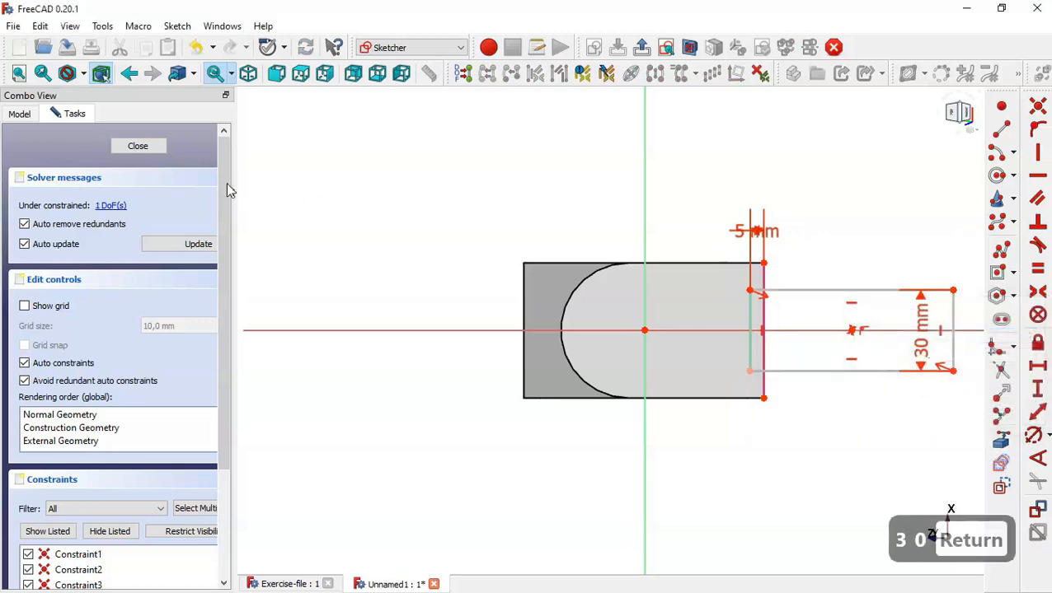
left_click(140, 146)
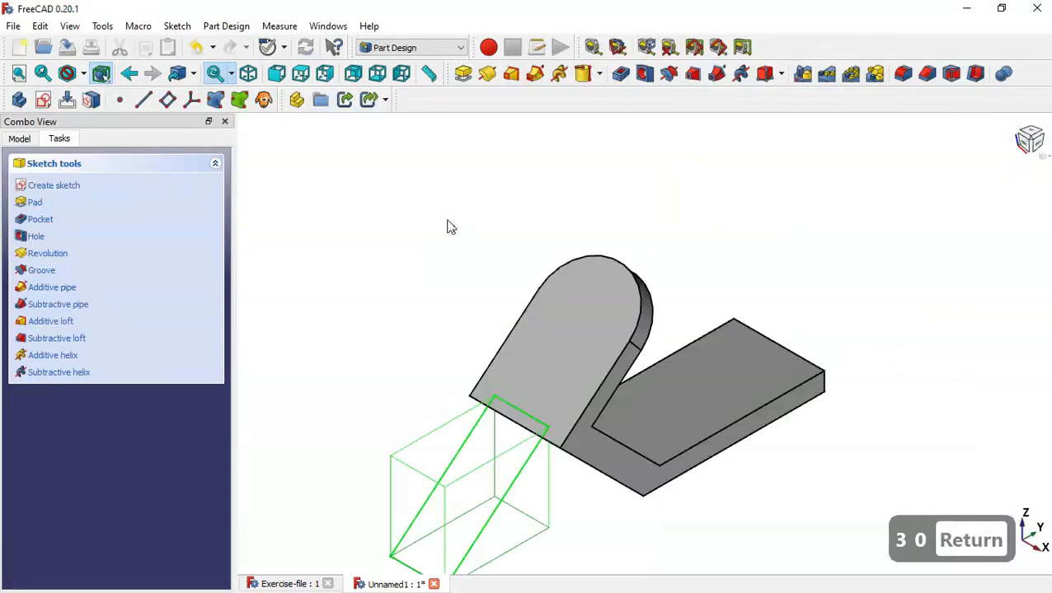
Step: Pocket the rectangle sketch with the Through all type and inspect the cut from below the arm
left_click(621, 74)
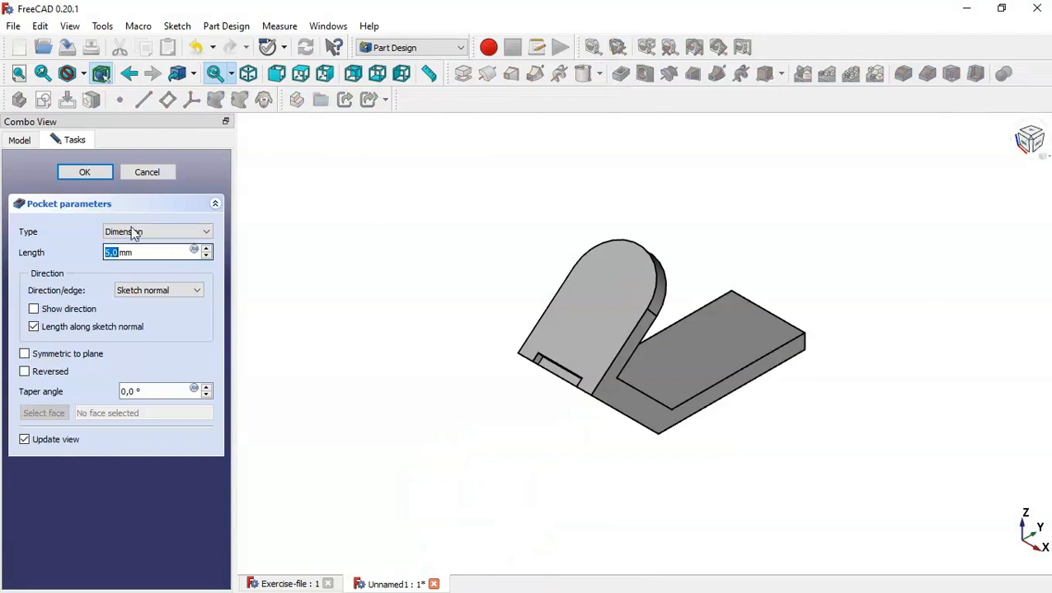
left_click(182, 231)
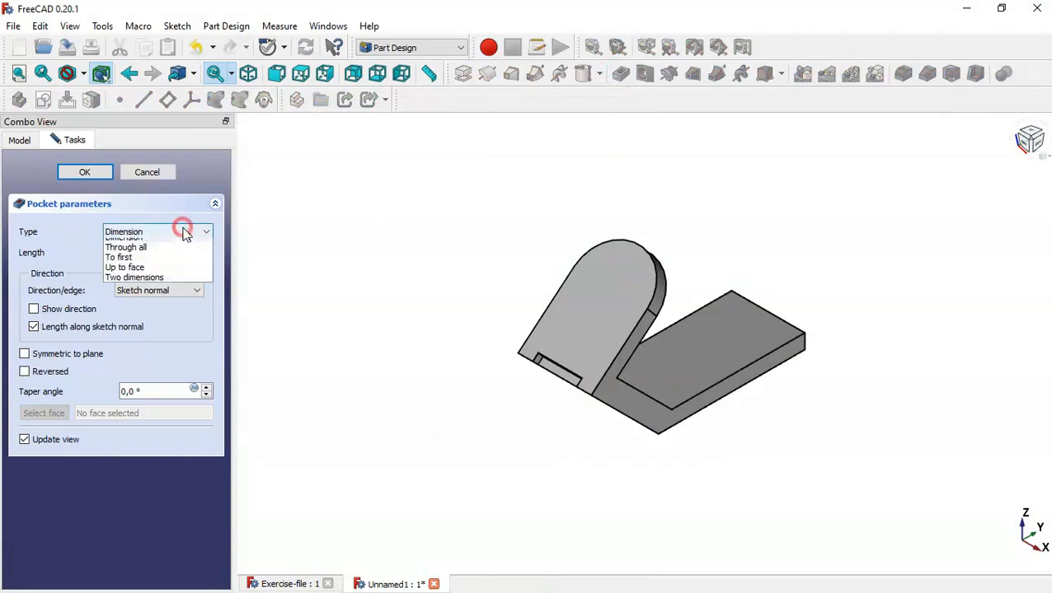
left_click(175, 254)
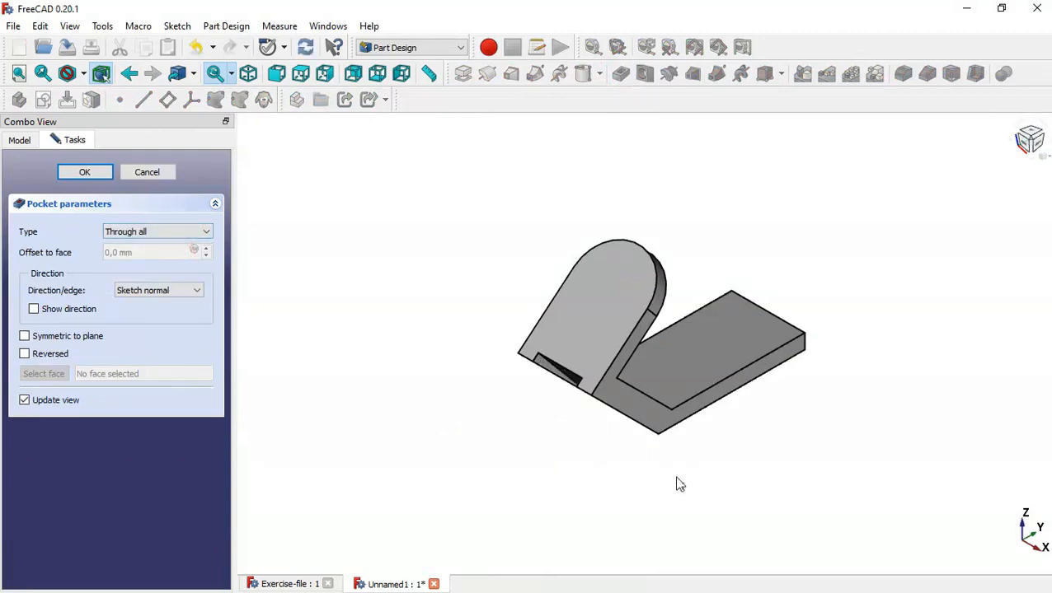
left_click_drag(676, 478, 662, 411)
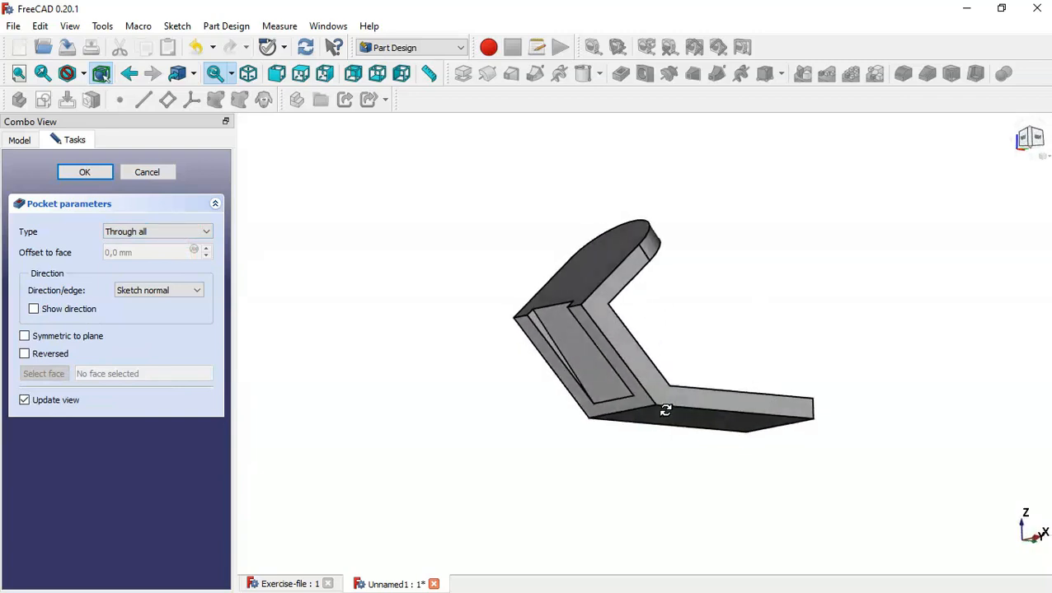
scroll(593, 350, "up", 5)
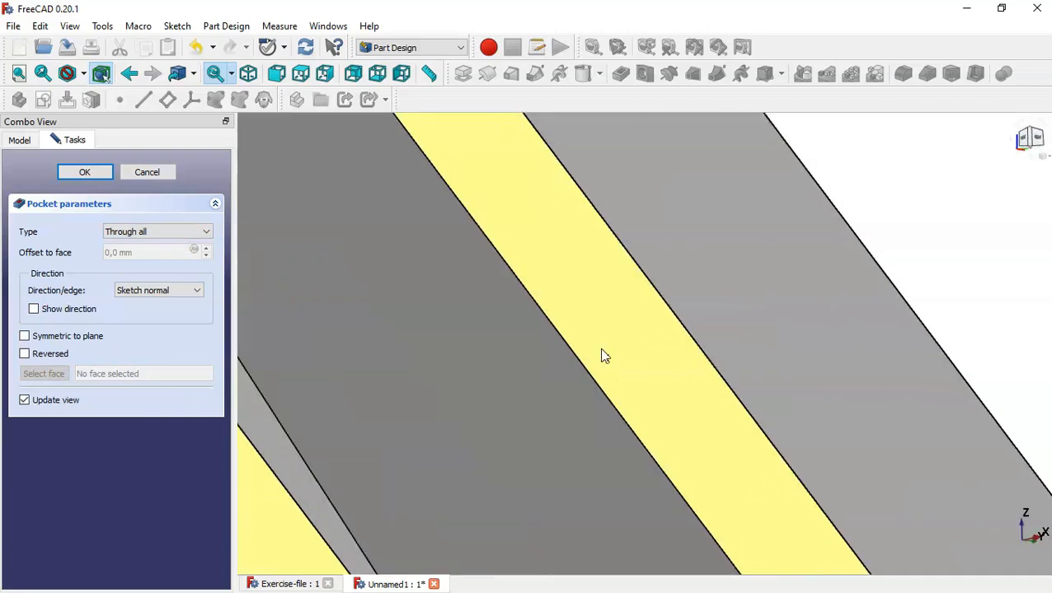
scroll(694, 354, "down", 5)
left_click_drag(707, 346, 876, 331)
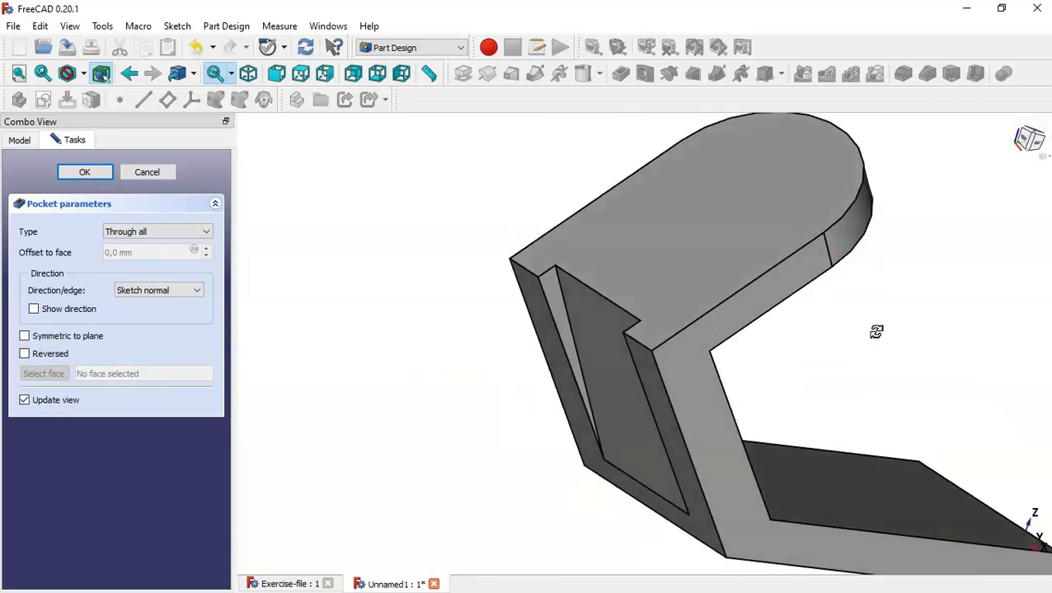
Step: After comparing the notch with Exercise-file, set the pocket direction along the bracket's slanted middle-section side edge and accept the pocket
left_click(268, 585)
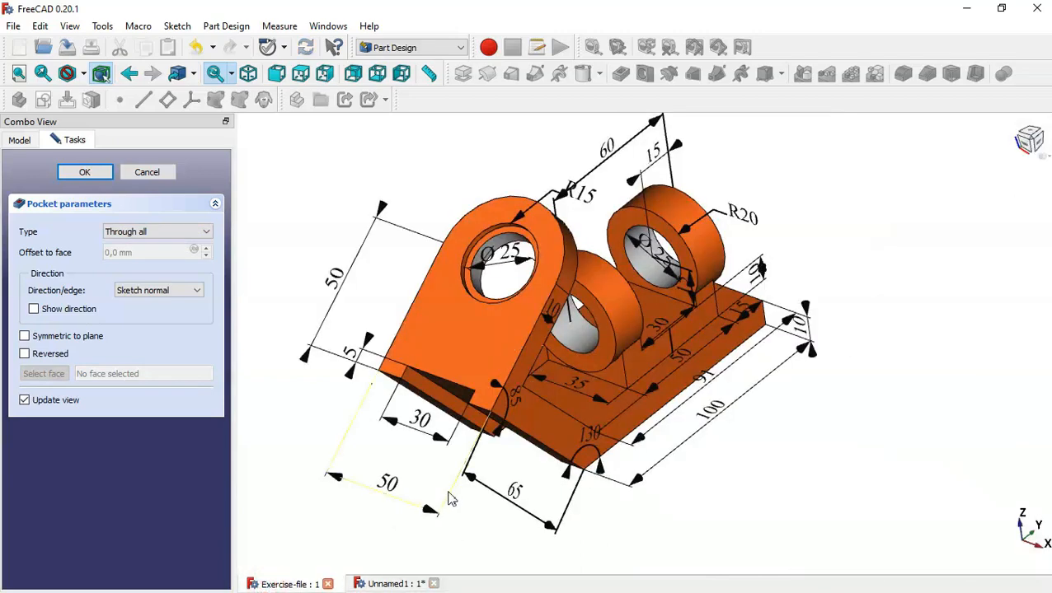
left_click_drag(464, 505, 501, 232)
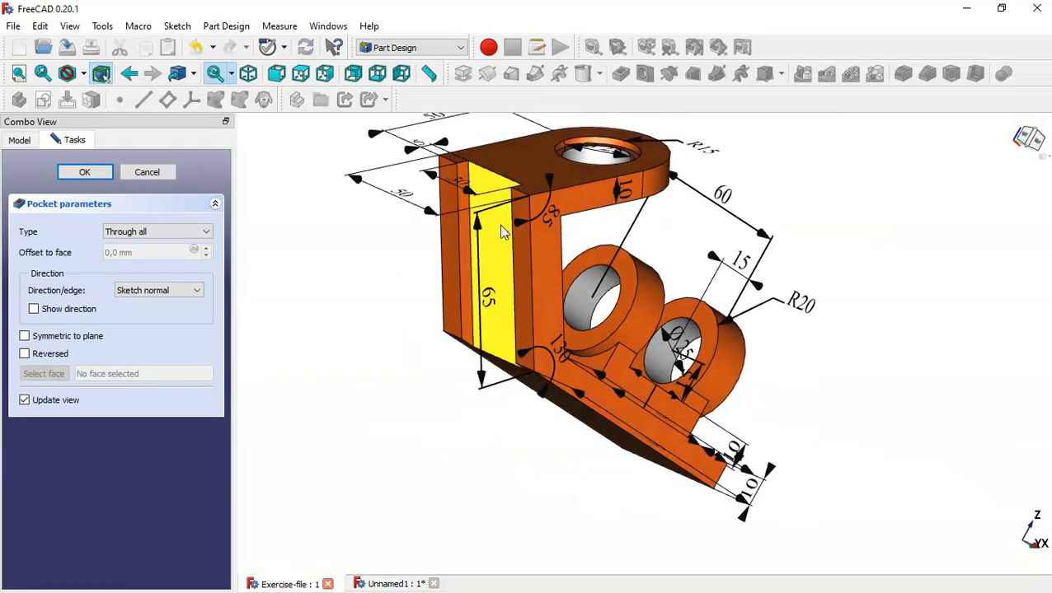
left_click(387, 584)
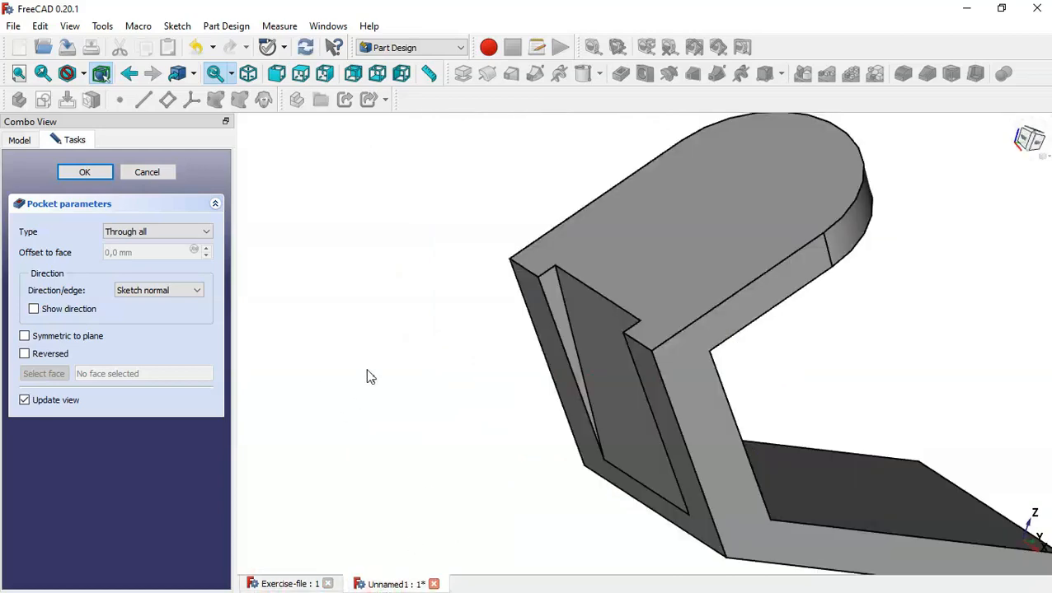
left_click_drag(370, 377, 345, 385)
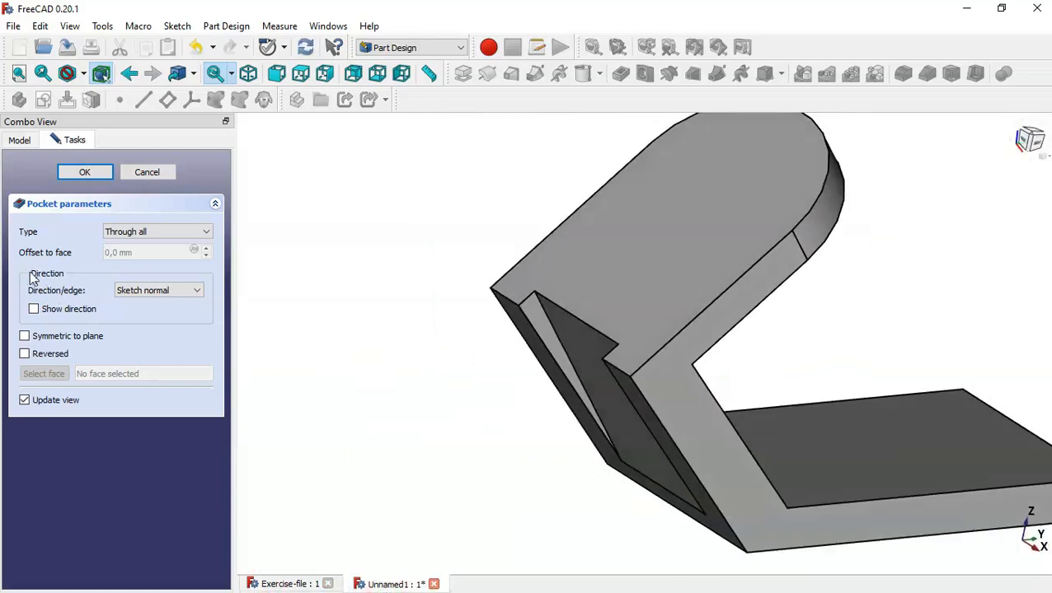
left_click(168, 294)
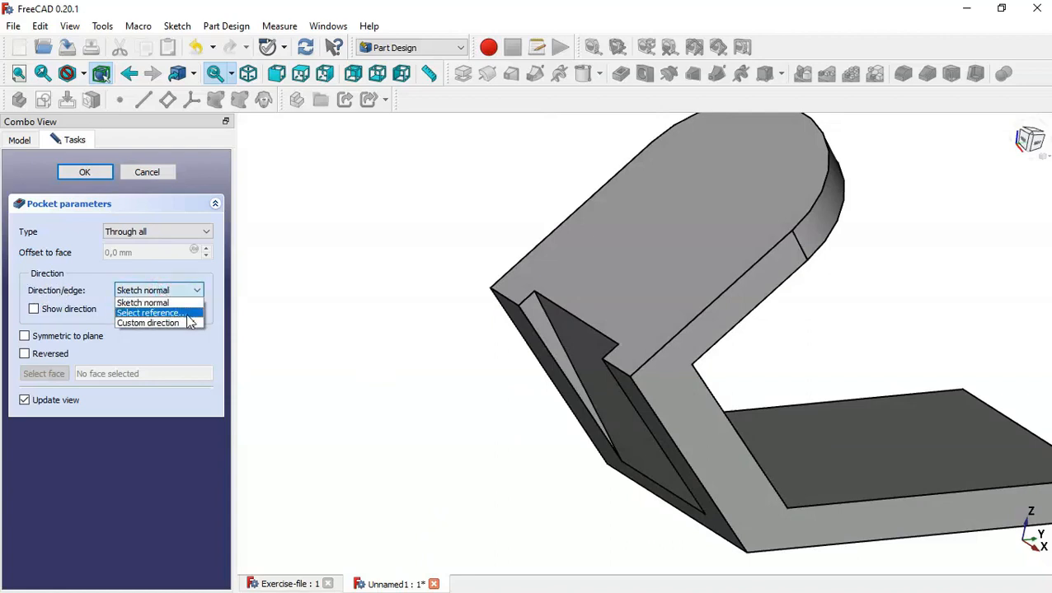
left_click(186, 314)
left_click_drag(397, 385, 690, 477)
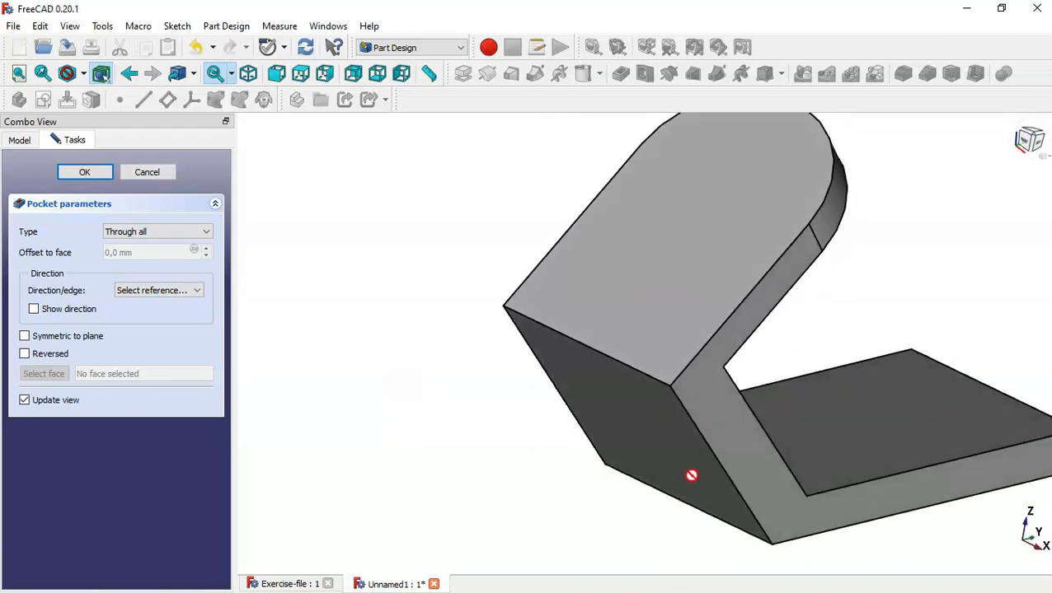
left_click(738, 489)
left_click_drag(563, 505, 622, 463)
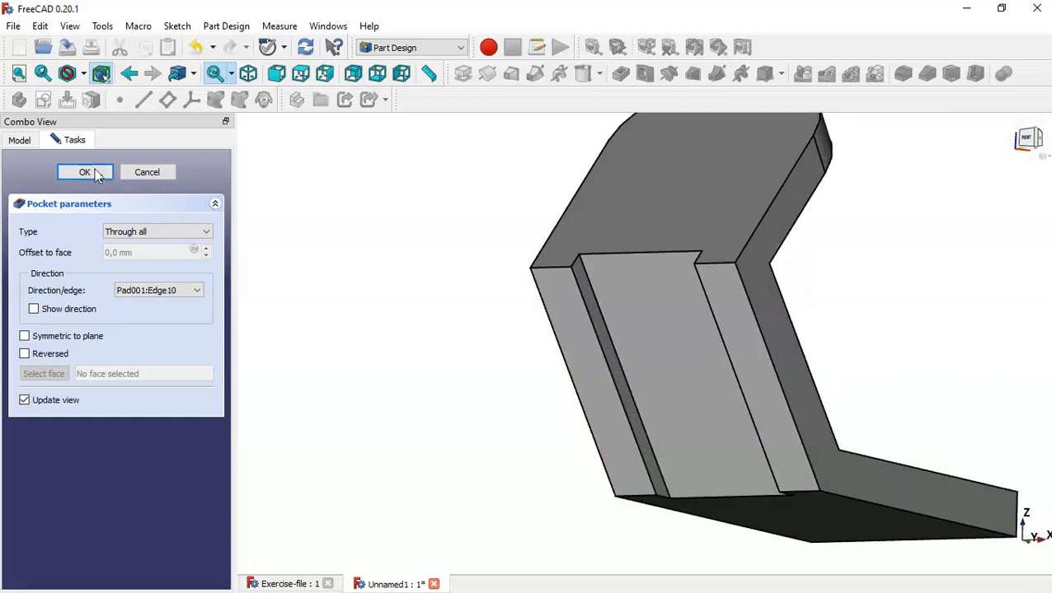
left_click(86, 174)
key("Home")
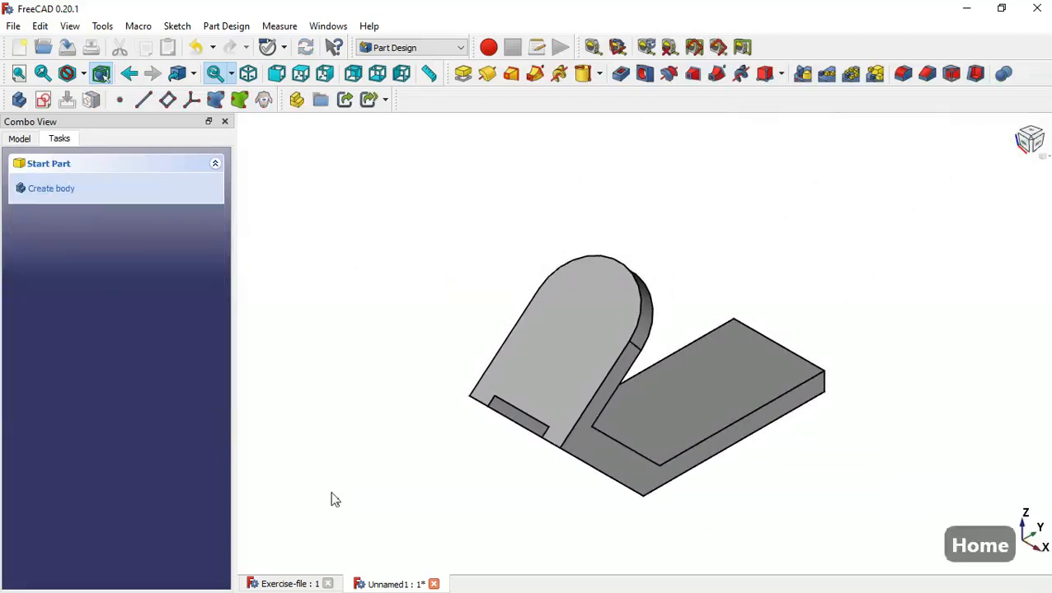
Step: After checking the arm's hole dimensions in Exercise-file, create a sketch on the arm's outer face and reference its rounded edge as external geometry
left_click(297, 584)
left_click(481, 446)
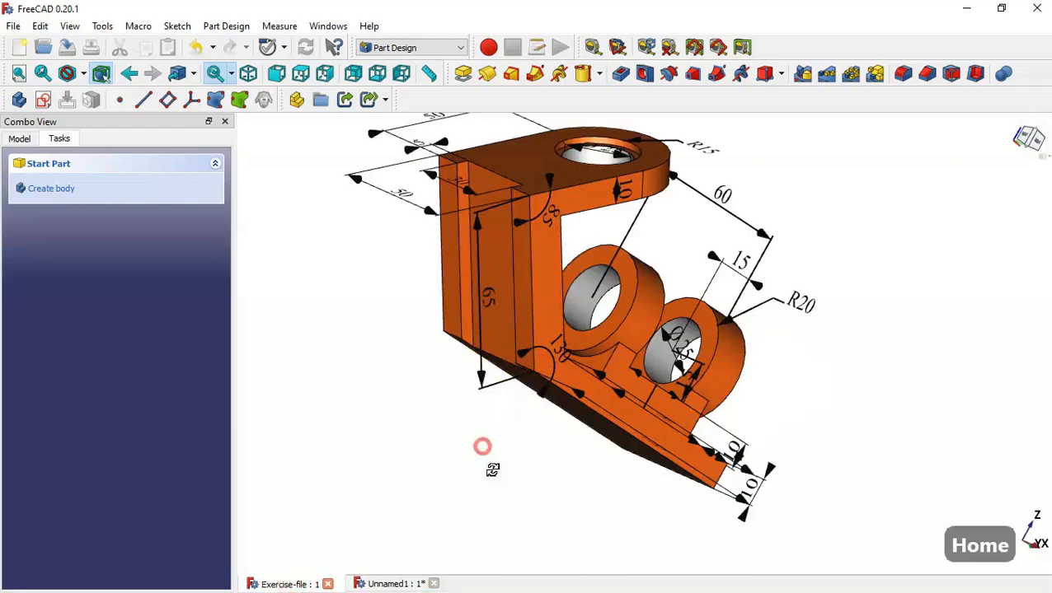
key("Home")
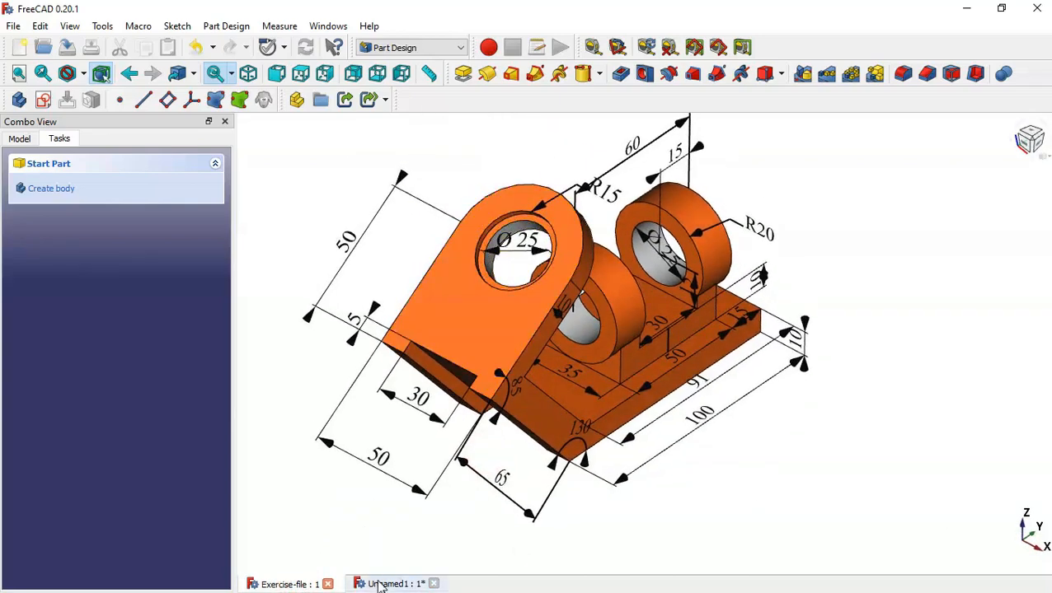
middle_click_drag(732, 444, 656, 439)
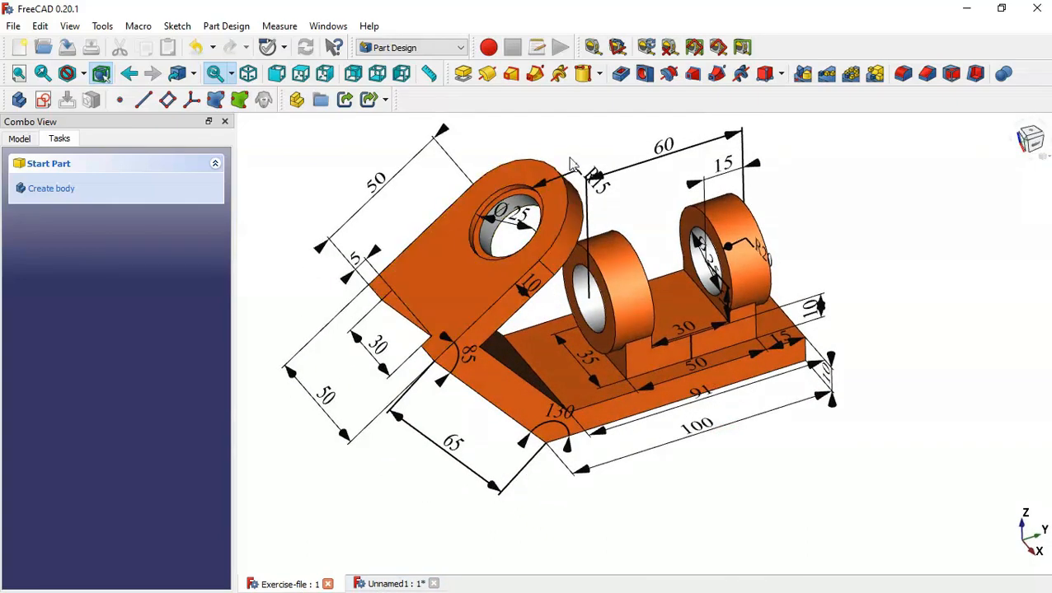
middle_click_drag(568, 156, 628, 280)
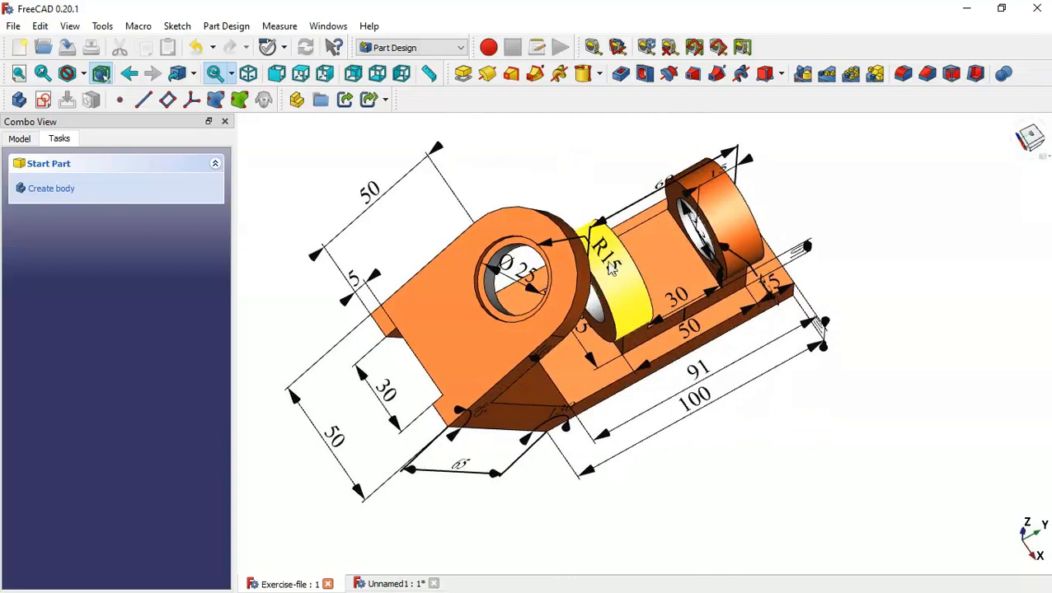
left_click(385, 584)
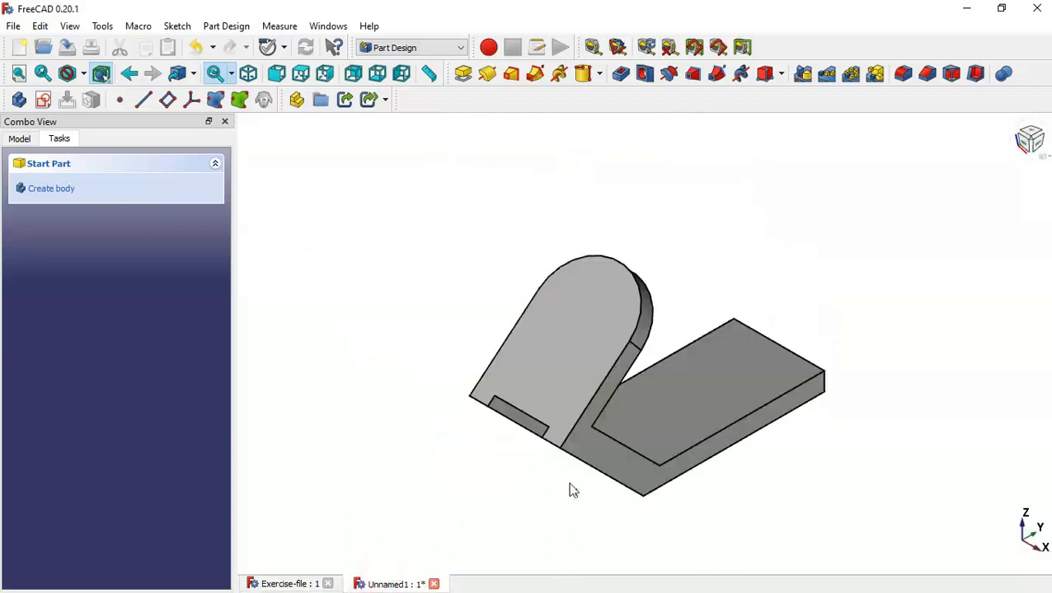
left_click(576, 353)
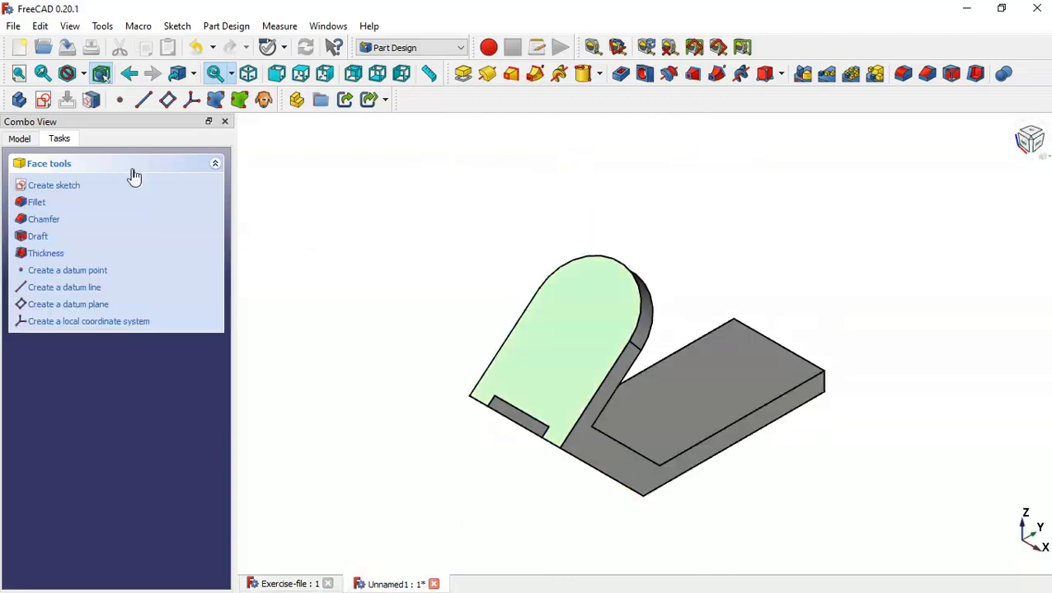
left_click(45, 100)
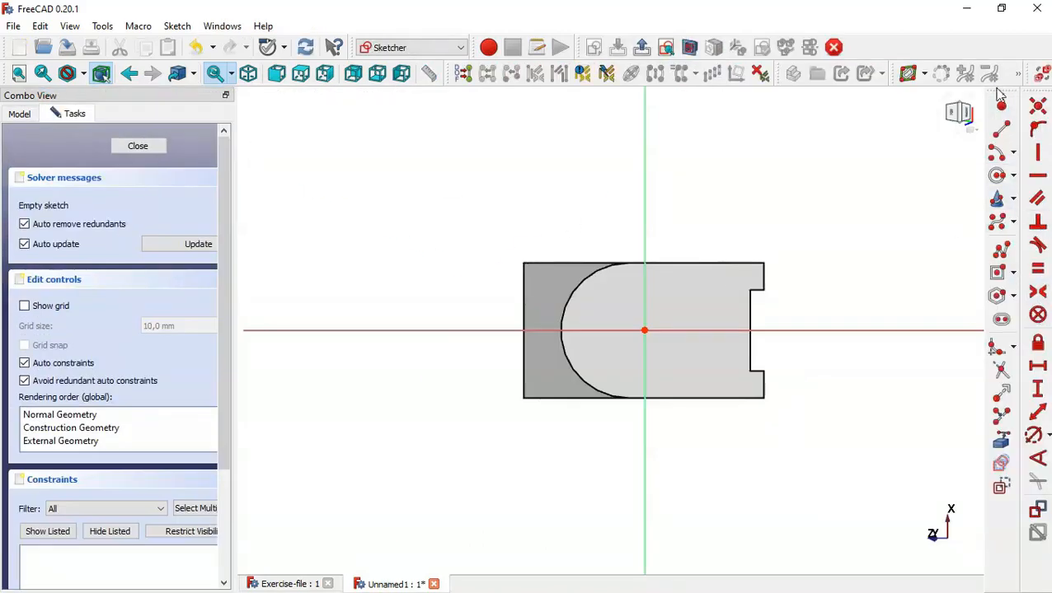
left_click(1002, 440)
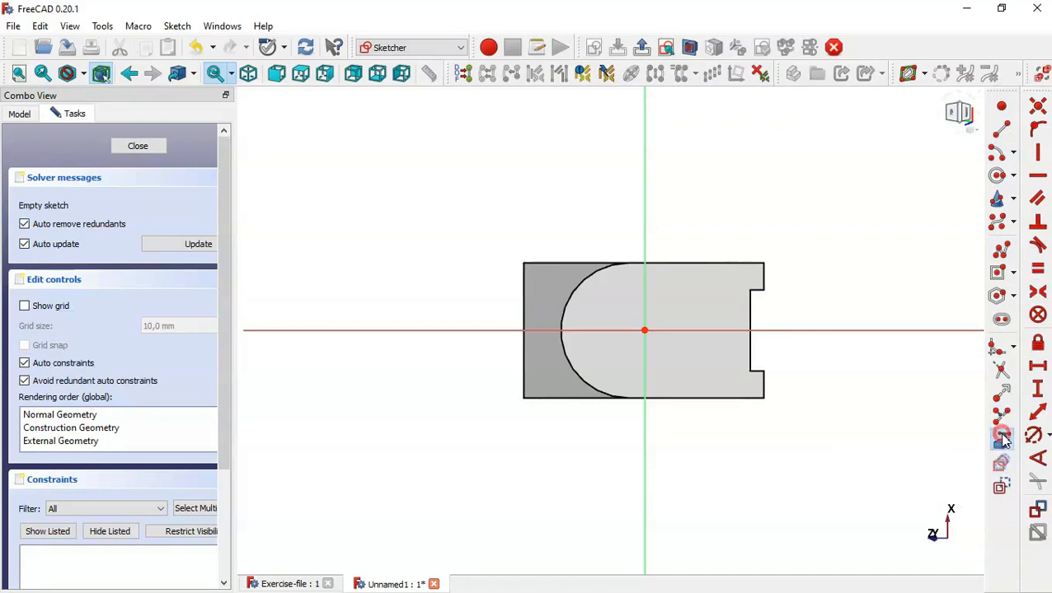
left_click(572, 368)
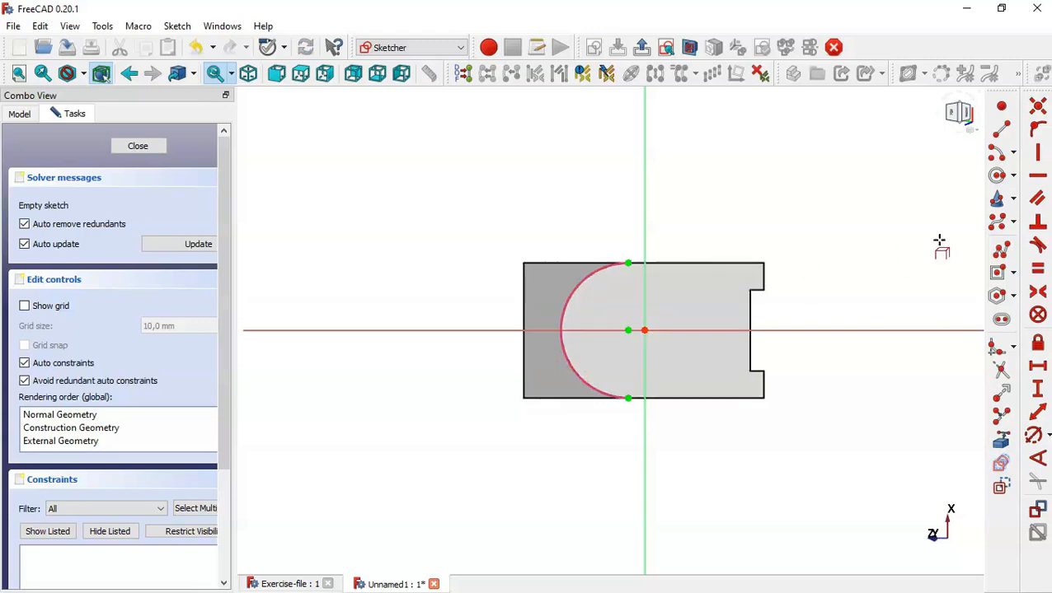
Step: Draw a circle centred on the arm's rounded edge, set its diameter to 30 mm and close the sketch
left_click(628, 331)
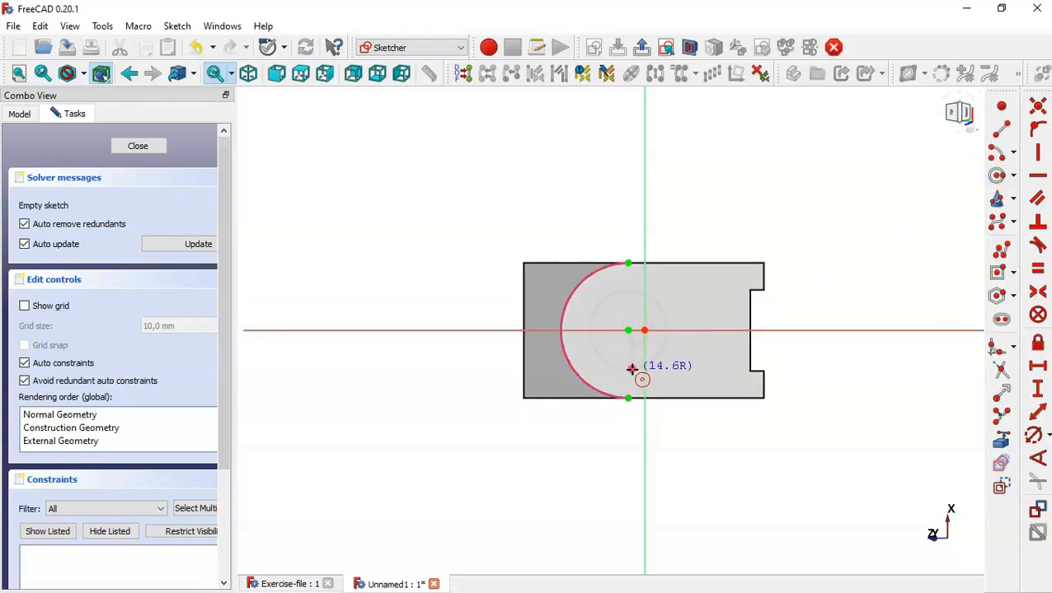
left_click(636, 368)
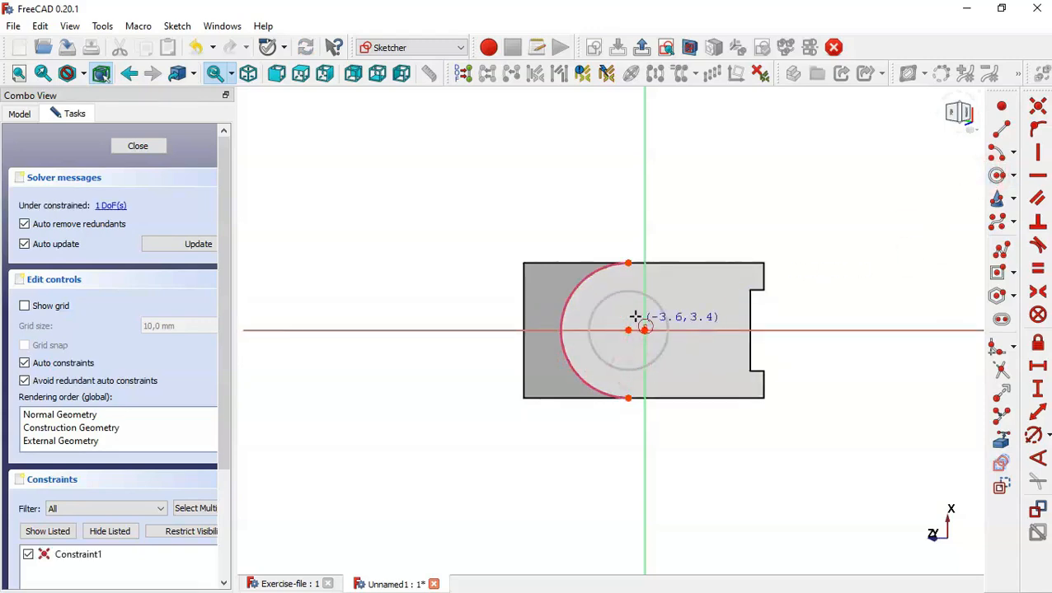
left_click(1031, 435)
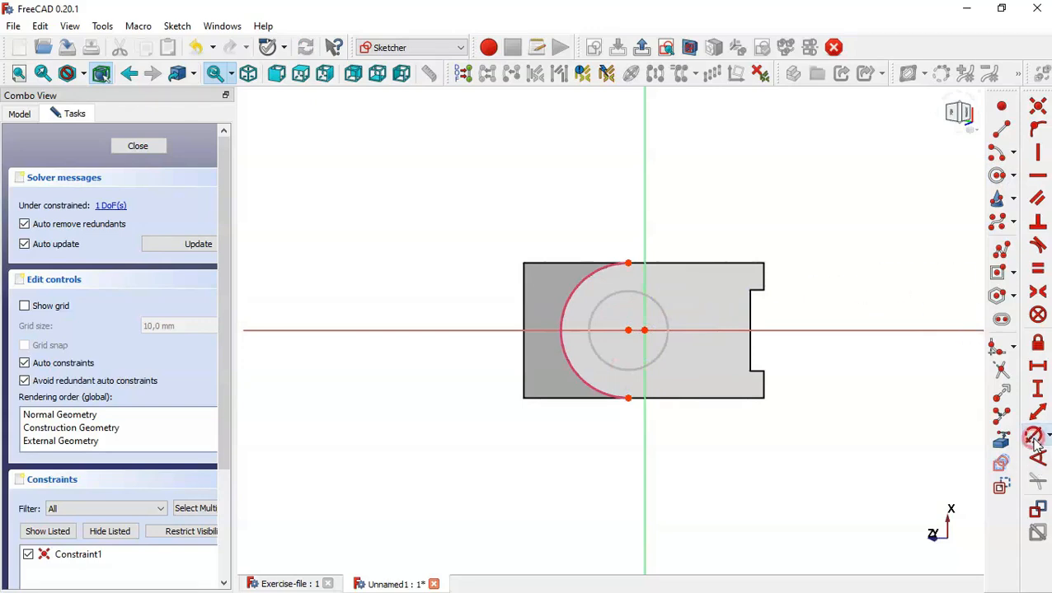
left_click(662, 355)
type("3")
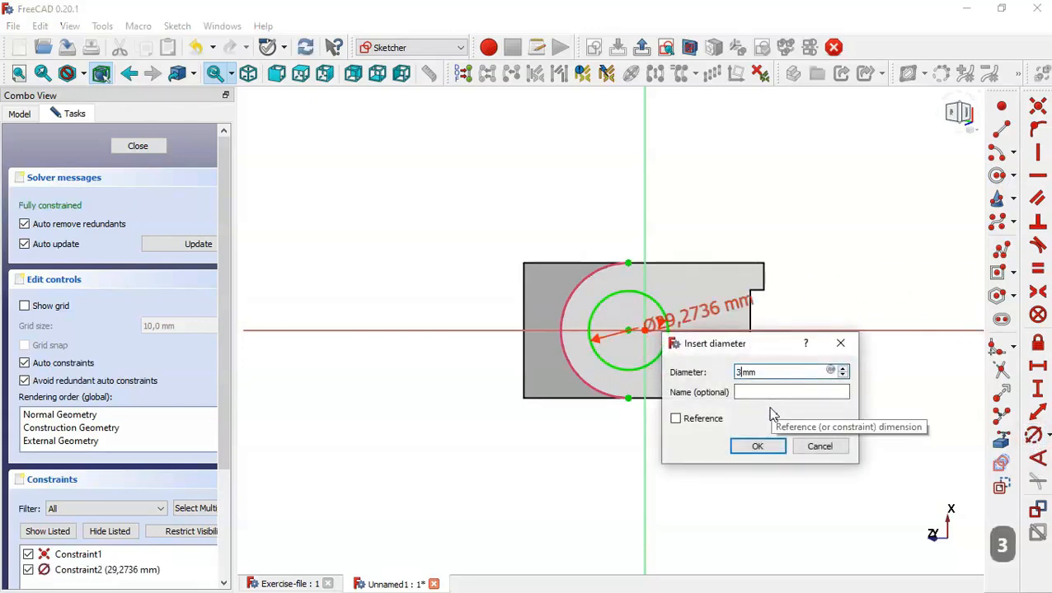
type("0")
key("Return")
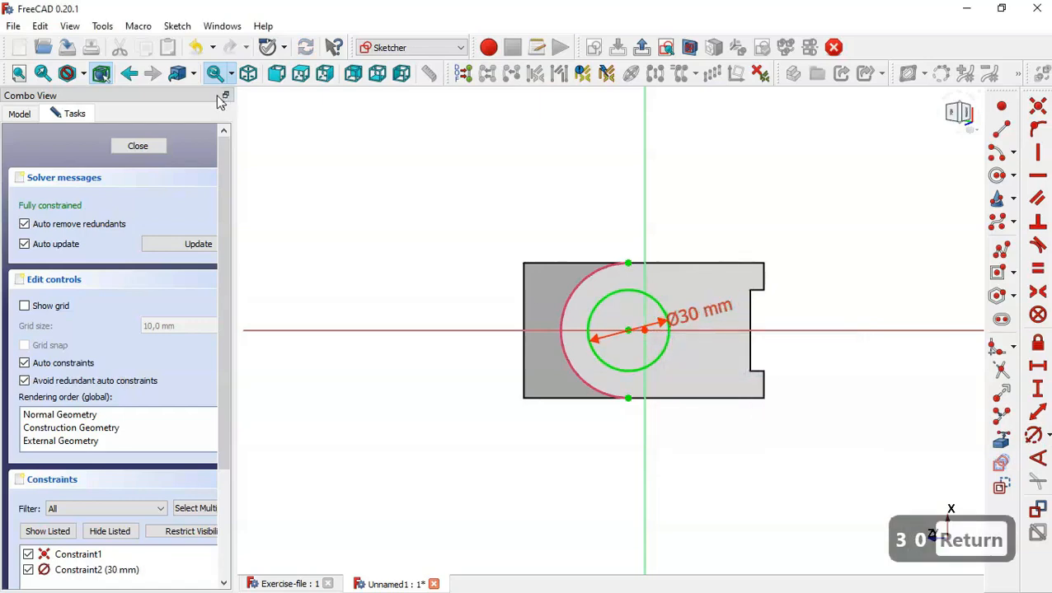
left_click(644, 47)
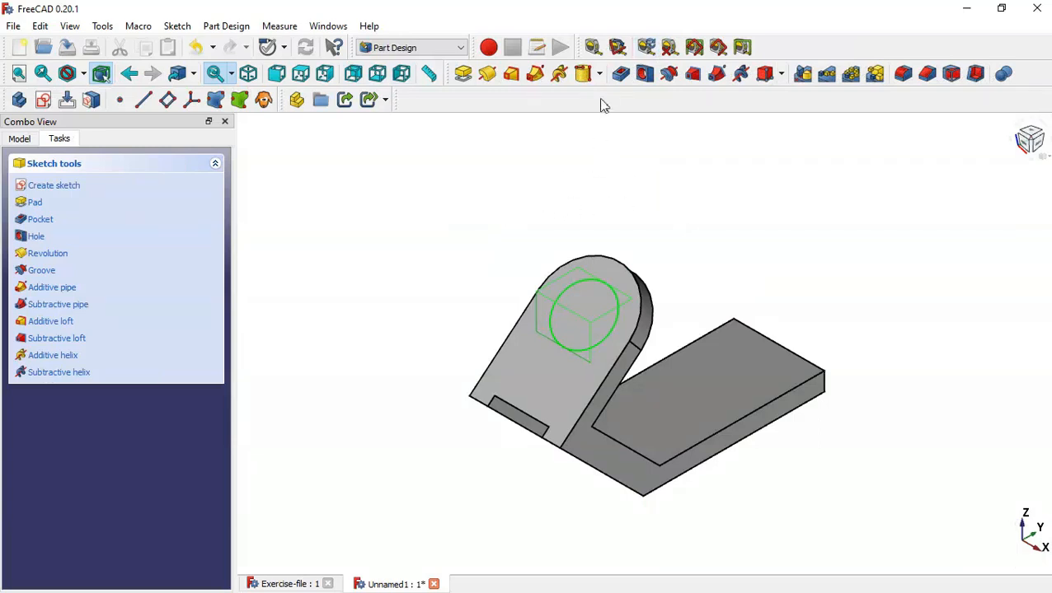
Step: Pocket the circle sketch through the arm with a length of 15 mm
left_click(620, 73)
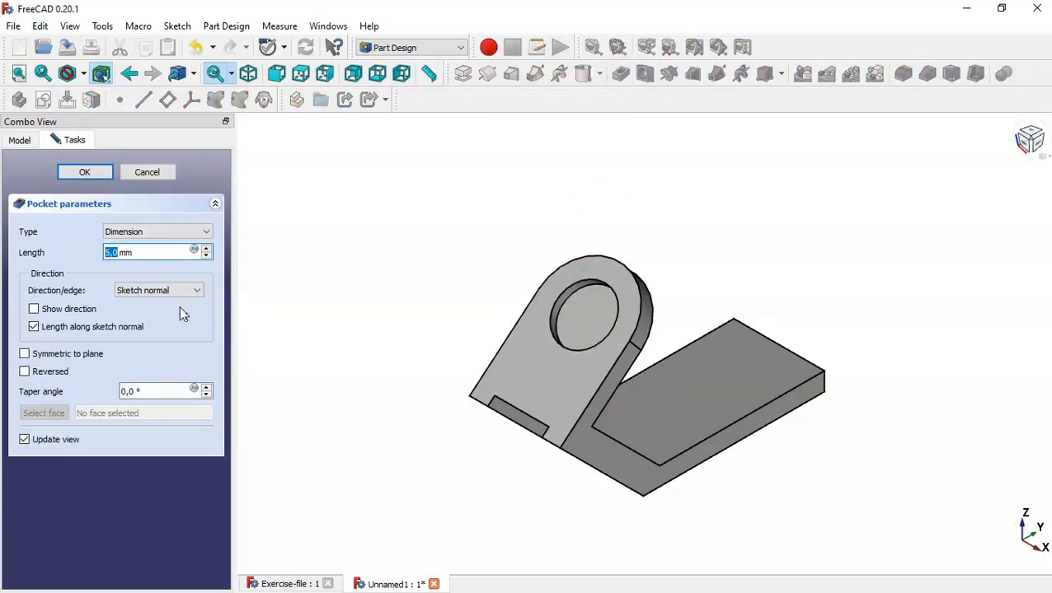
left_click_drag(162, 257, 100, 253)
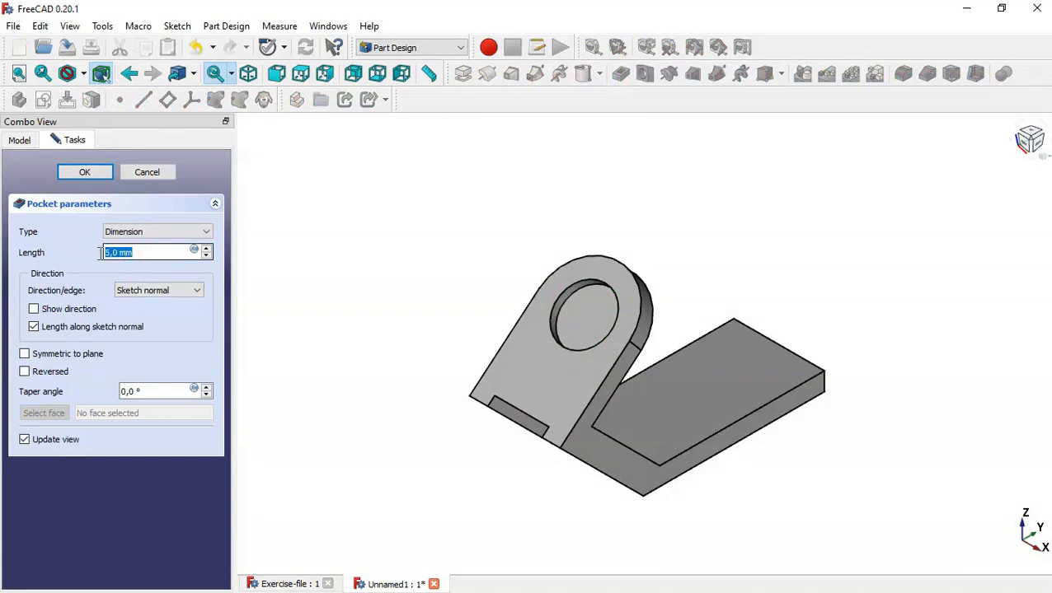
type("15")
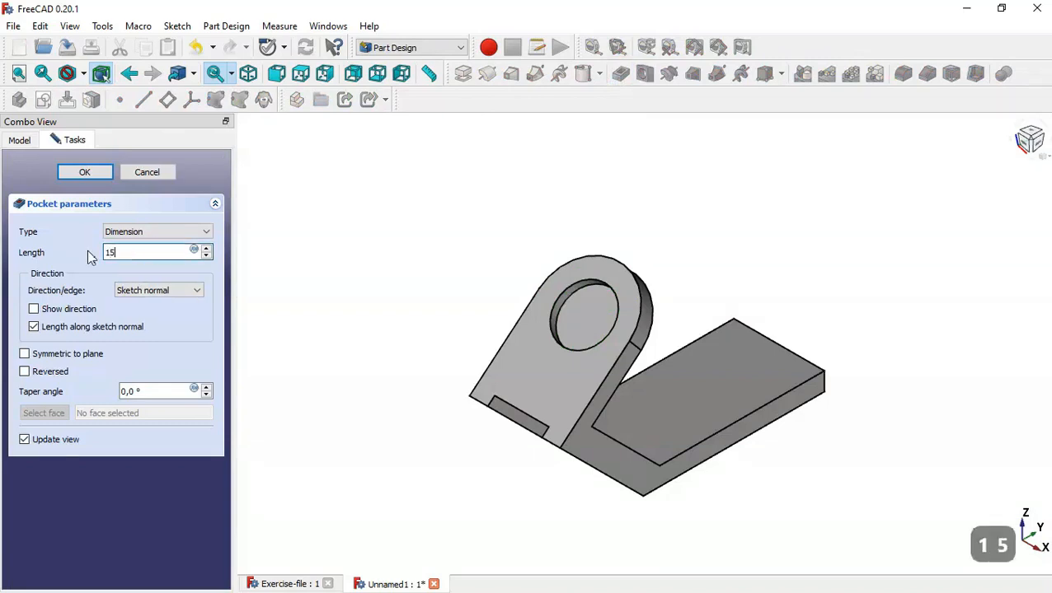
left_click(85, 172)
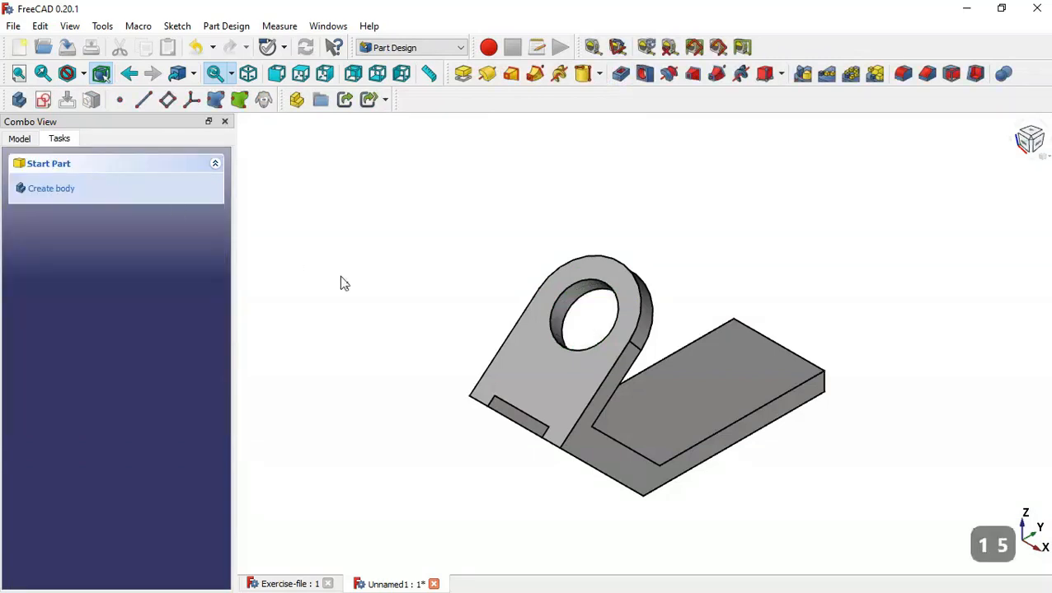
left_click(341, 279)
Step: Create a sketch on the arm's outer face and reference the hole's circular edge as external geometry
left_click(26, 141)
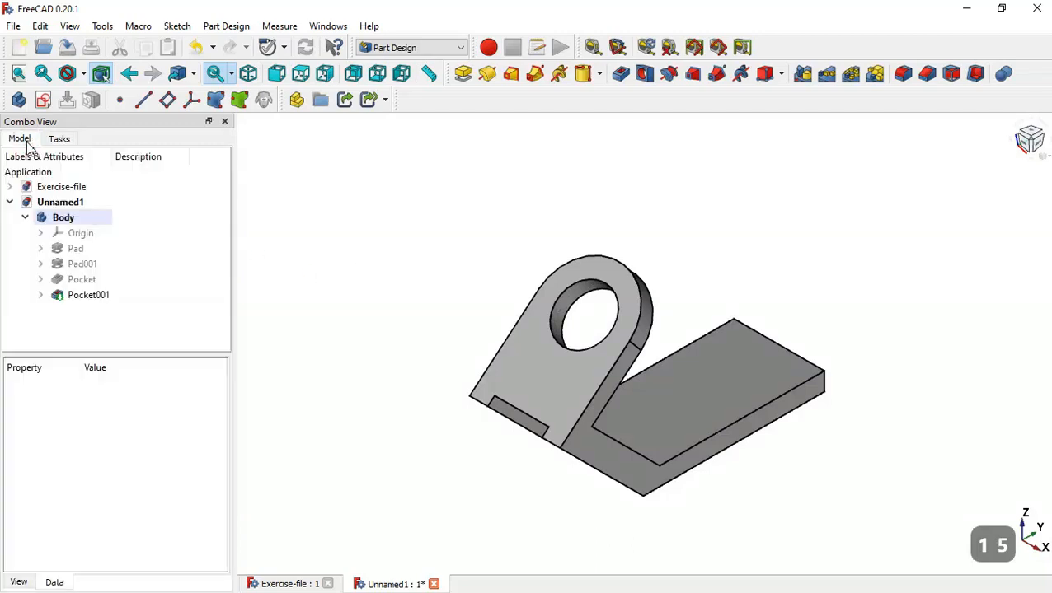
left_click(537, 372)
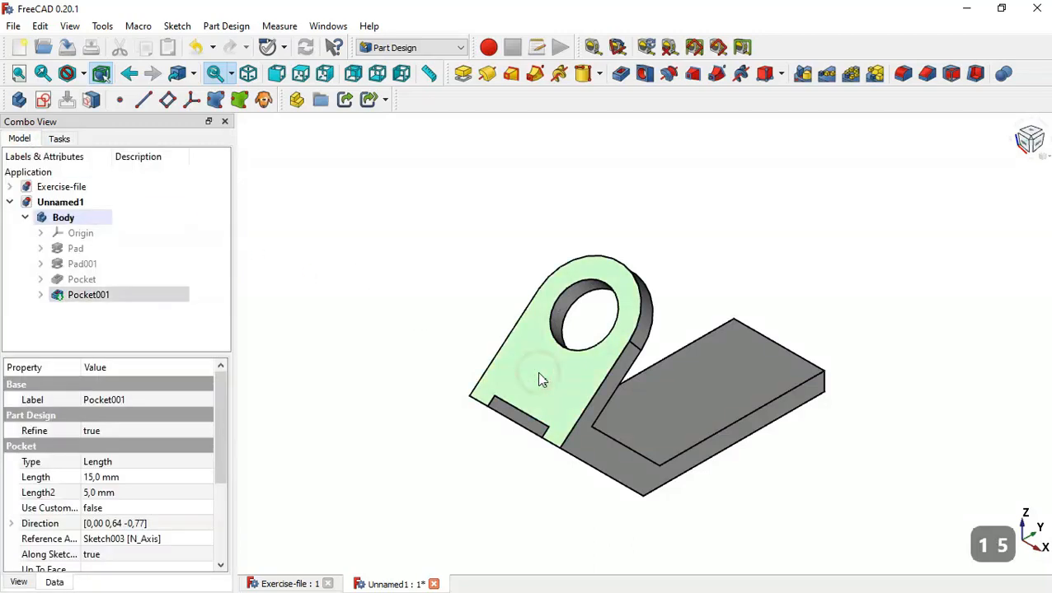
left_click(42, 100)
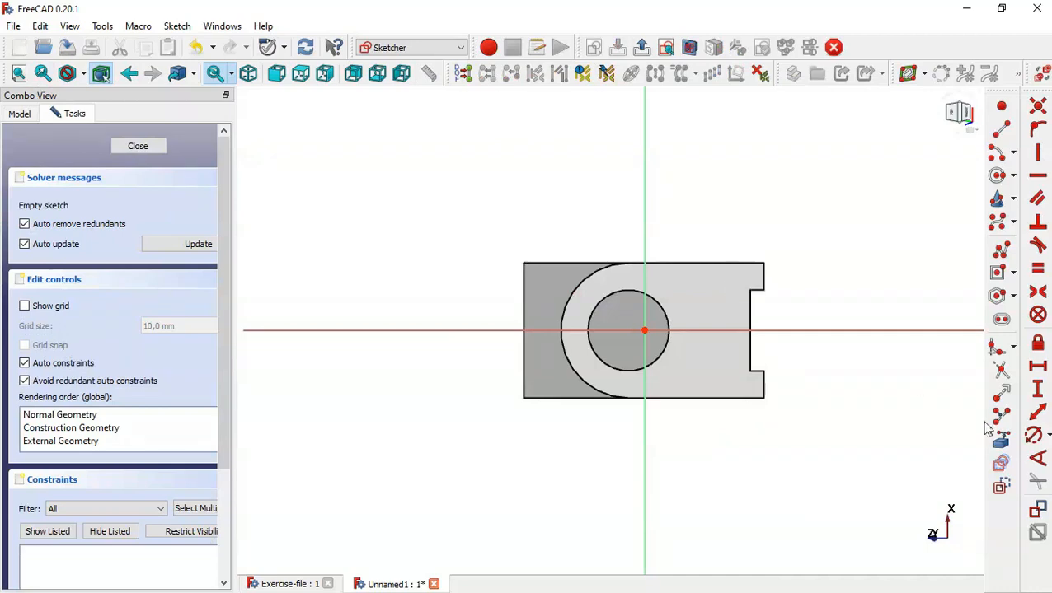
left_click(1000, 464)
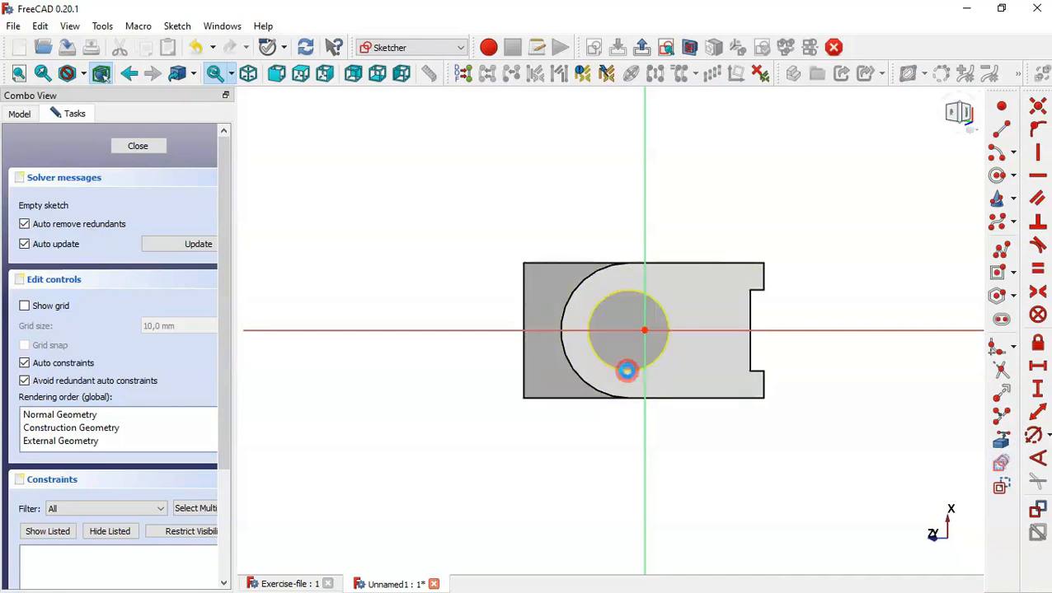
left_click(627, 370)
Step: Draw a circle concentric with the hole, set its diameter to 30 mm and close the sketch
left_click(999, 175)
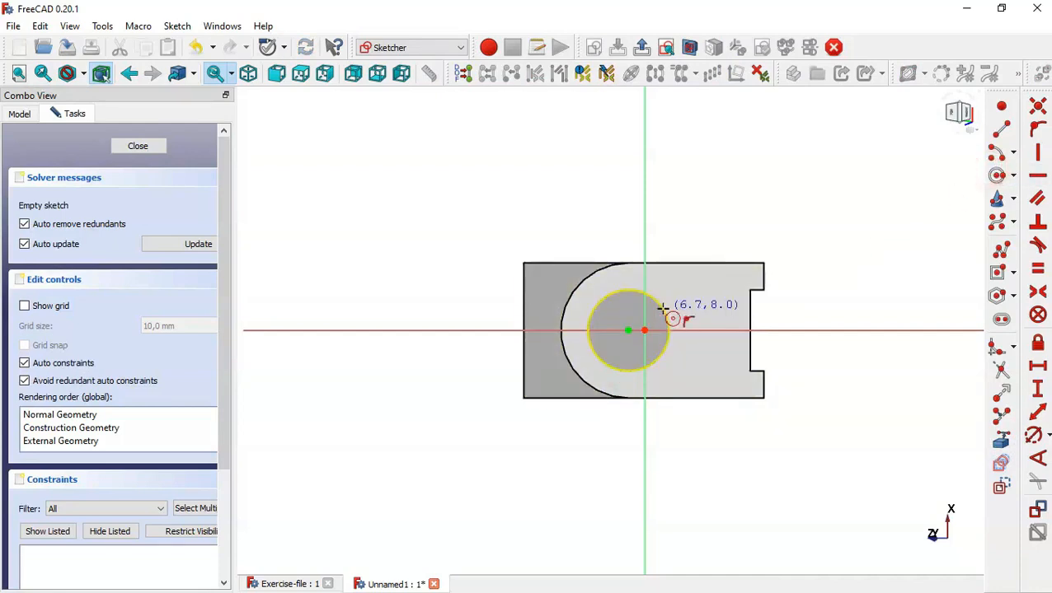
left_click(628, 331)
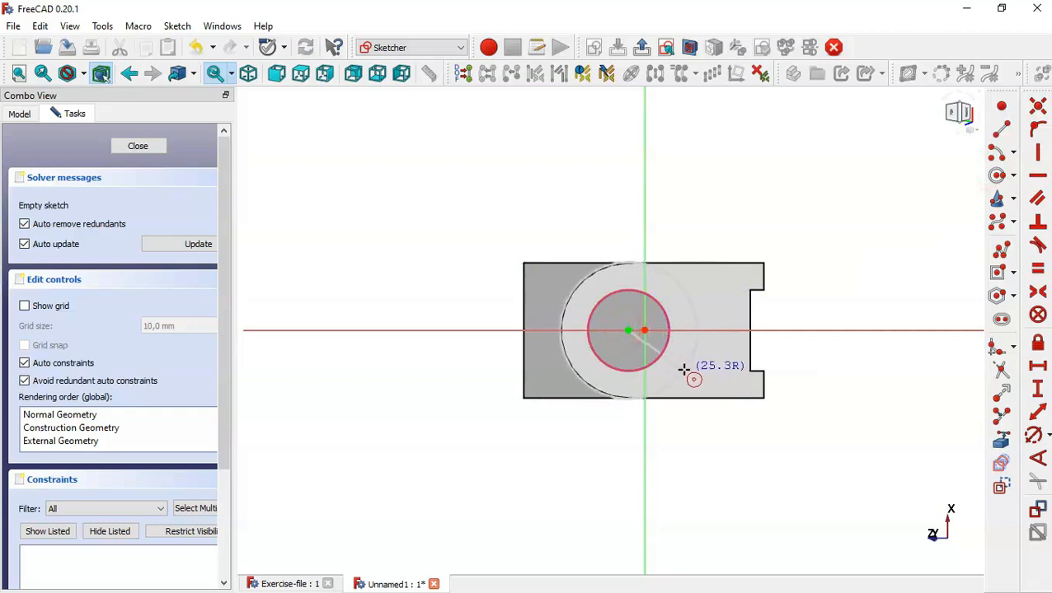
left_click(683, 370)
left_click(1032, 434)
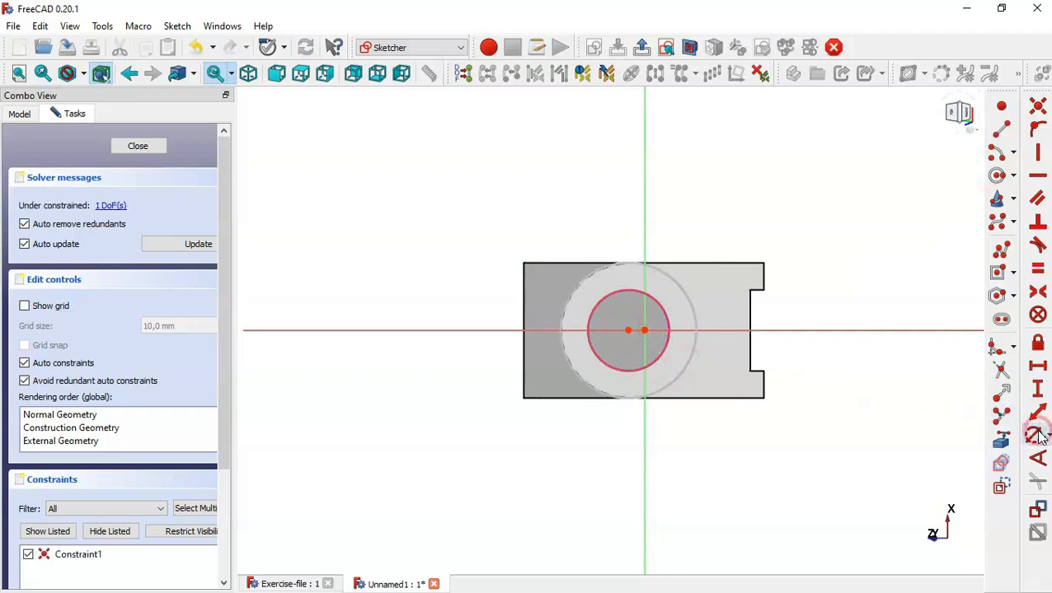
left_click(695, 353)
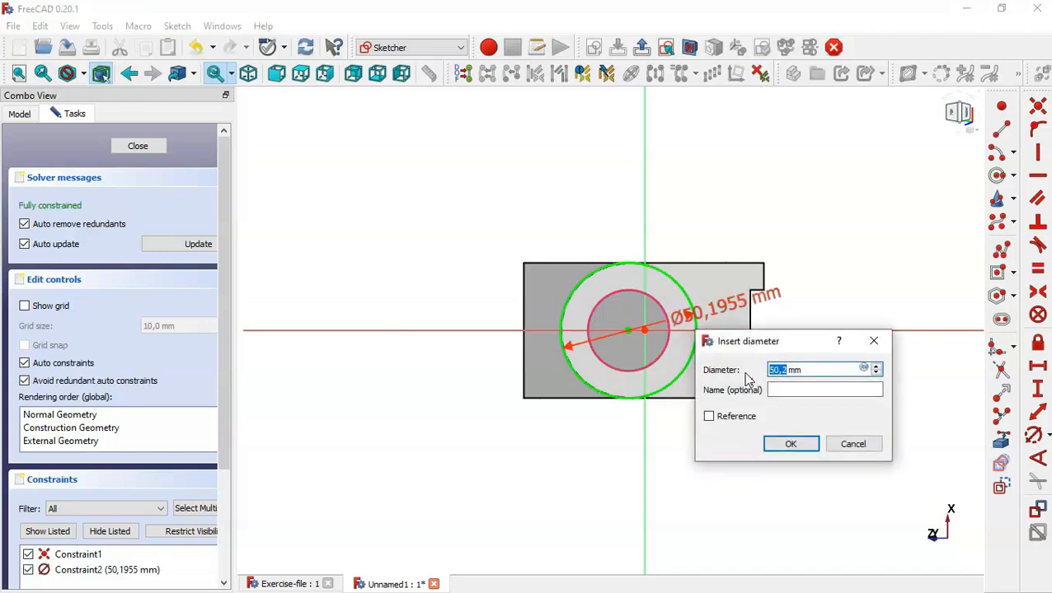
type("30")
key("Return")
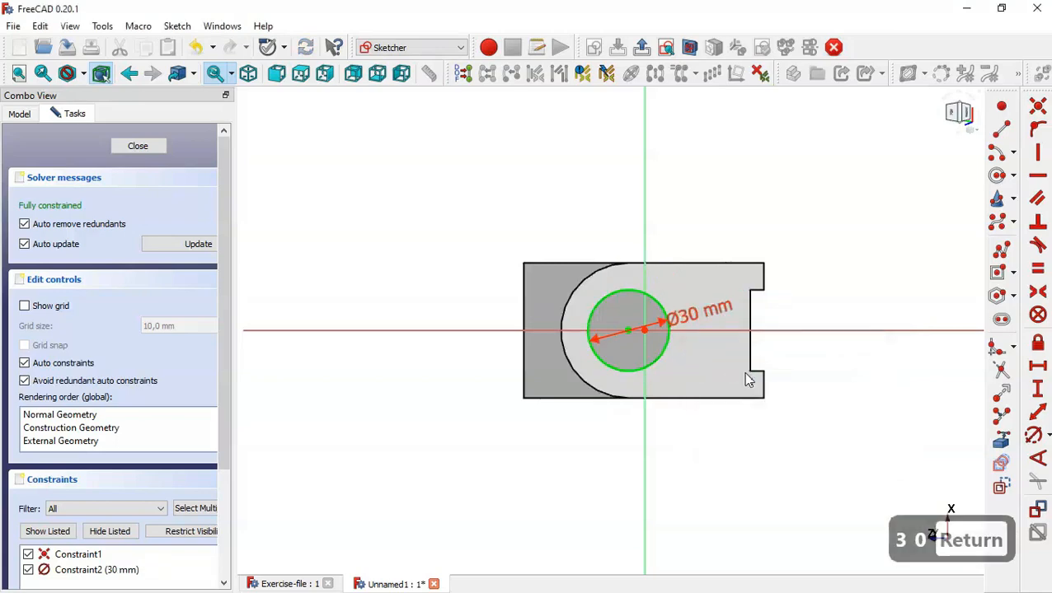
left_click(132, 146)
Step: Edit the through hole's sketch under Pocket001, setting the circle's diameter to 25 mm, and close it
left_click(40, 294)
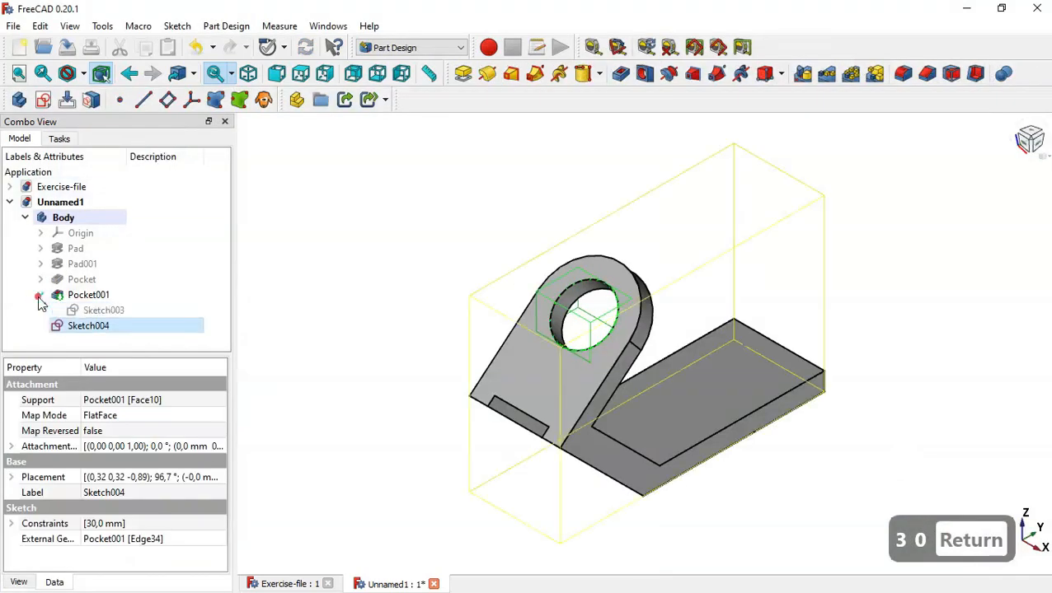
double_click(95, 311)
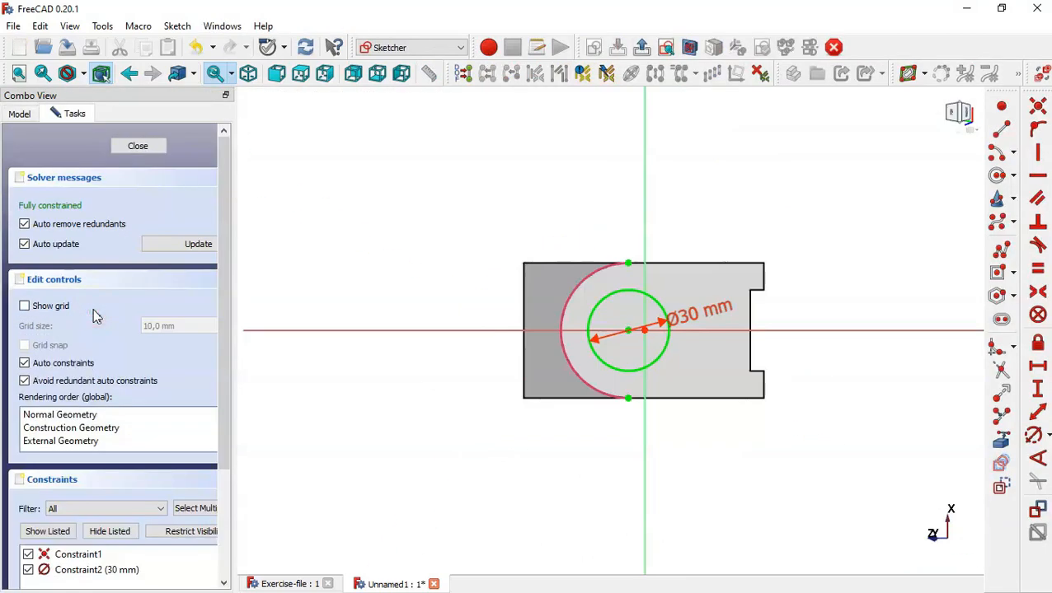
double_click(686, 317)
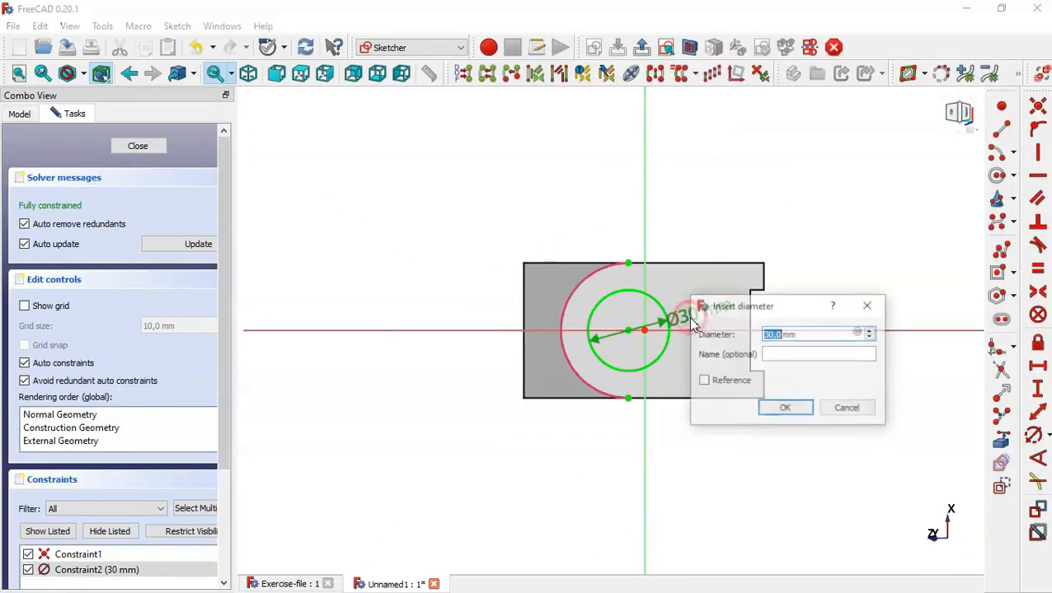
type("25")
key("Return")
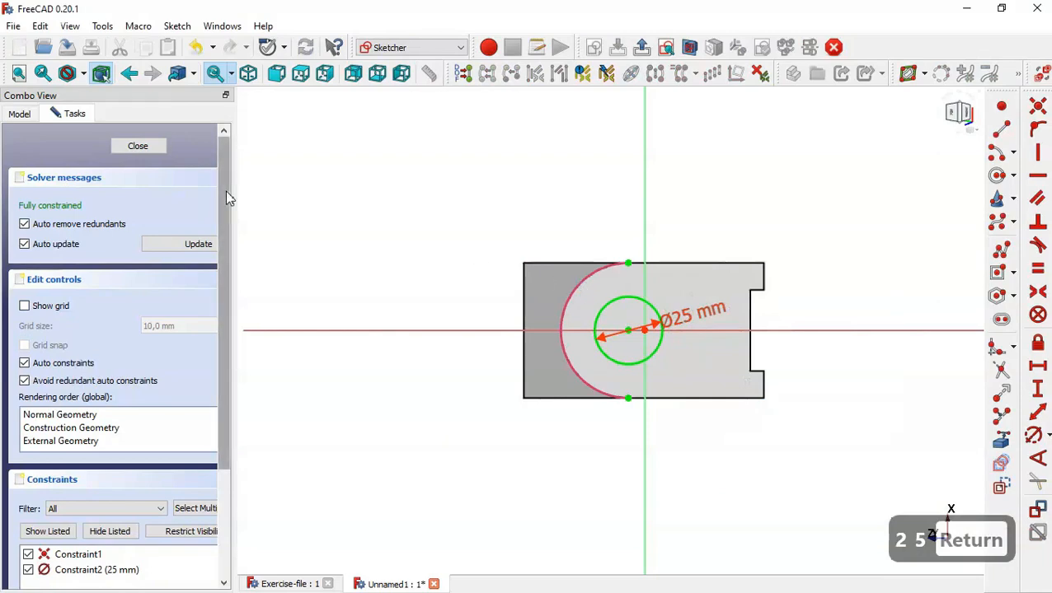
left_click(139, 146)
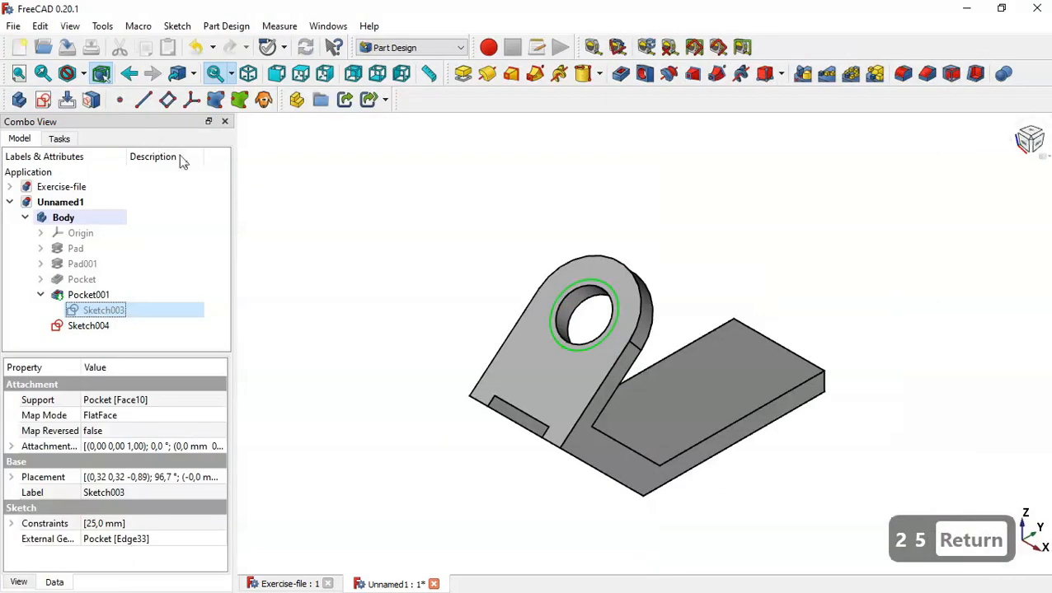
Step: Pocket the concentric circle in Sketch004 to a depth of 2.5 mm and inspect the counterbored hole
left_click(134, 328)
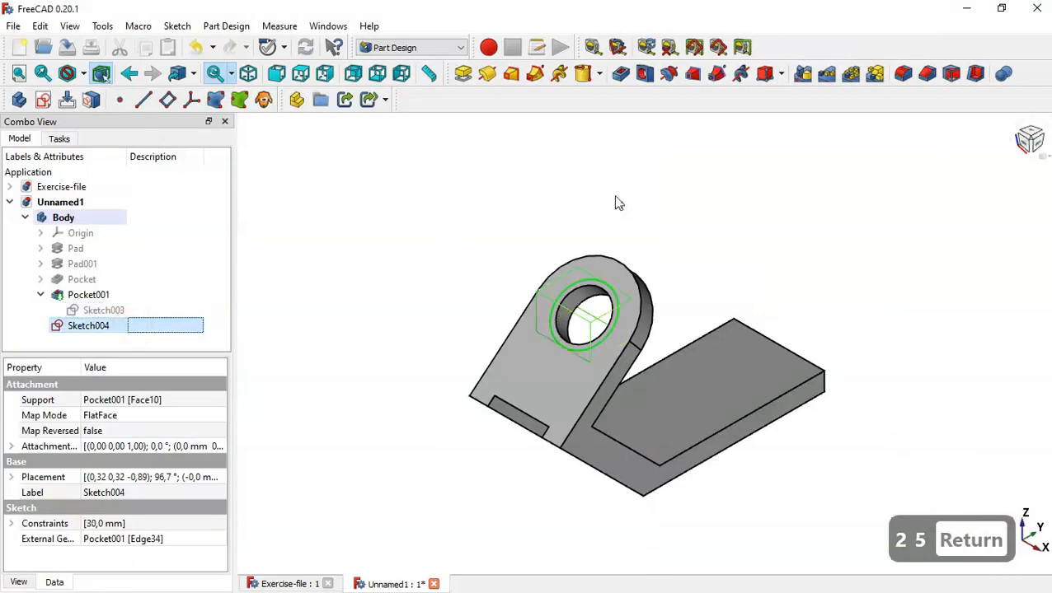
left_click(622, 75)
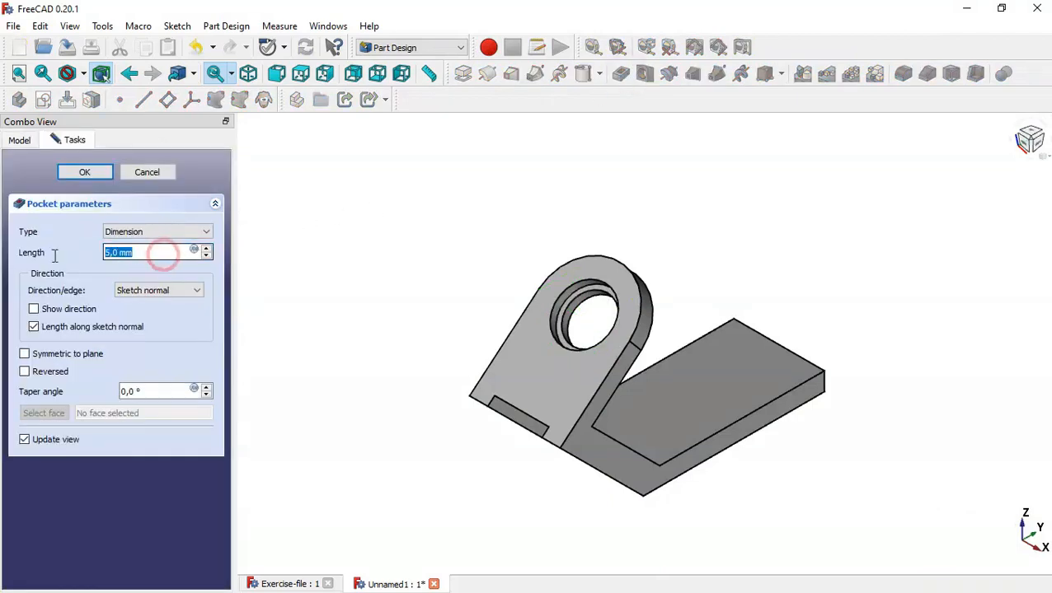
type("2.5")
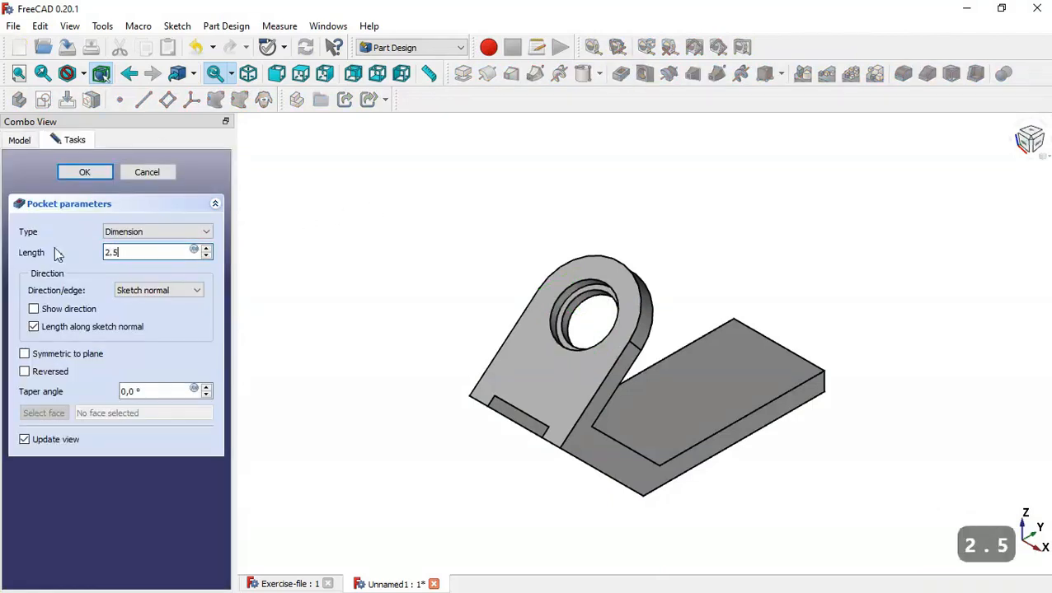
left_click(84, 171)
left_click_drag(384, 245, 349, 191)
left_click_drag(784, 336, 698, 307)
key("Home")
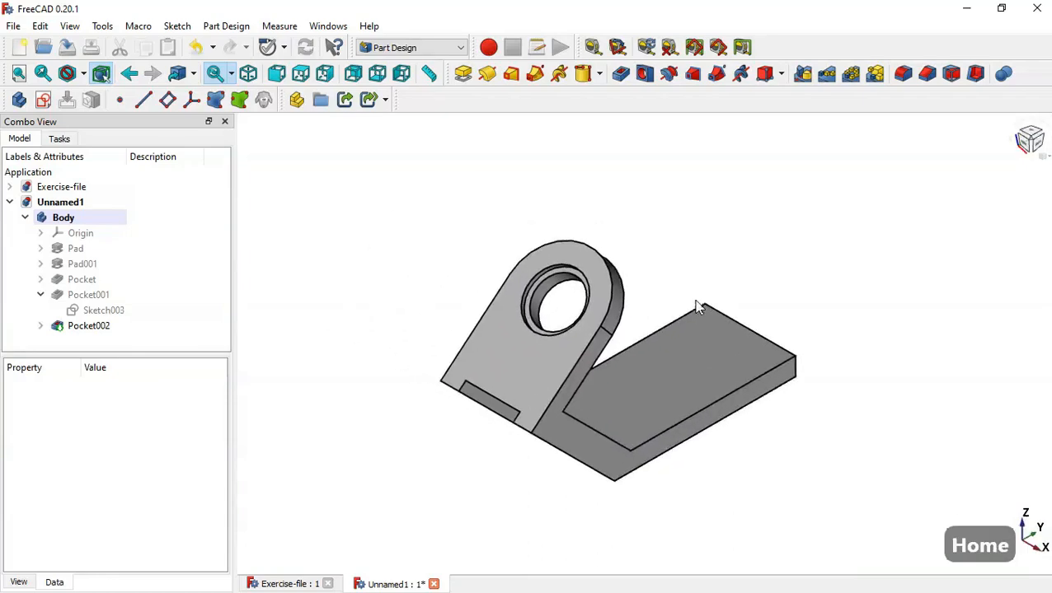
Step: After checking the rings and their base block in Exercise-file, create a sketch on the bracket's YZ plane and show the model in section
left_click(290, 584)
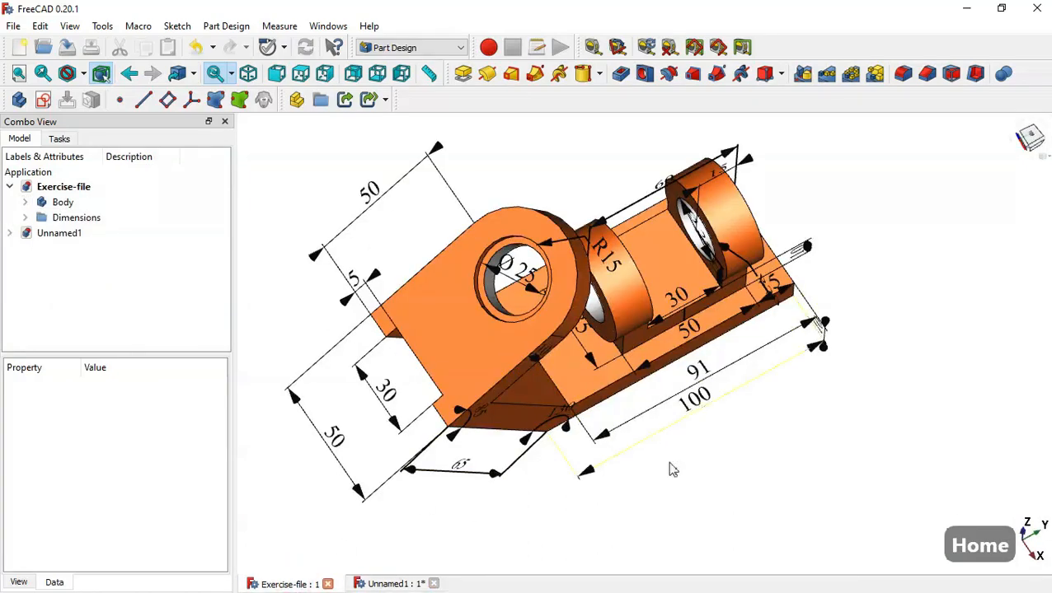
left_click_drag(669, 469, 656, 441)
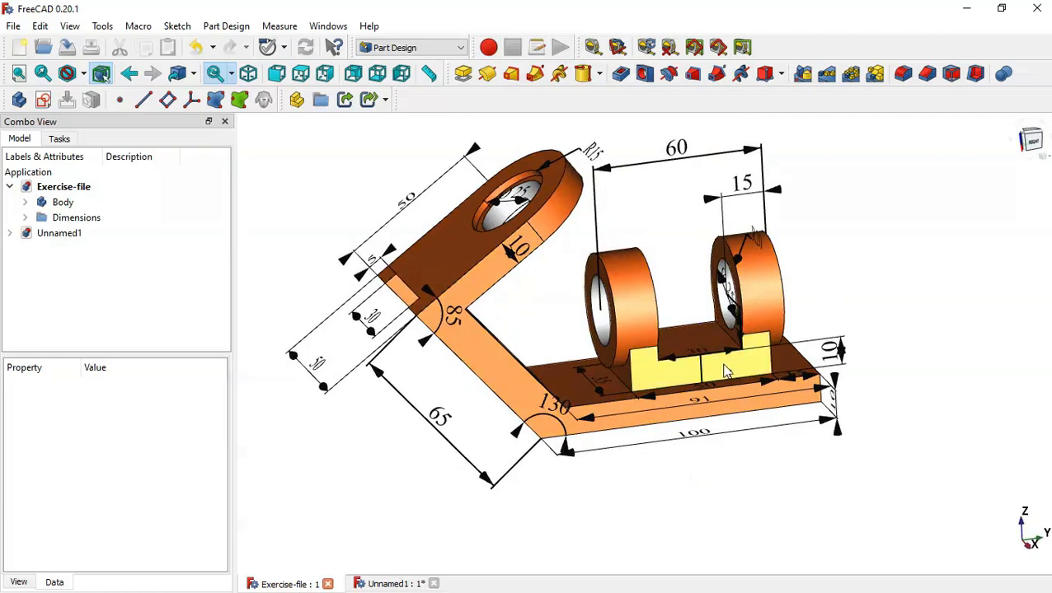
left_click_drag(723, 498, 775, 512)
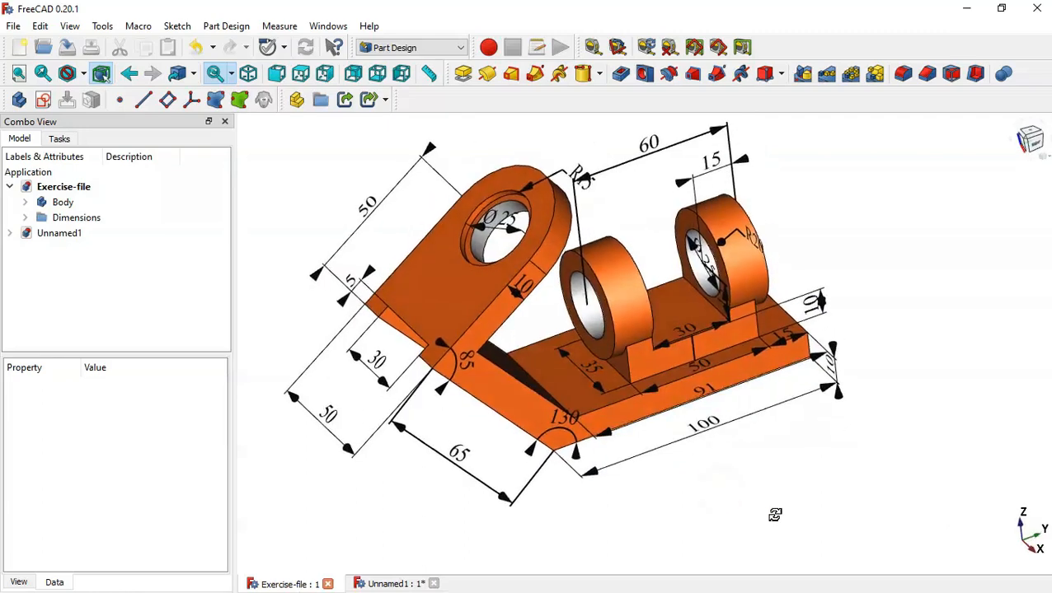
left_click(391, 584)
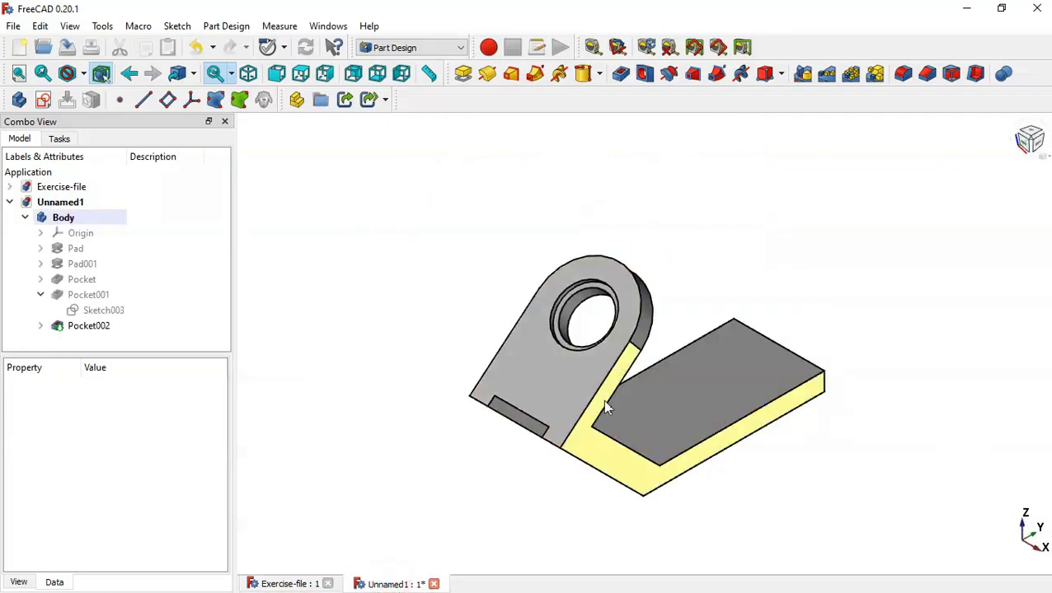
left_click(43, 100)
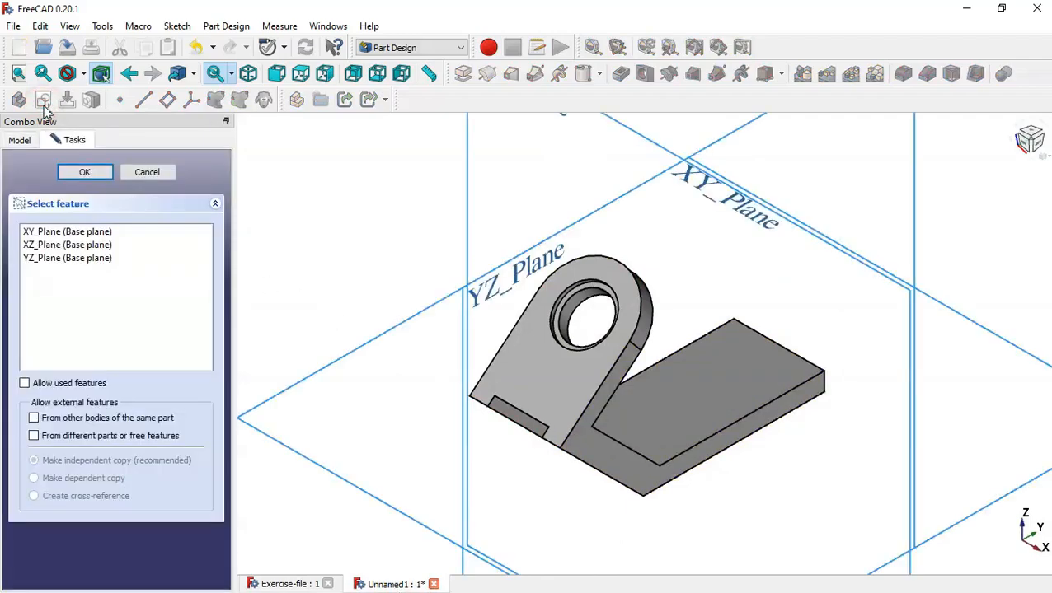
left_click(508, 277)
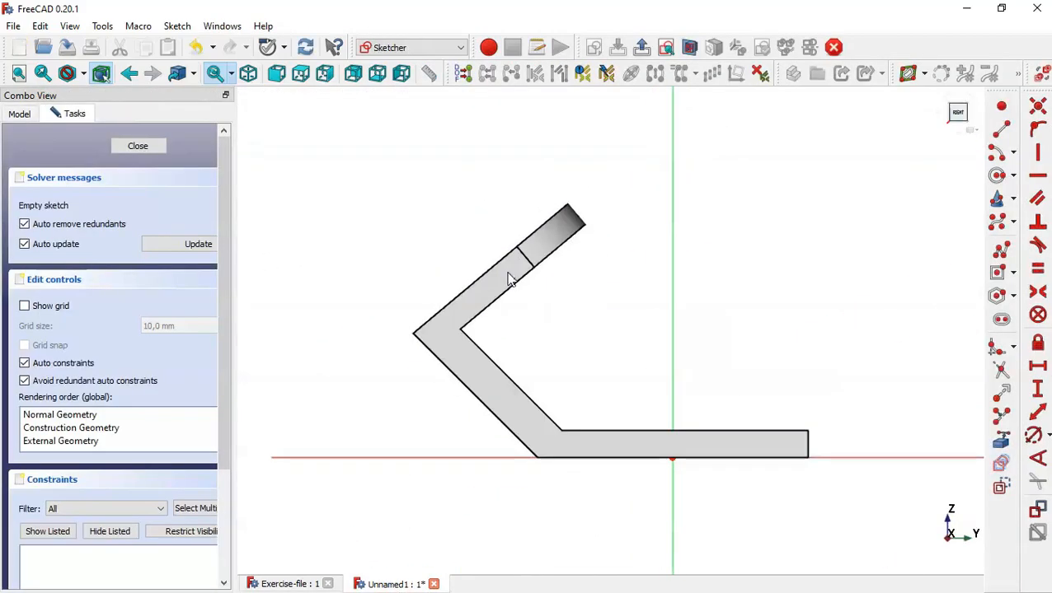
left_click(690, 49)
scroll(822, 445, "up", 3)
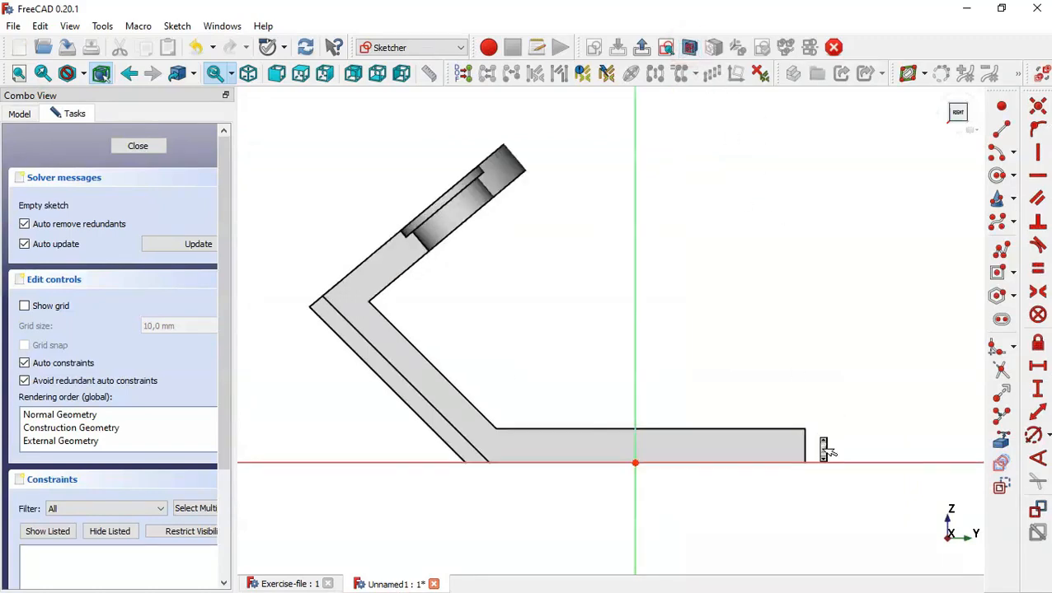
Step: Reference the base plate's top edge as external geometry and draw a rectangle about 53 by 28 mm standing on it
left_click(999, 441)
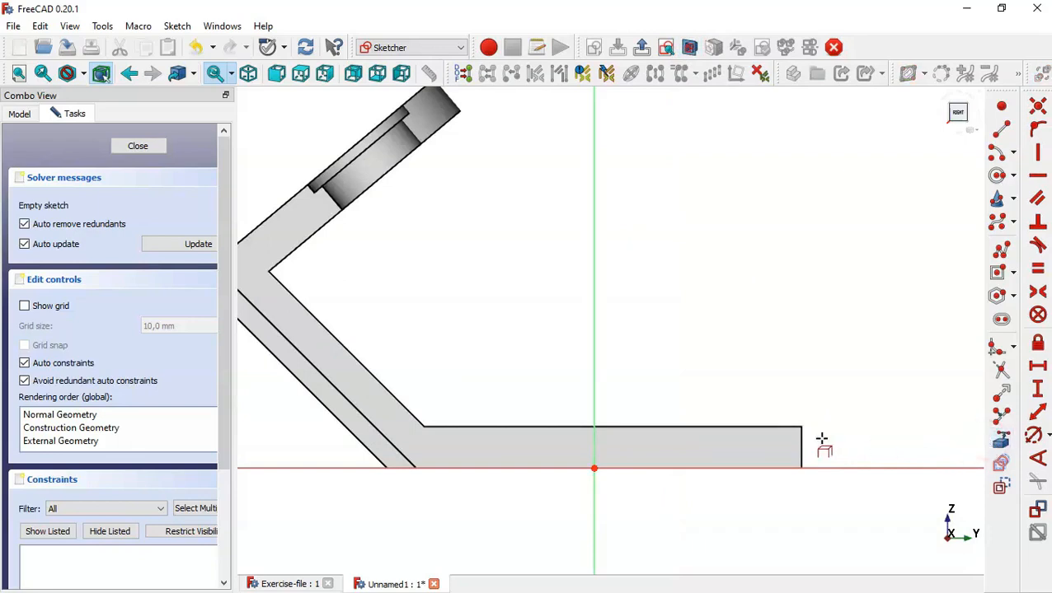
left_click(765, 426)
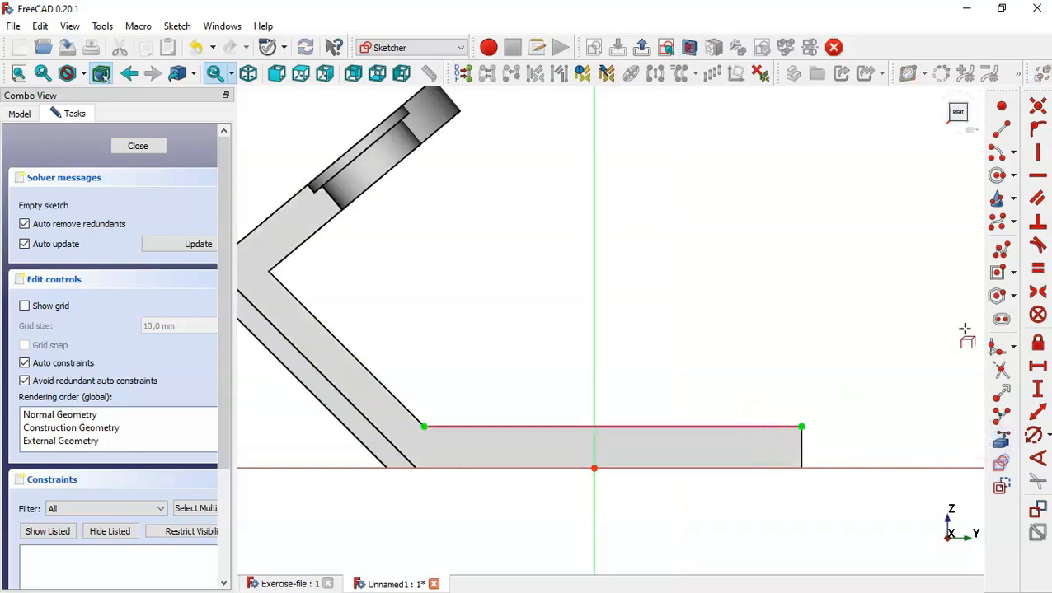
left_click(1013, 273)
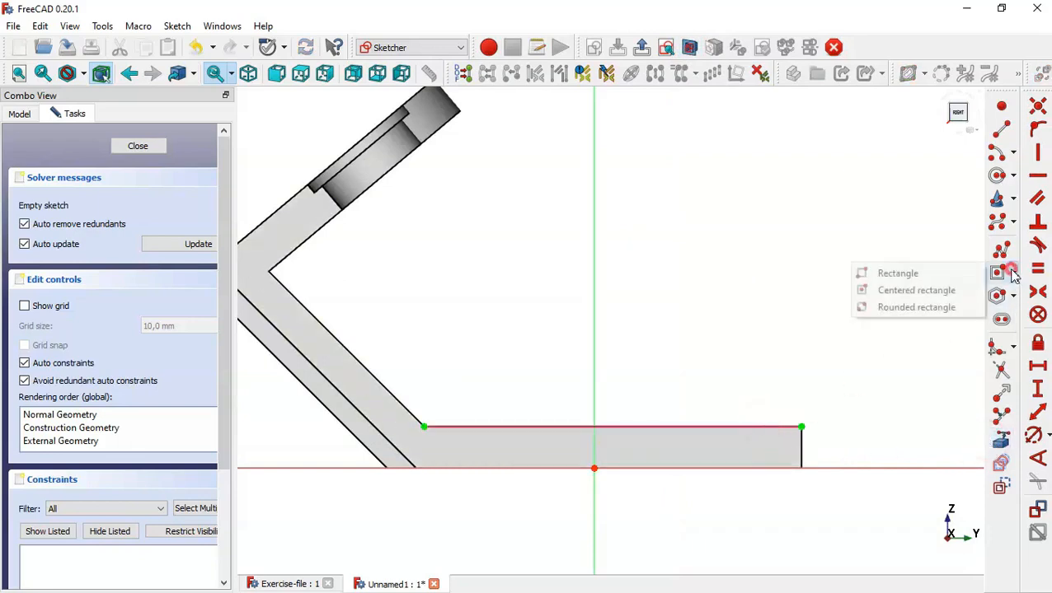
left_click(898, 276)
left_click(509, 424)
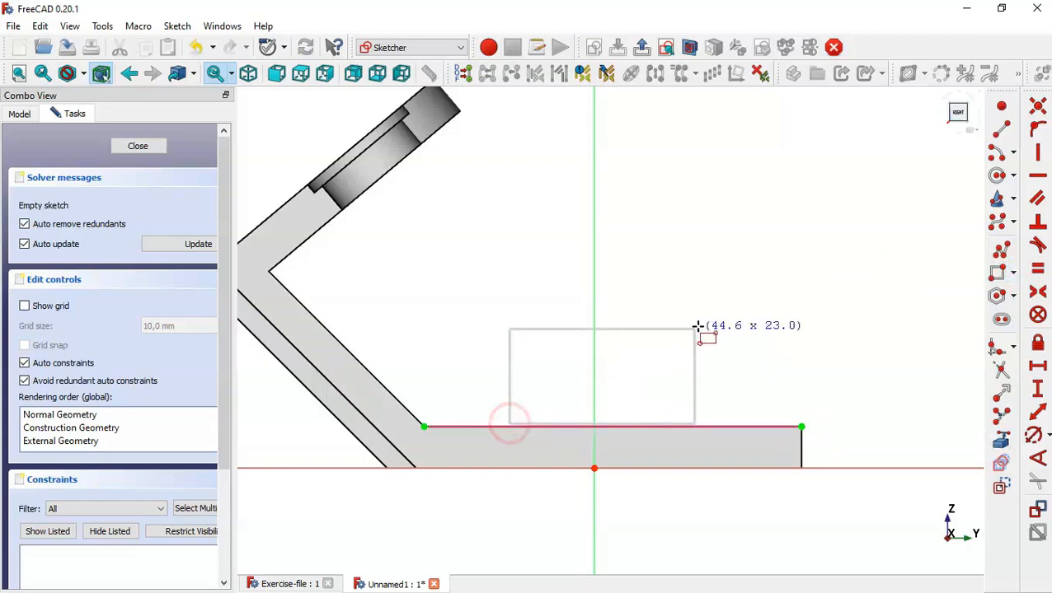
left_click(729, 309)
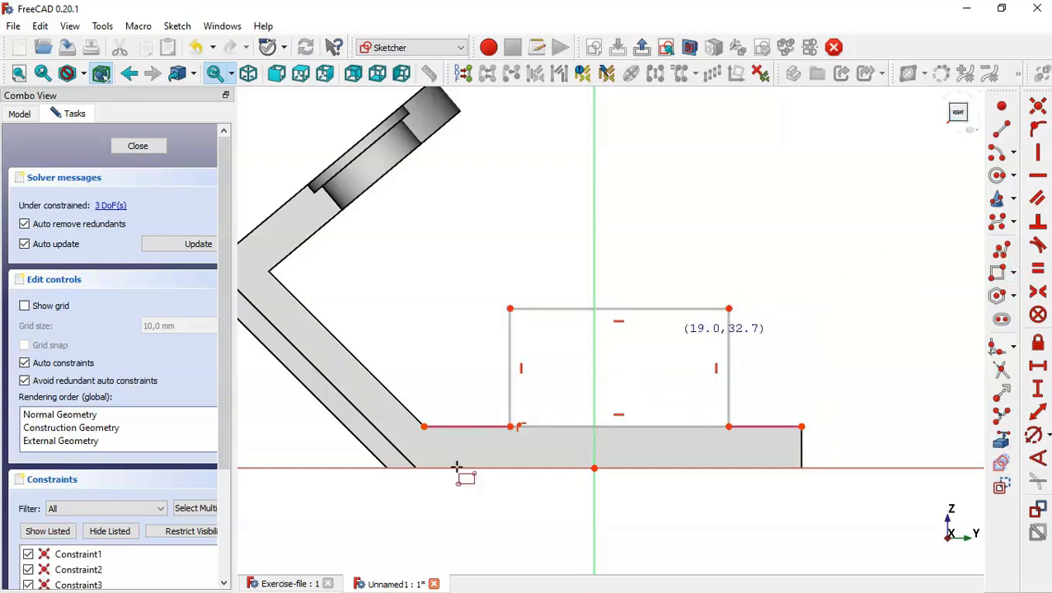
Step: After checking the ring block's dimensions in Exercise-file, set the rectangle's horizontal length to 50 mm
left_click(288, 585)
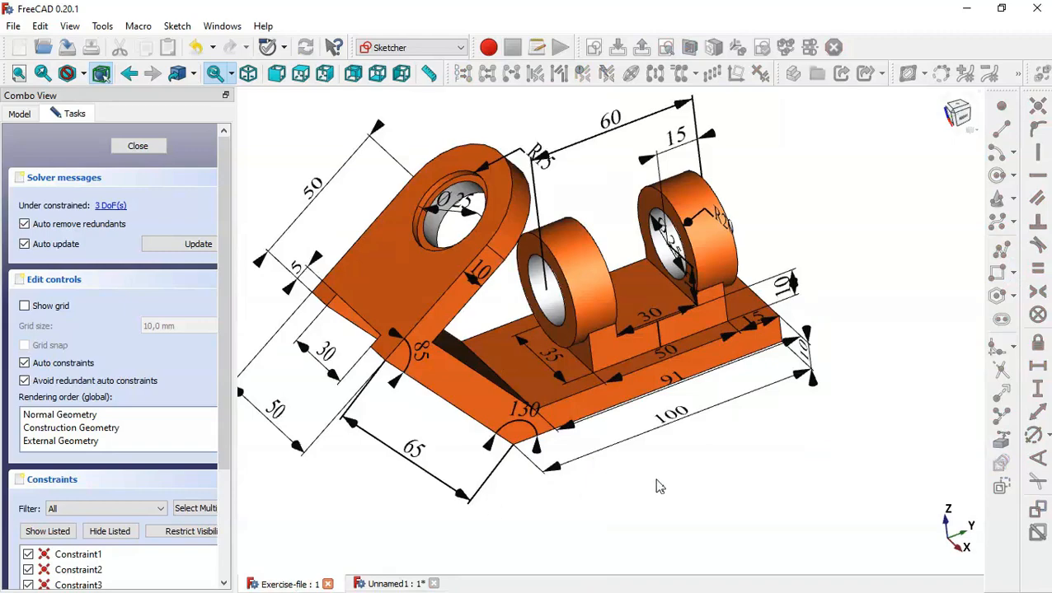
scroll(641, 389, "up", 3)
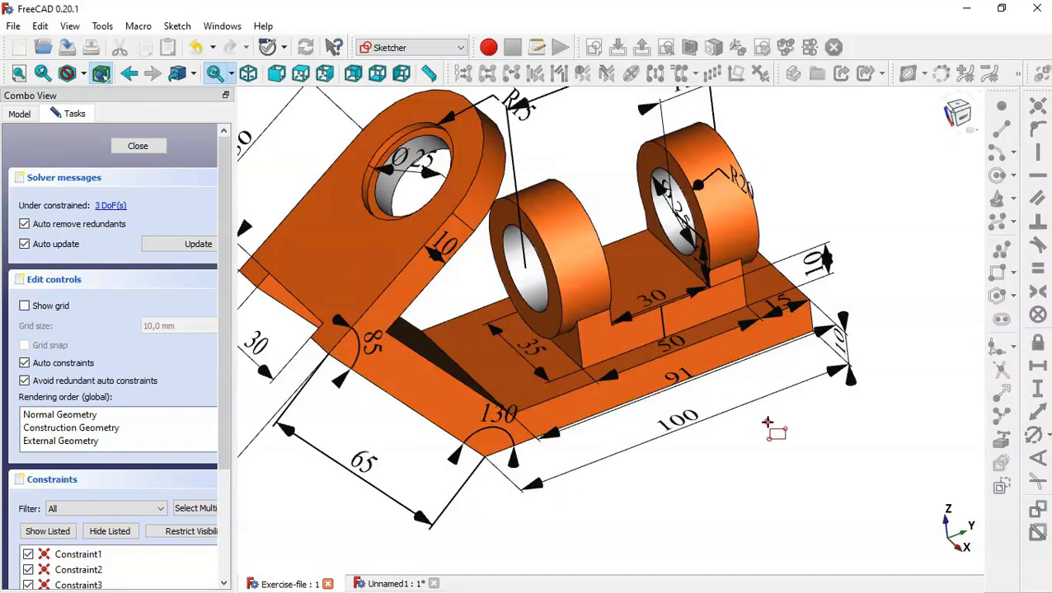
middle_click_drag(766, 423, 821, 403)
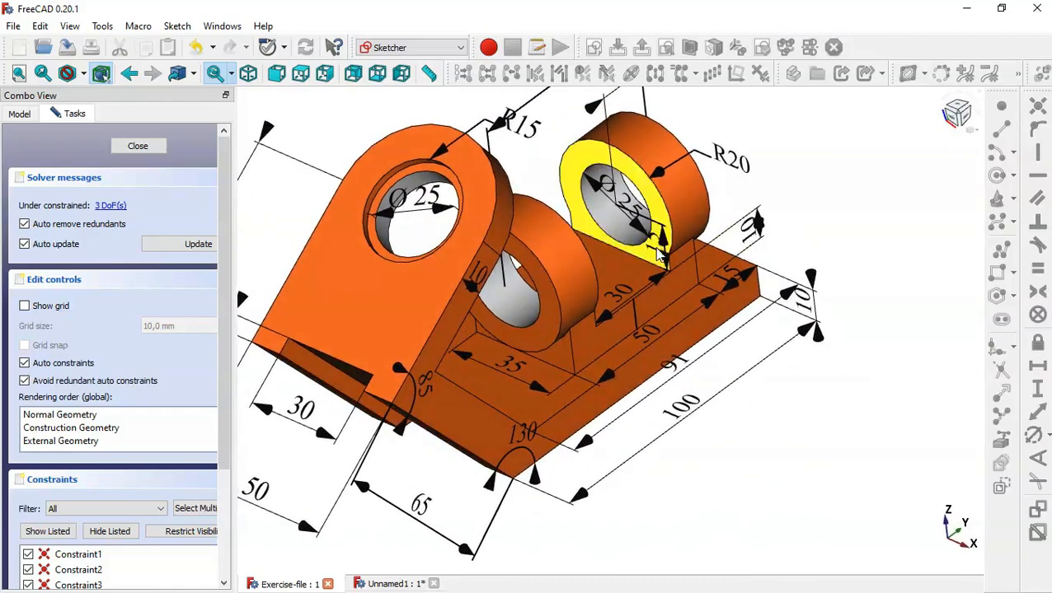
middle_click_drag(736, 402, 732, 430)
left_click(394, 583)
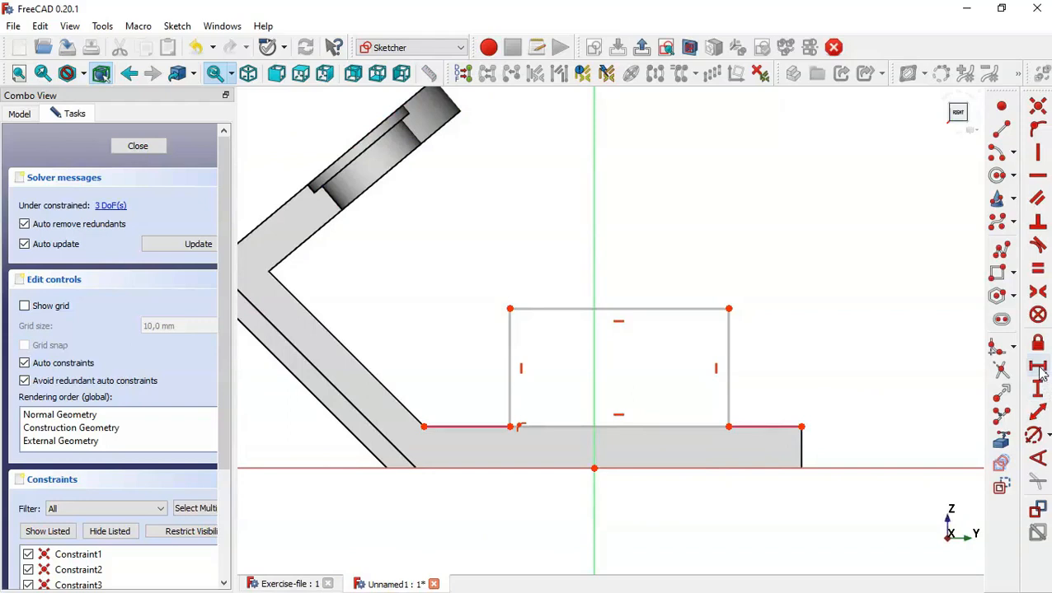
left_click(1039, 369)
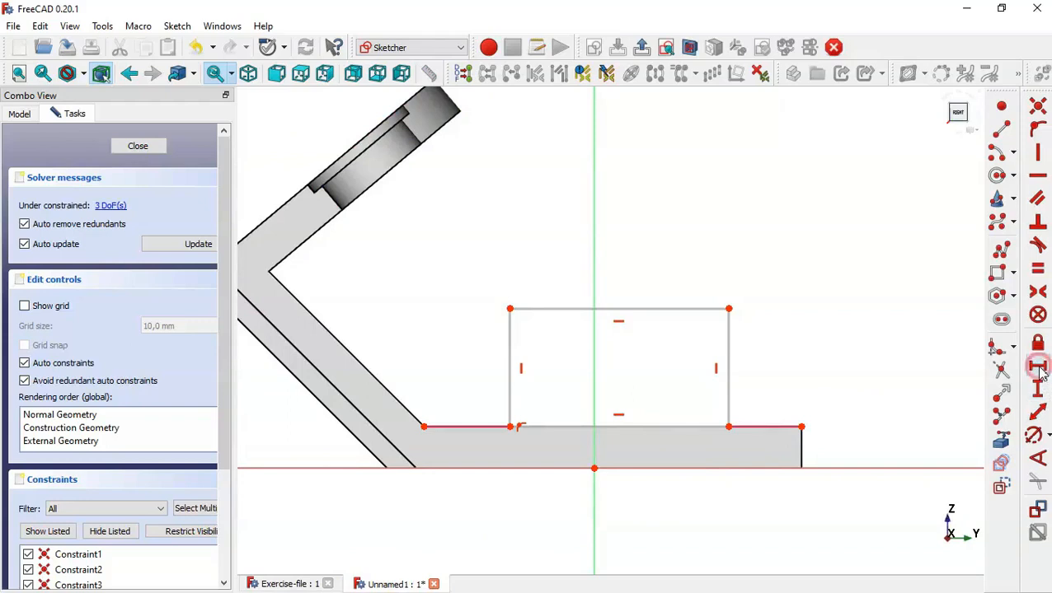
left_click(661, 427)
type("5")
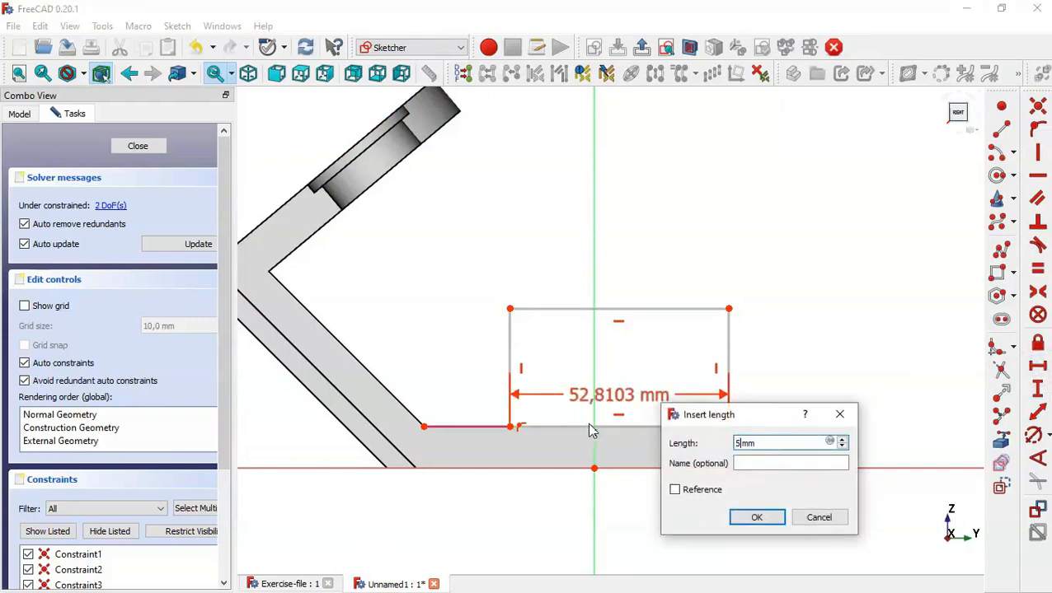
type("0")
key("Return")
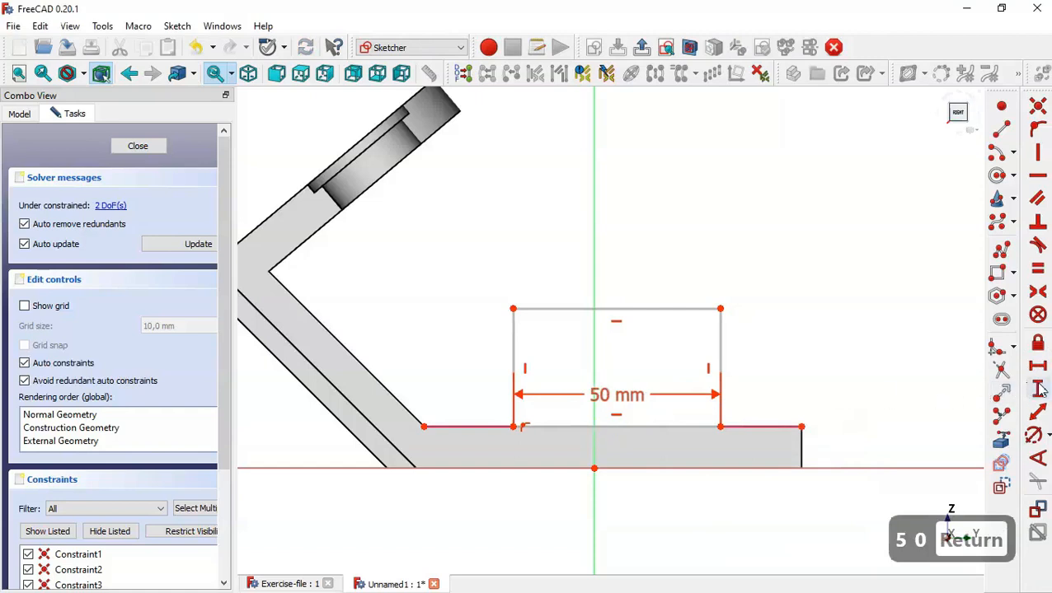
Step: Set the rectangle's height to 25 mm
left_click(1039, 390)
left_click(717, 355)
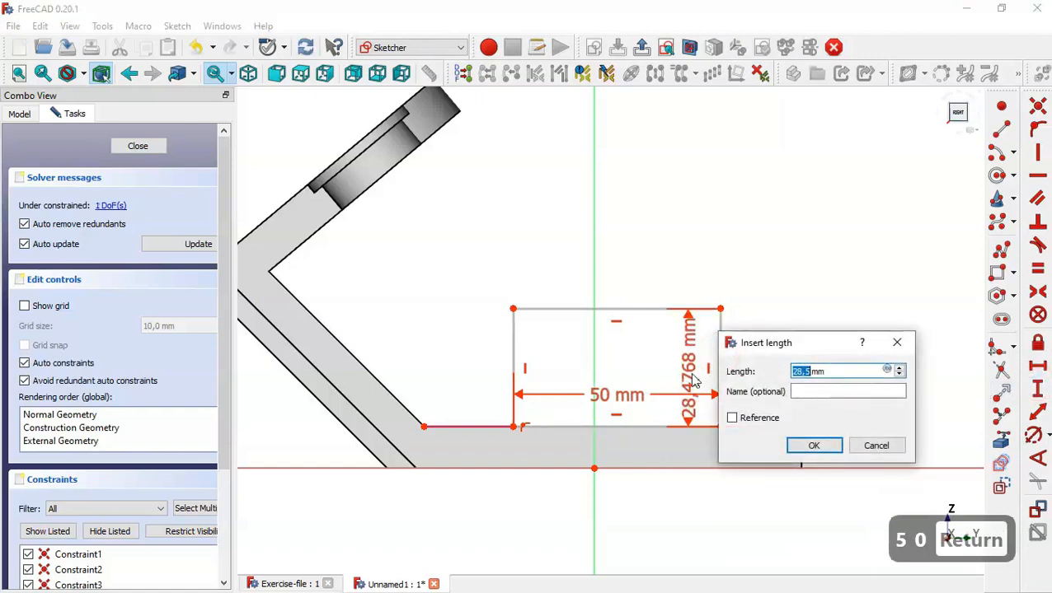
type("25")
key("Return")
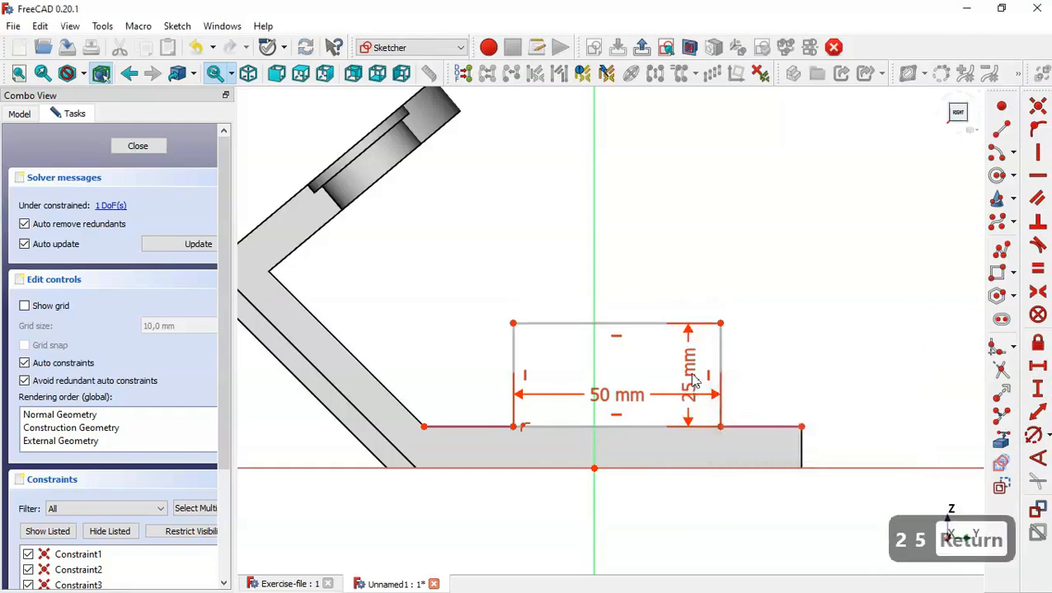
Step: After checking its offset in Exercise-file, place the rectangle 15 mm from the plate's free end and close the sketch
left_click(280, 585)
middle_click_drag(824, 417, 786, 437)
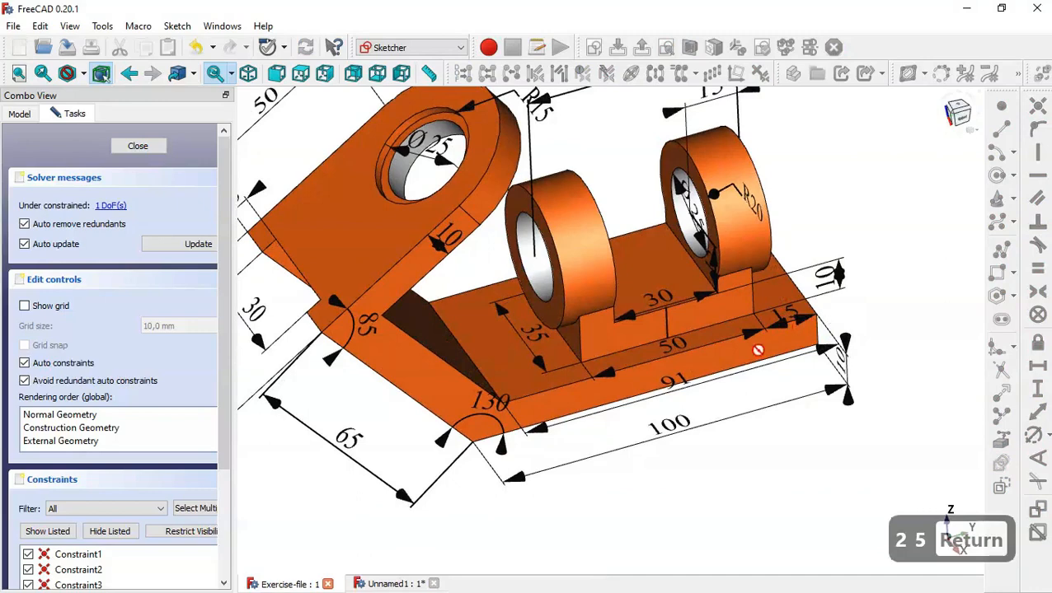
left_click(369, 584)
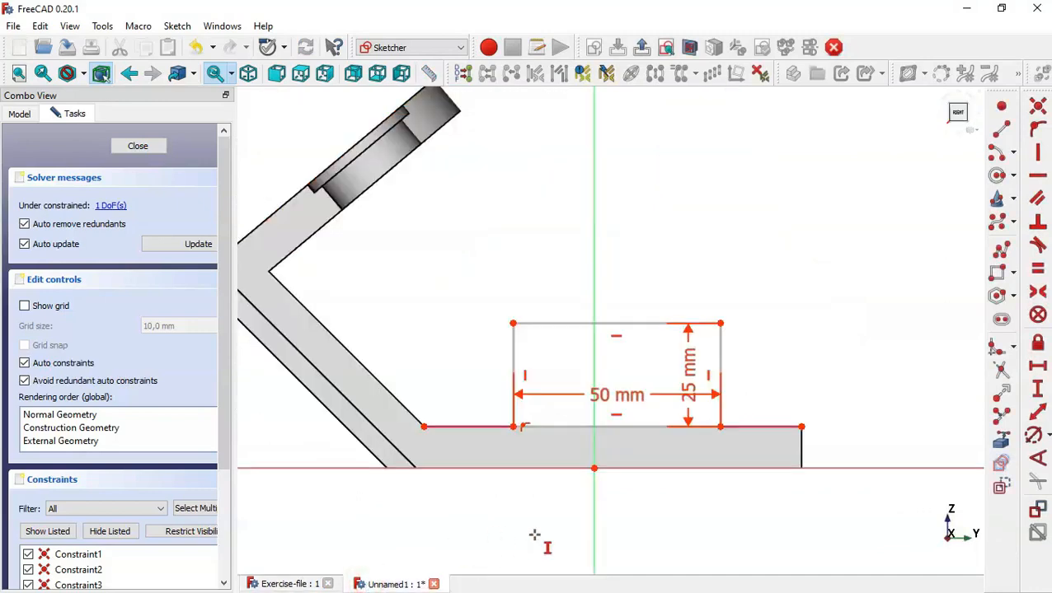
left_click(1040, 369)
left_click(722, 427)
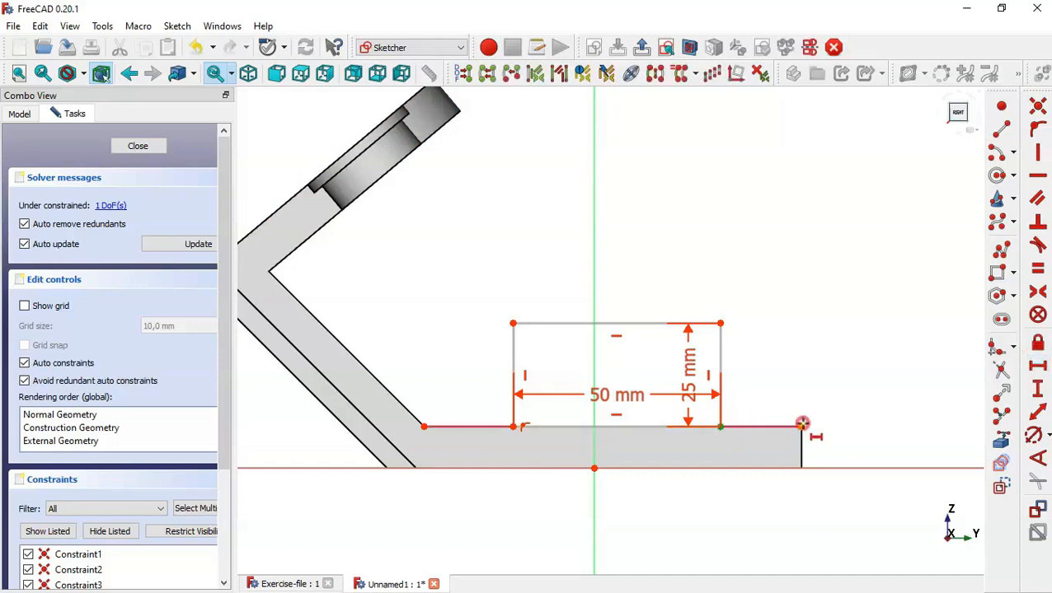
left_click(802, 424)
type("15")
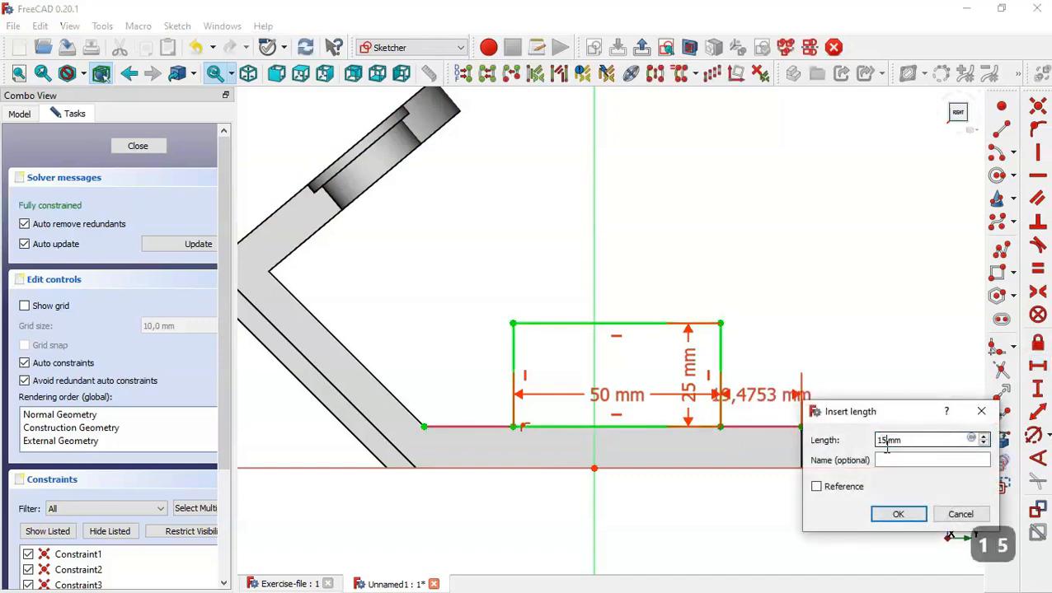
key("Return")
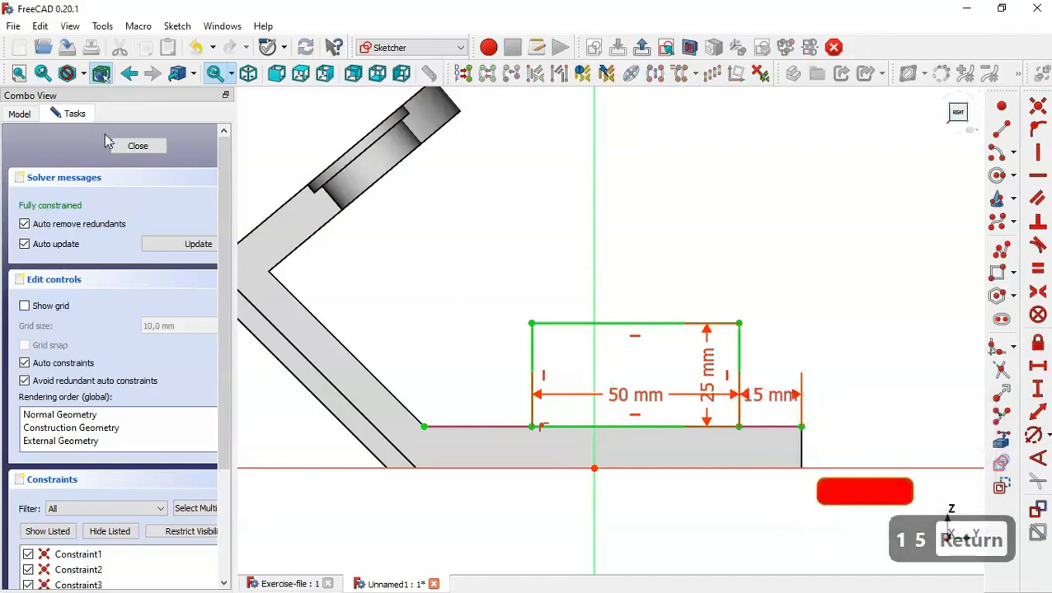
left_click(132, 146)
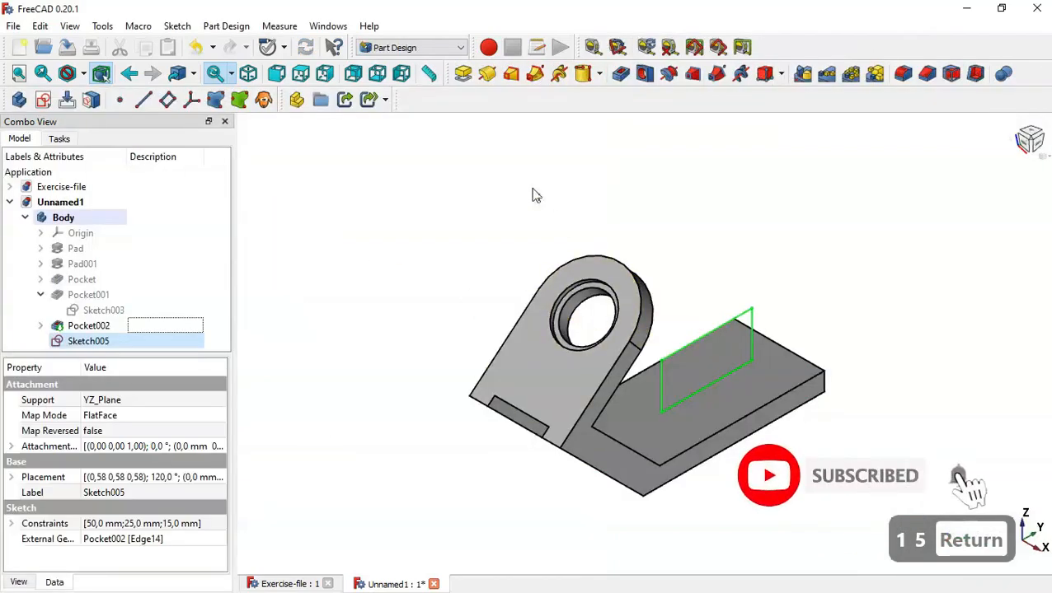
Step: Pad the rectangle symmetrically to the sketch plane with a length of 35 mm, checking the block's width in Exercise-file
left_click(462, 75)
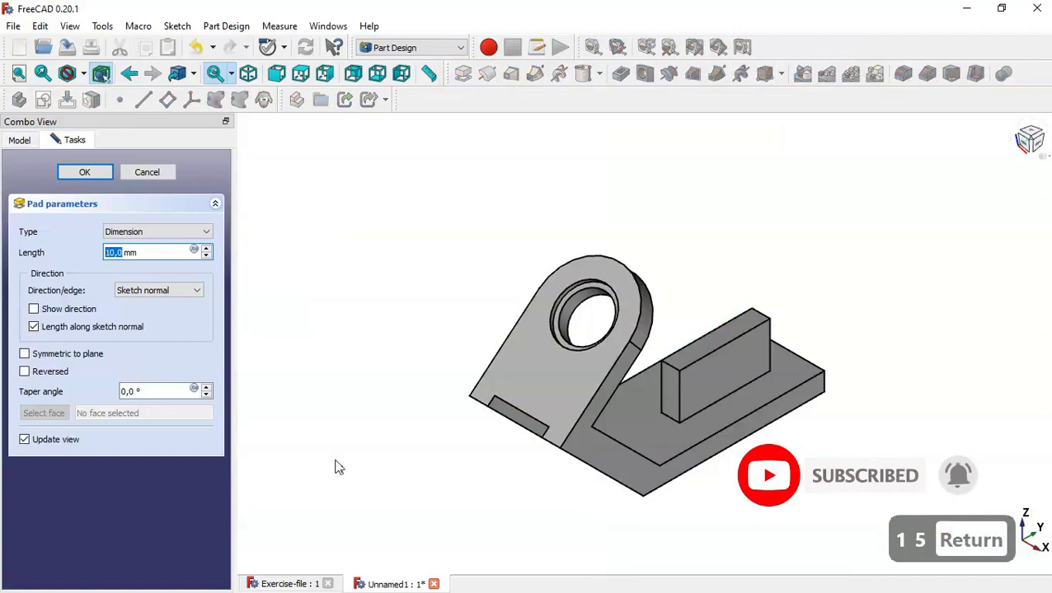
left_click(64, 354)
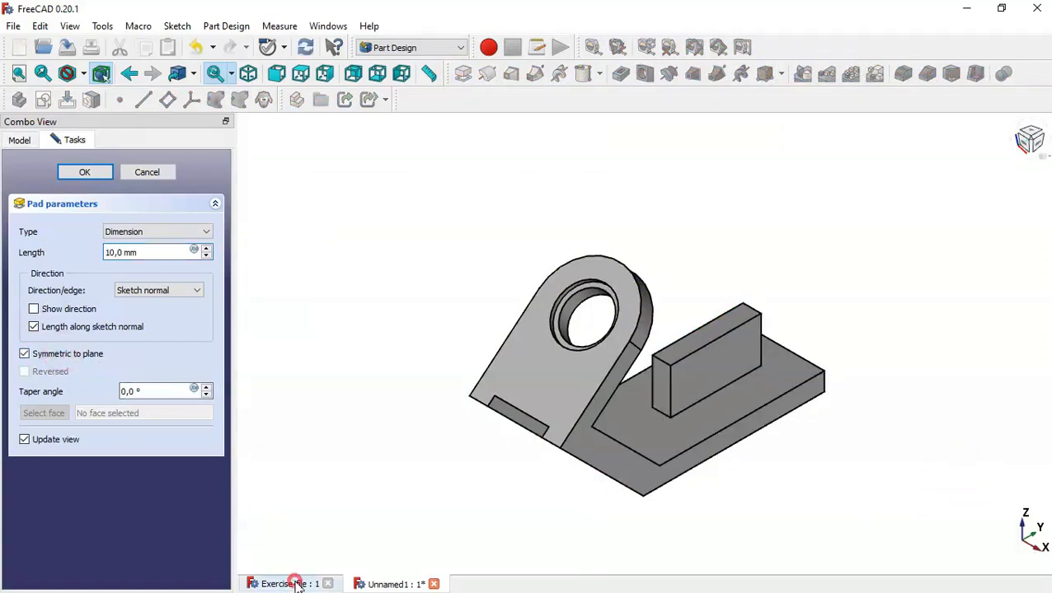
left_click(295, 583)
middle_click_drag(681, 478, 715, 484)
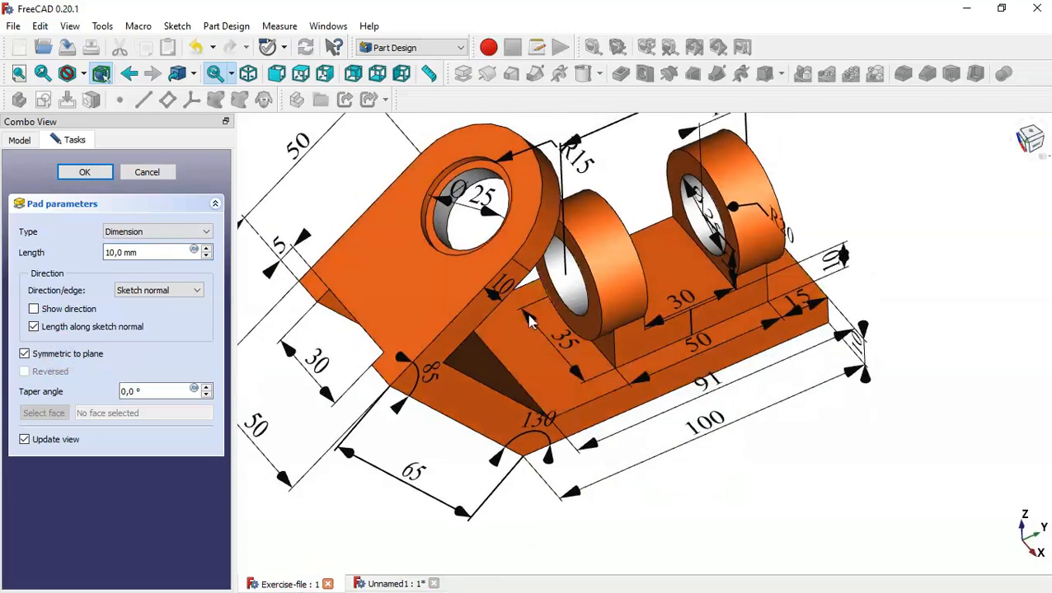
left_click(410, 577)
left_click_drag(168, 253, 80, 252)
type("35")
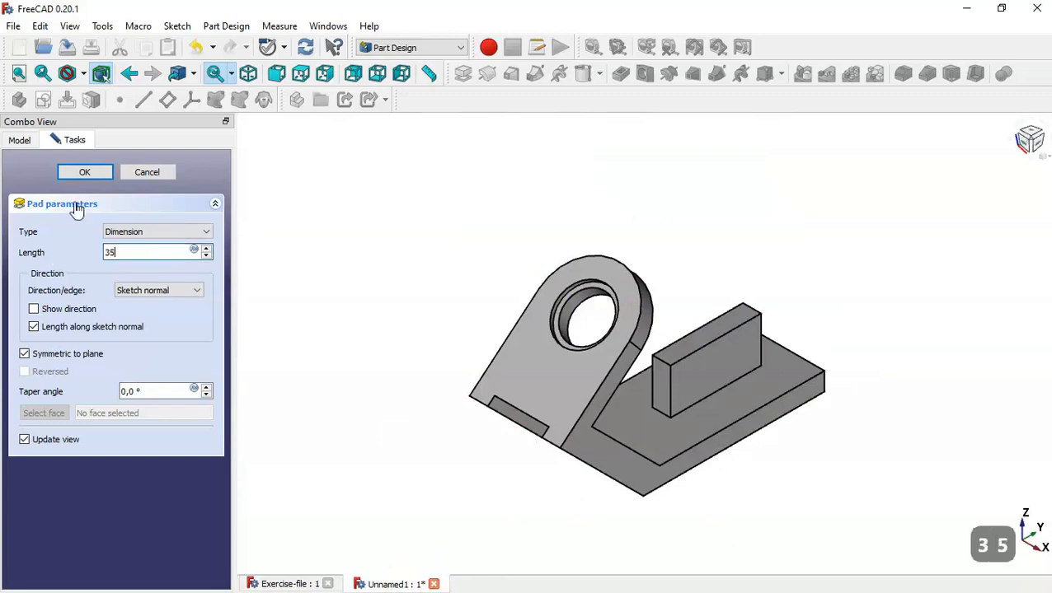
left_click(85, 174)
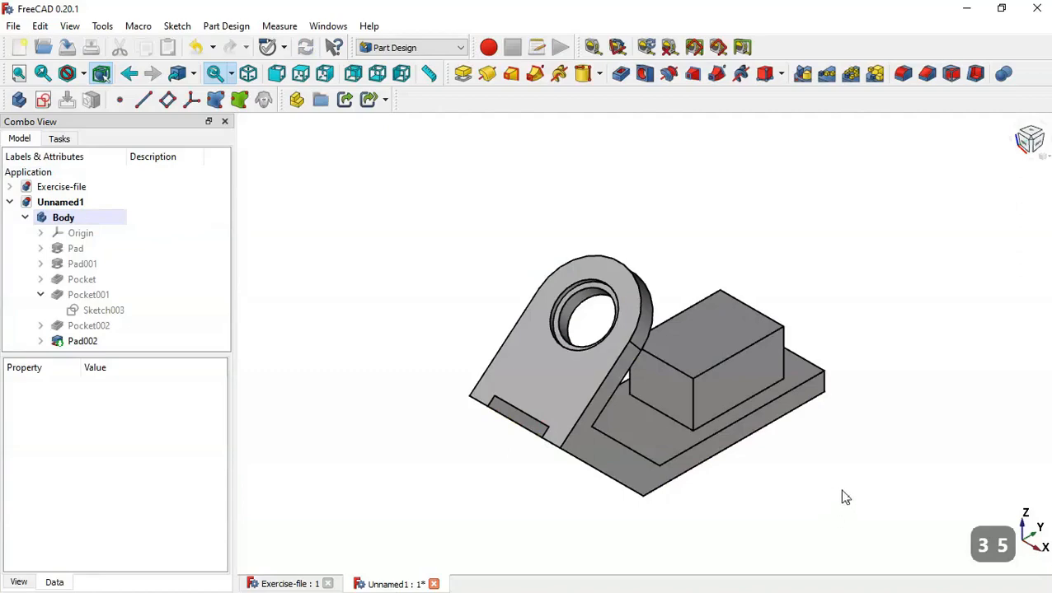
Step: Create a sketch on the block's end face nearest the arm and show the model in section
middle_click_drag(842, 492, 694, 388)
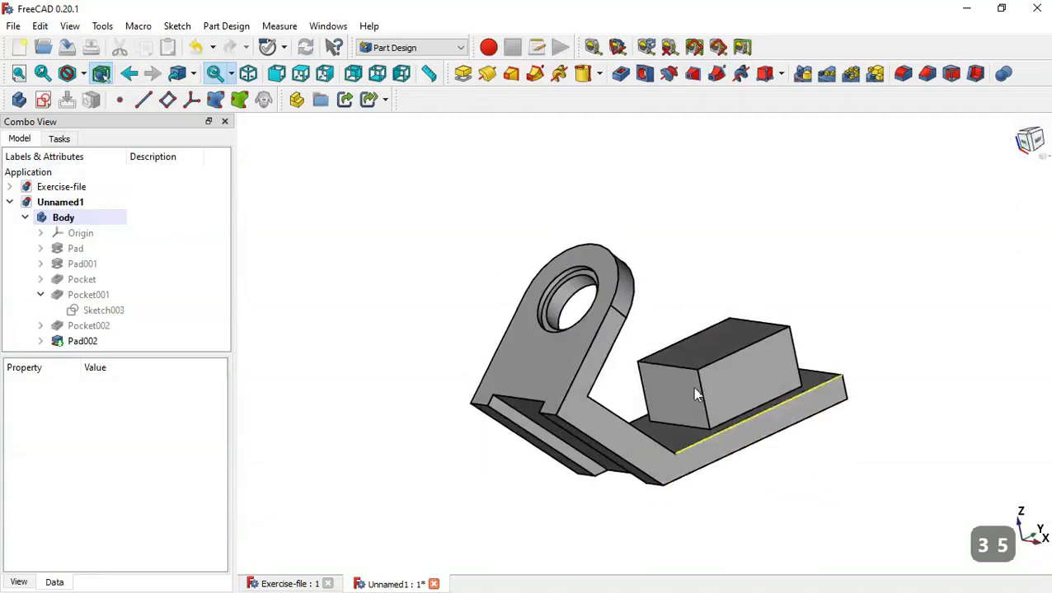
left_click(686, 379)
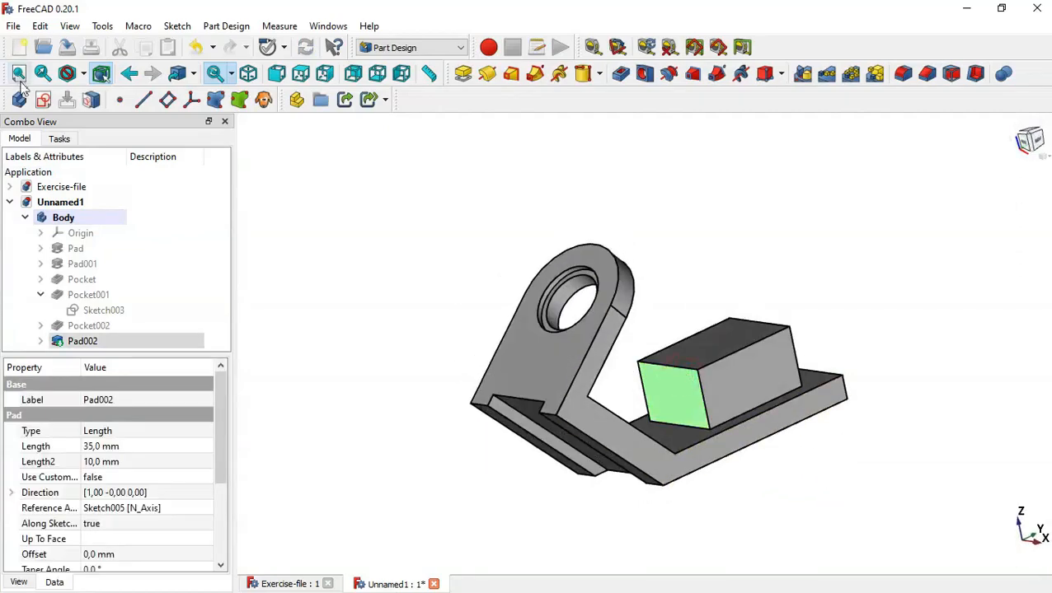
left_click(43, 101)
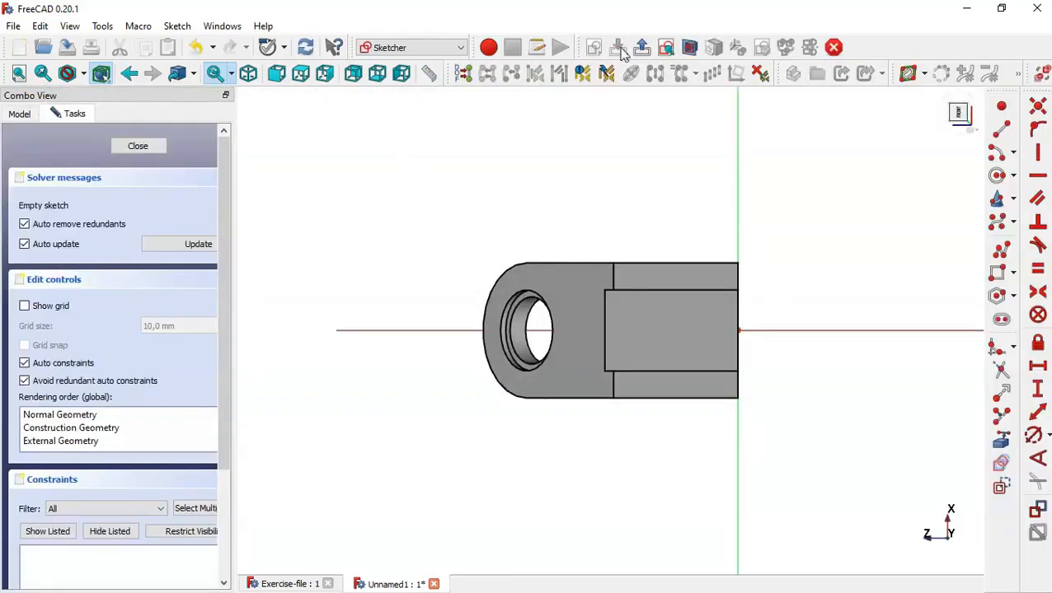
left_click(691, 49)
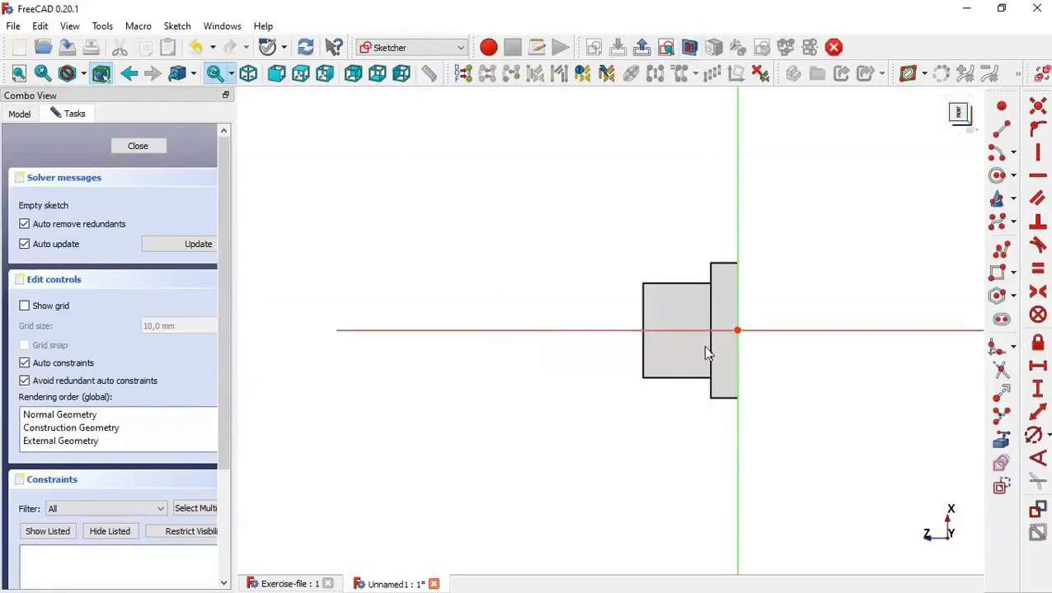
scroll(705, 355, "up", 2)
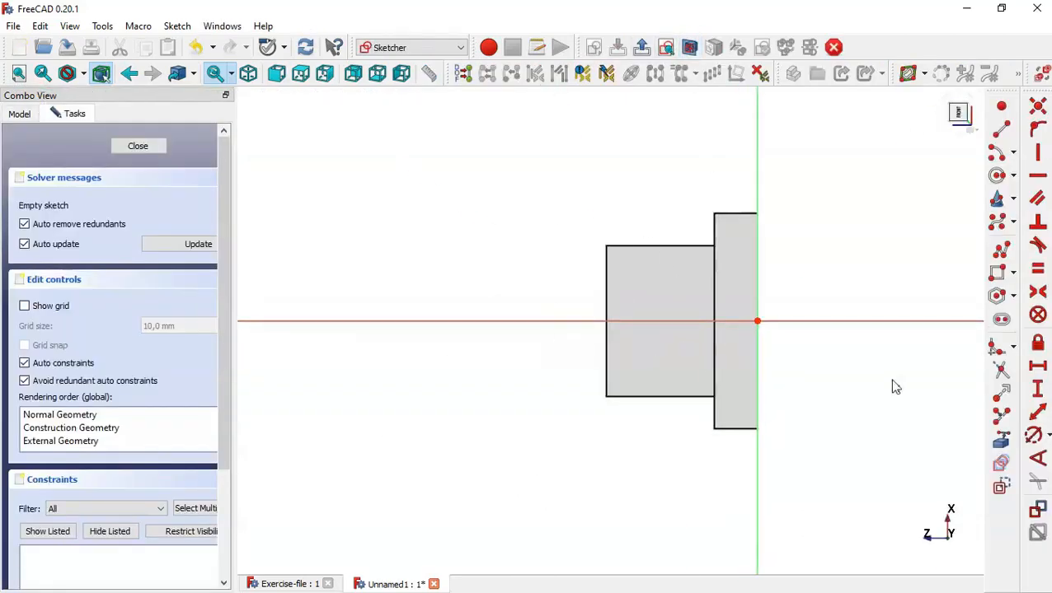
Step: Reference the block's top edge as external geometry and draw a circle centred on the horizontal axis, about 55 mm from the origin
left_click(1005, 446)
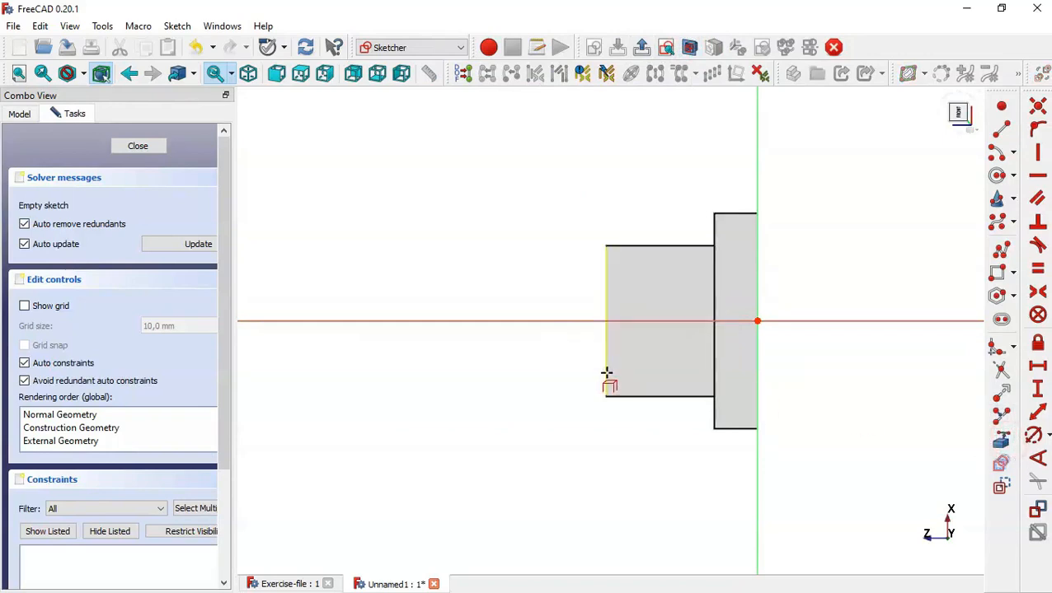
left_click(606, 373)
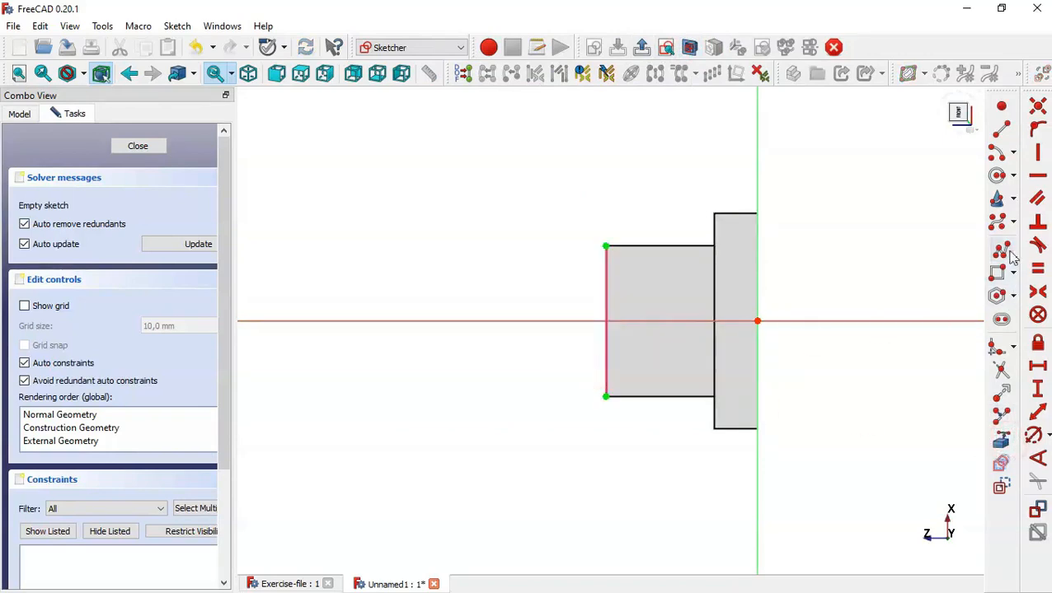
left_click(993, 177)
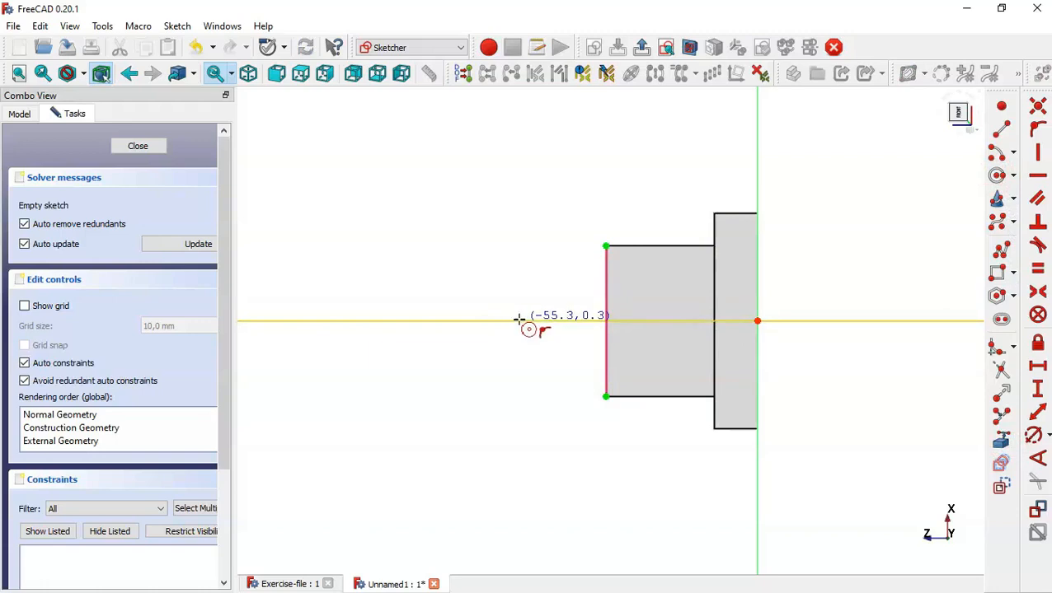
left_click(519, 320)
left_click(650, 416)
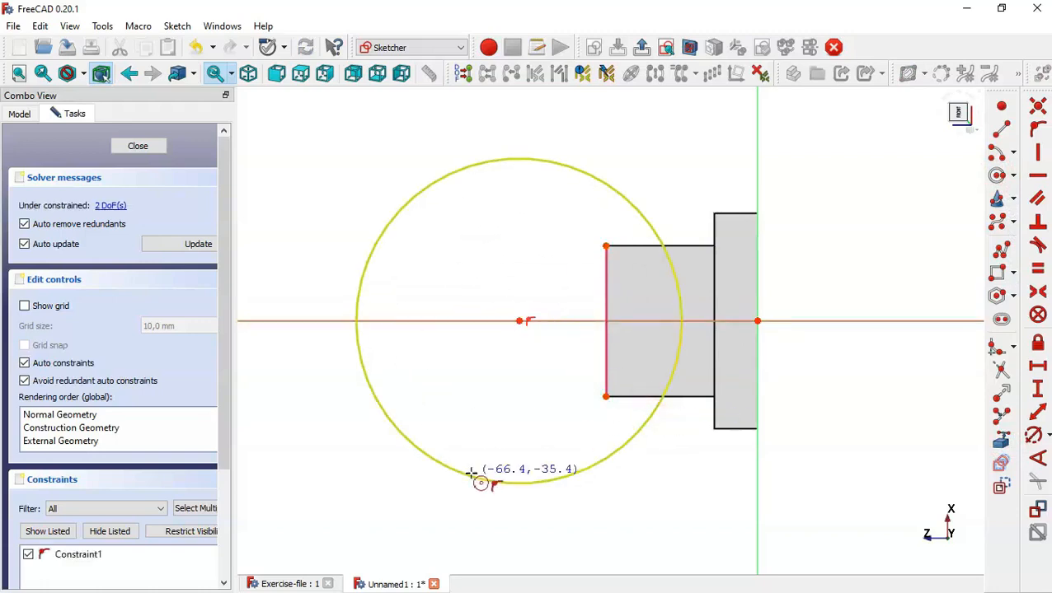
key("Escape")
Step: Check the ring's outer radius in Exercise-file, and constrain the sketched circle's diameter to 40 mm
left_click(281, 584)
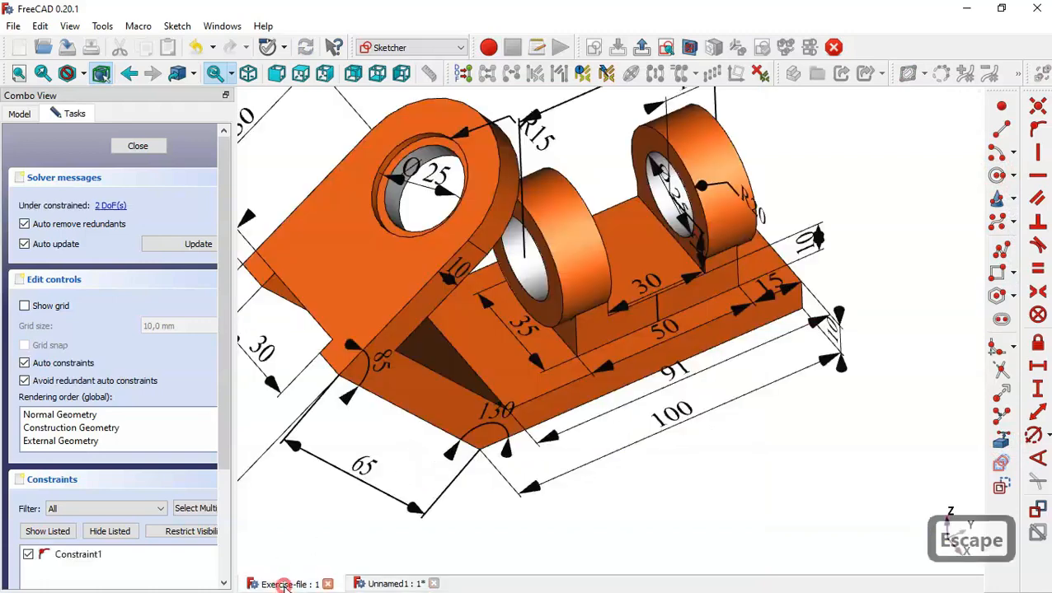
middle_click_drag(601, 521, 630, 456)
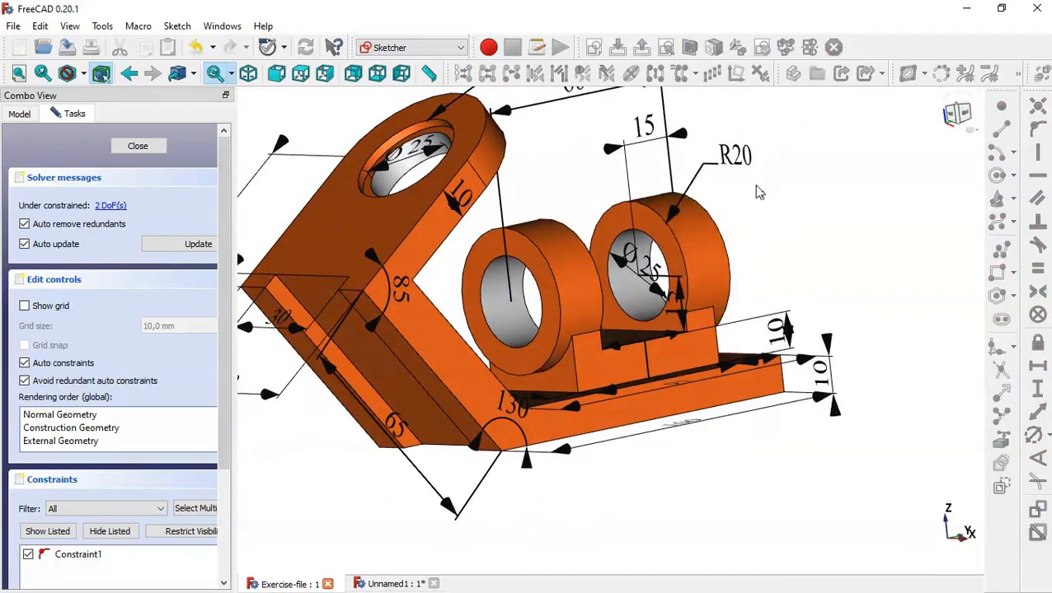
middle_click_drag(812, 244, 714, 357)
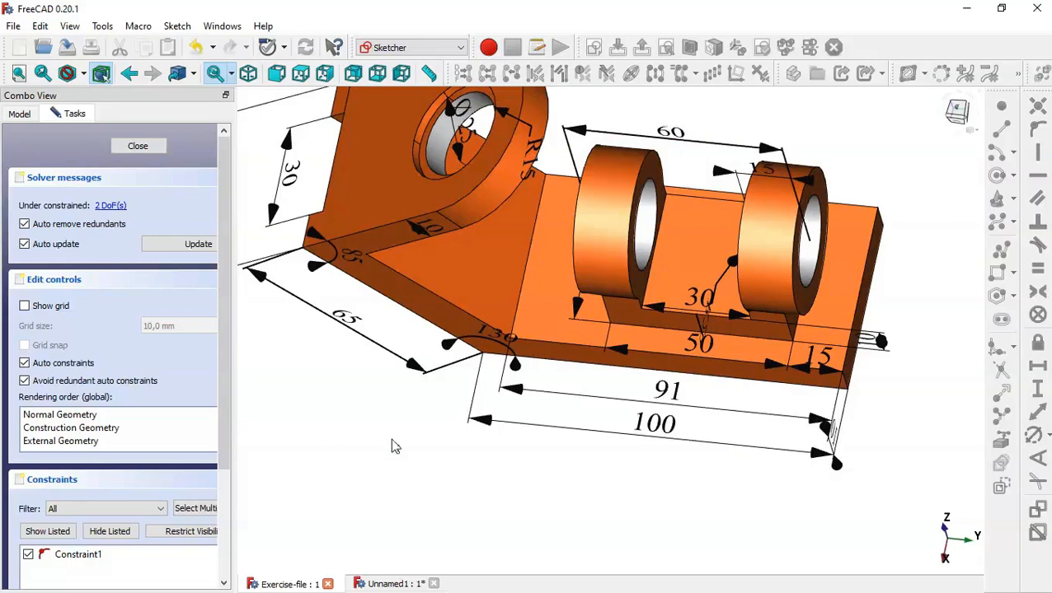
middle_click_drag(392, 441, 441, 389)
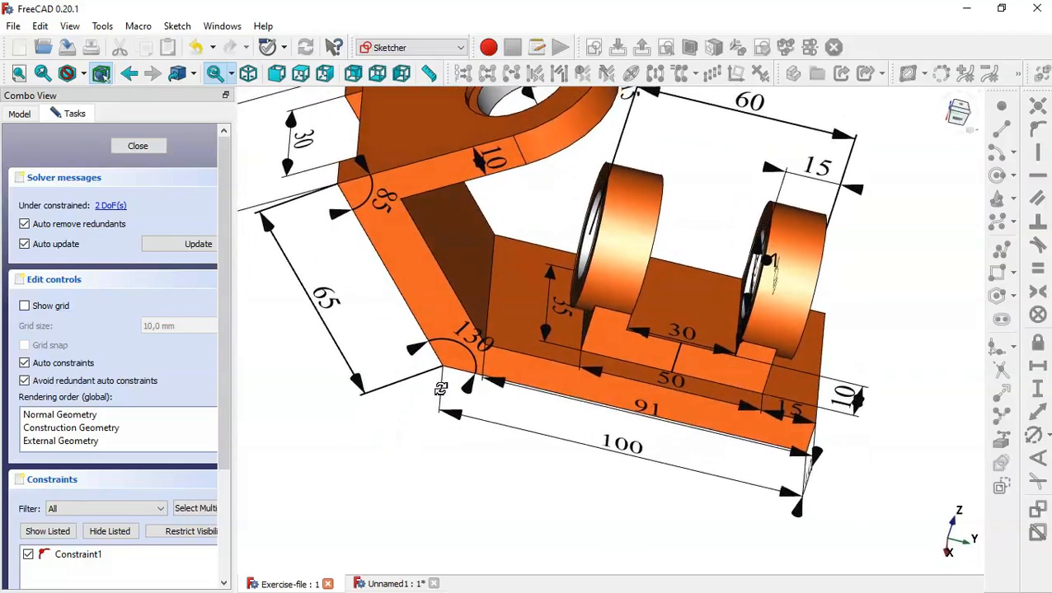
left_click(388, 585)
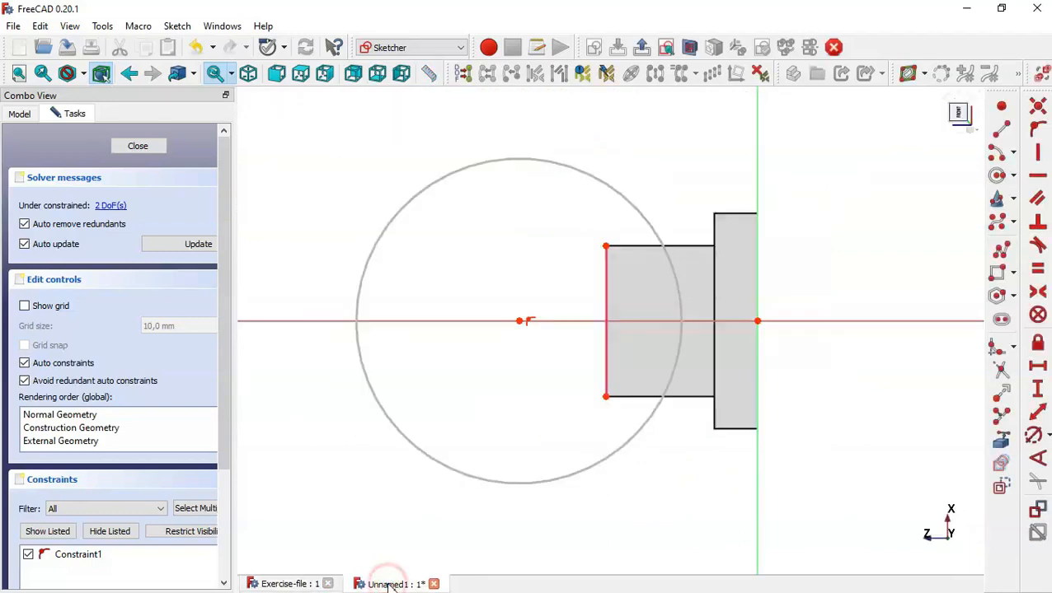
left_click(1032, 434)
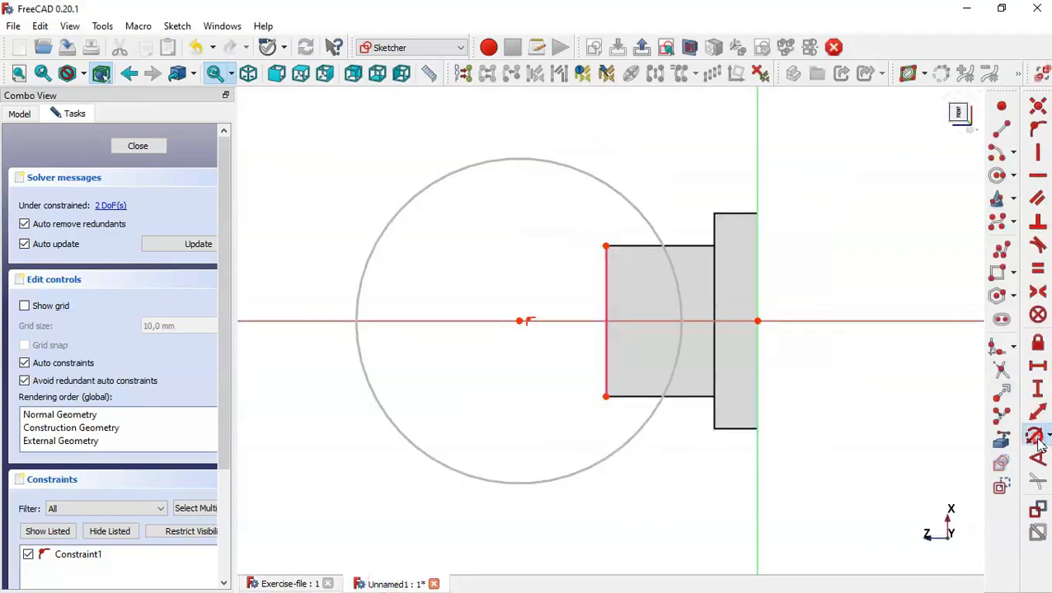
left_click(647, 418)
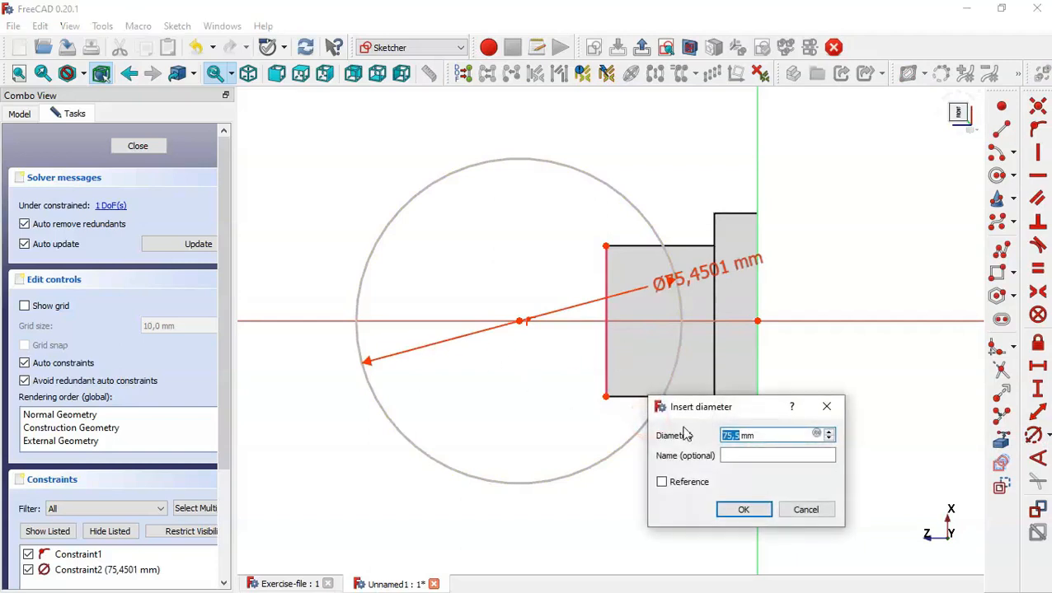
type("40")
key("Return")
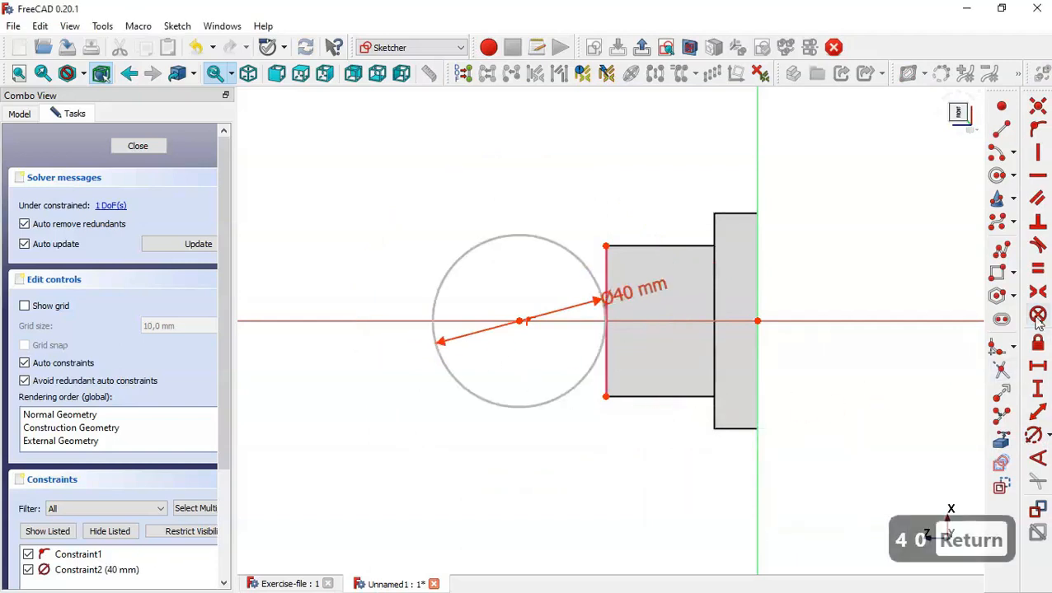
Step: Align the circle's centre vertically with an endpoint of the referenced block edge and close the sketch
left_click(1038, 154)
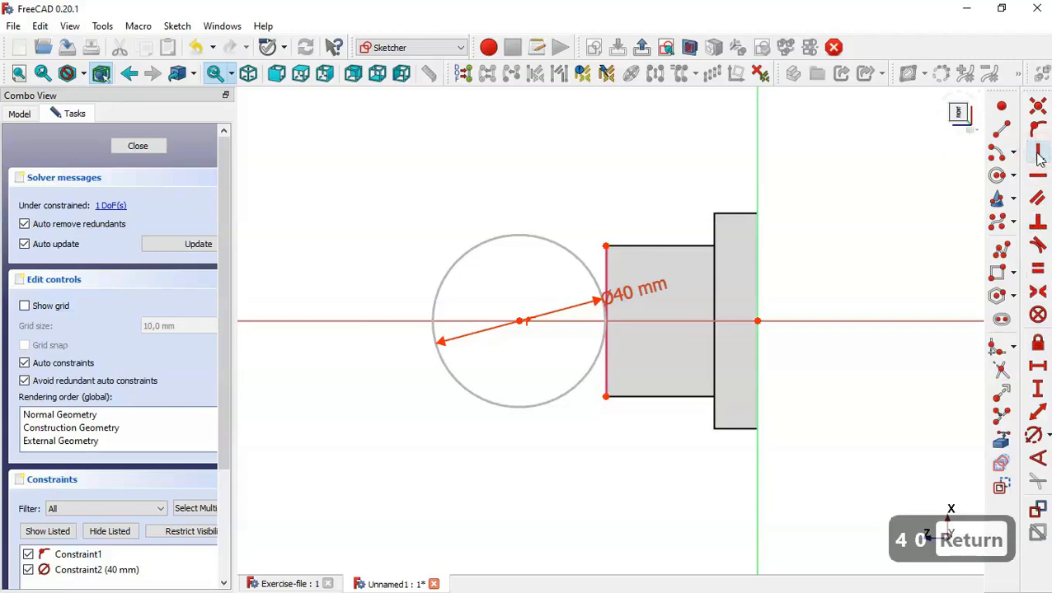
left_click(520, 319)
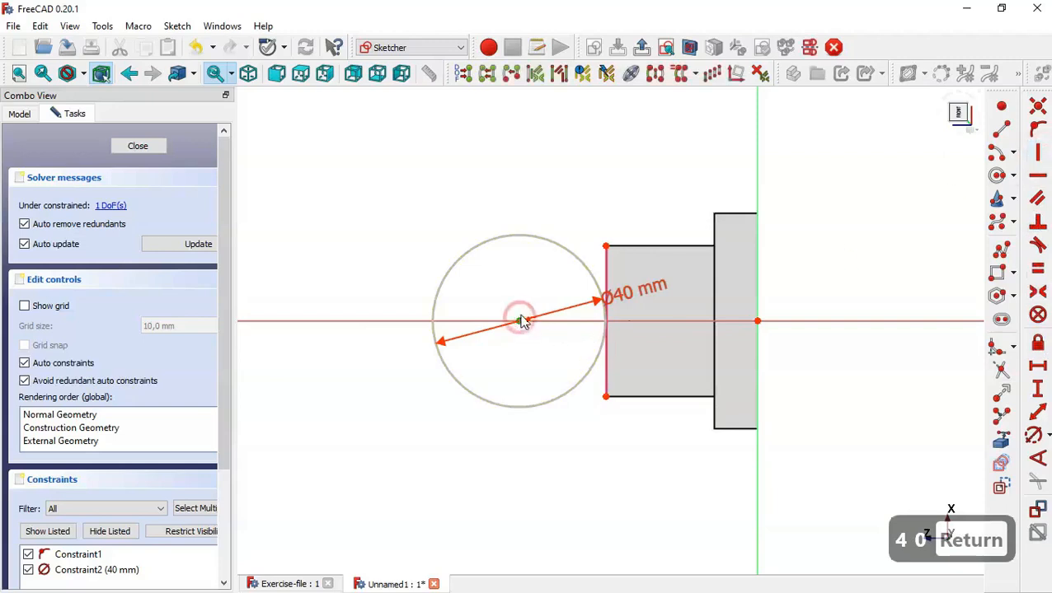
left_click(606, 246)
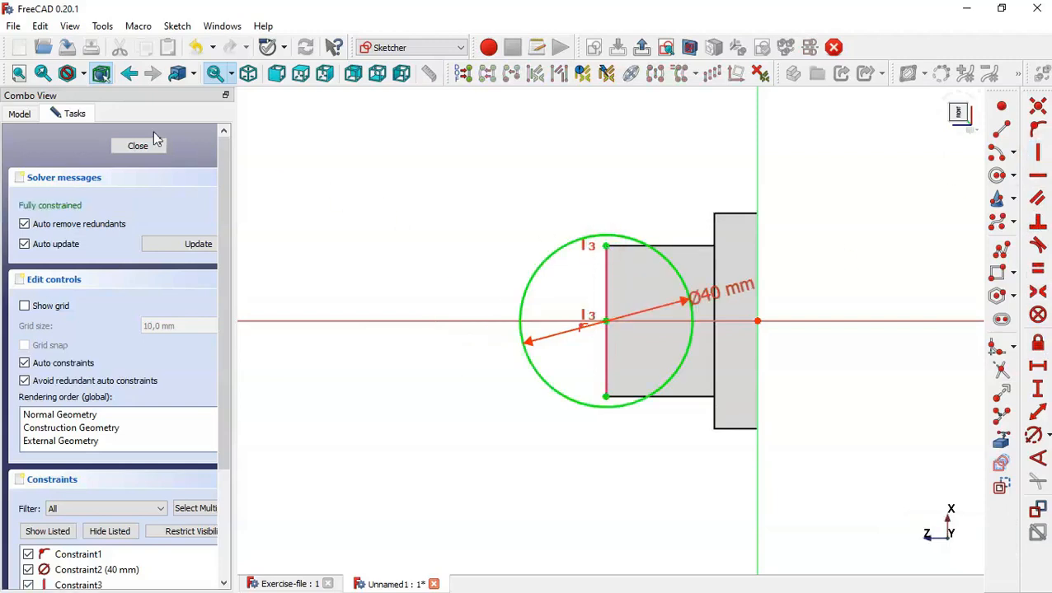
left_click(136, 145)
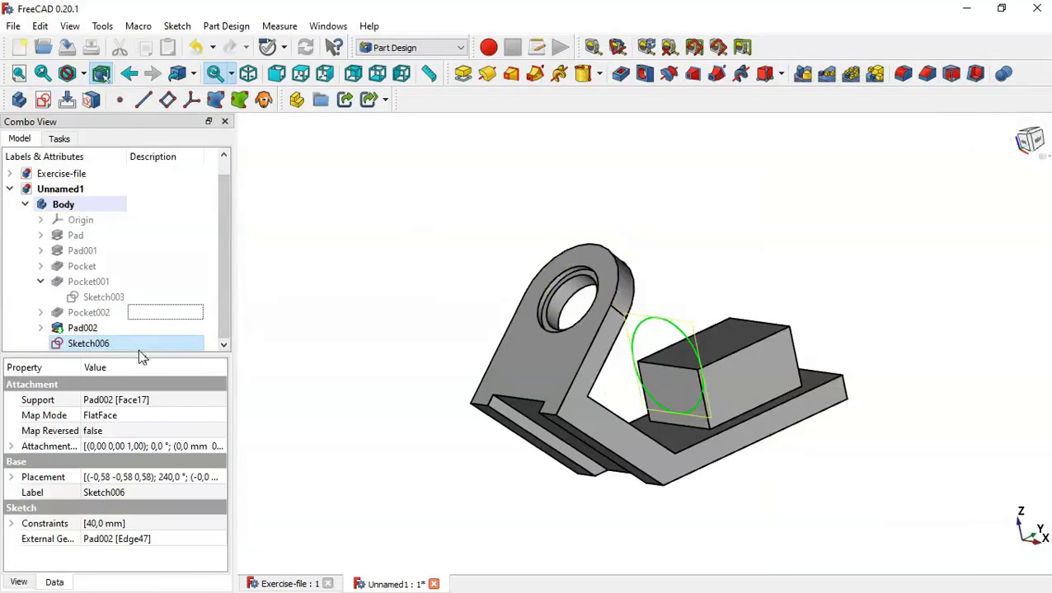
Step: Offset the circle sketch's attachment by 5 mm in the z-direction
left_click_drag(148, 354, 153, 416)
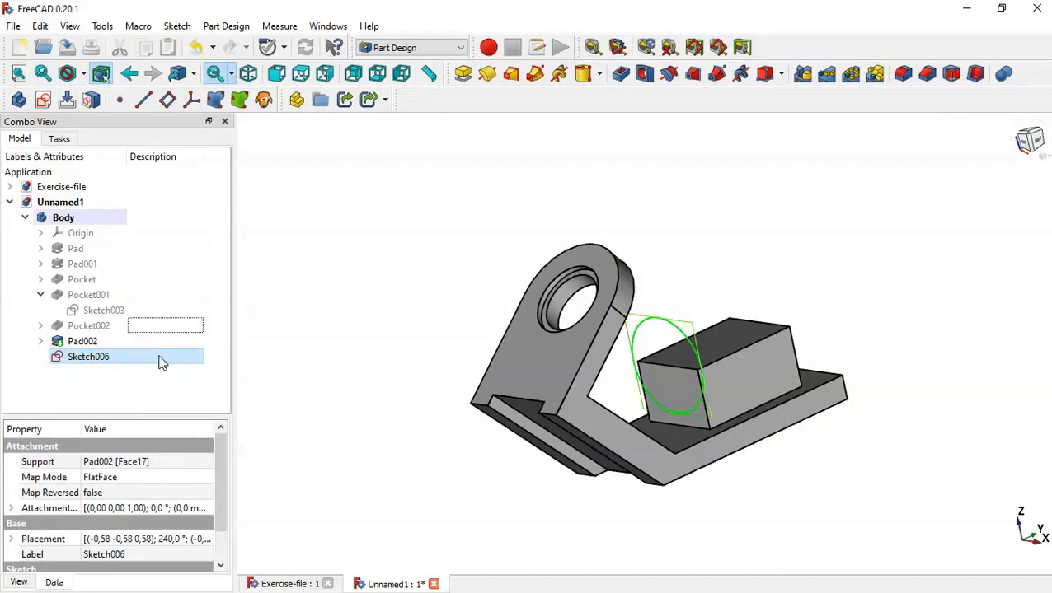
right_click(160, 357)
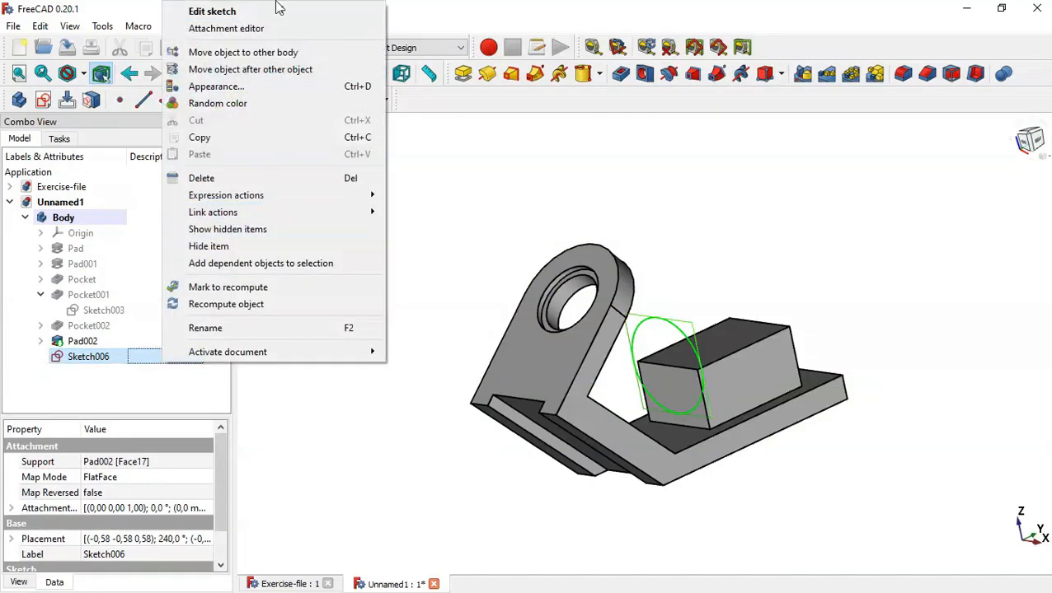
left_click(289, 31)
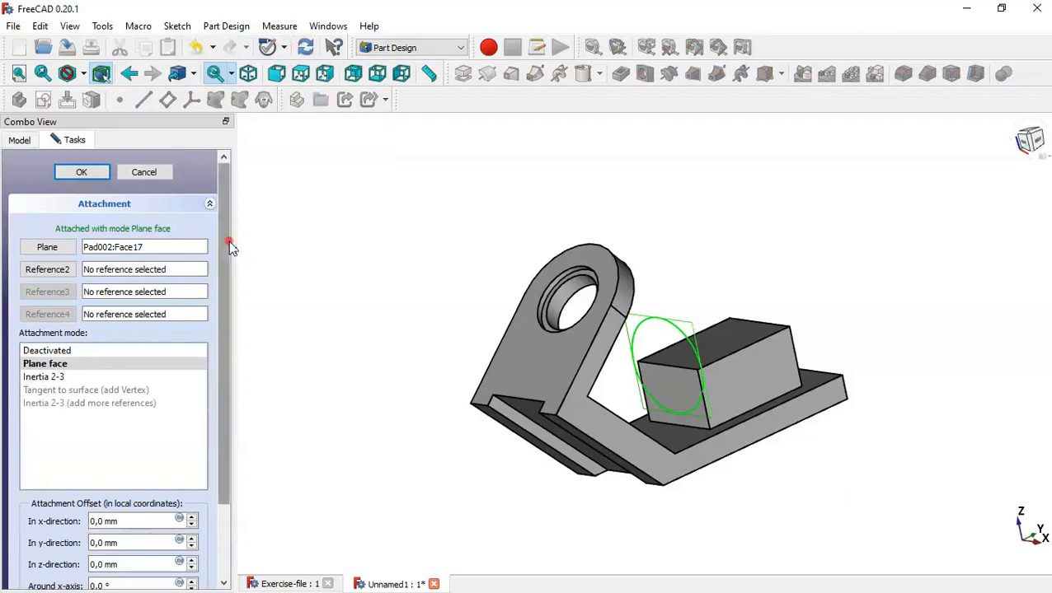
left_click_drag(228, 244, 235, 468)
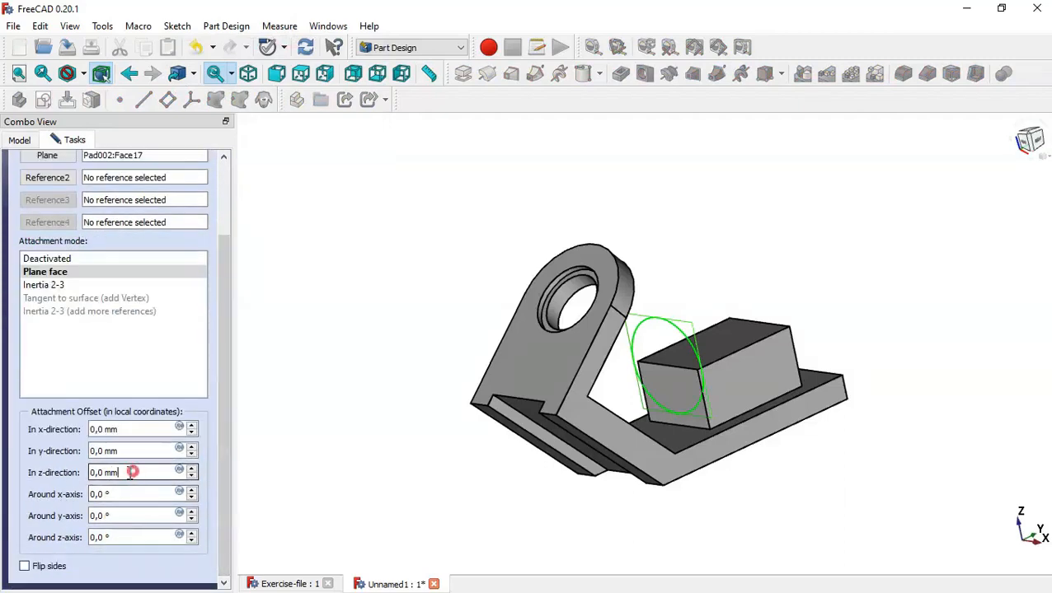
left_click_drag(130, 472, 49, 468)
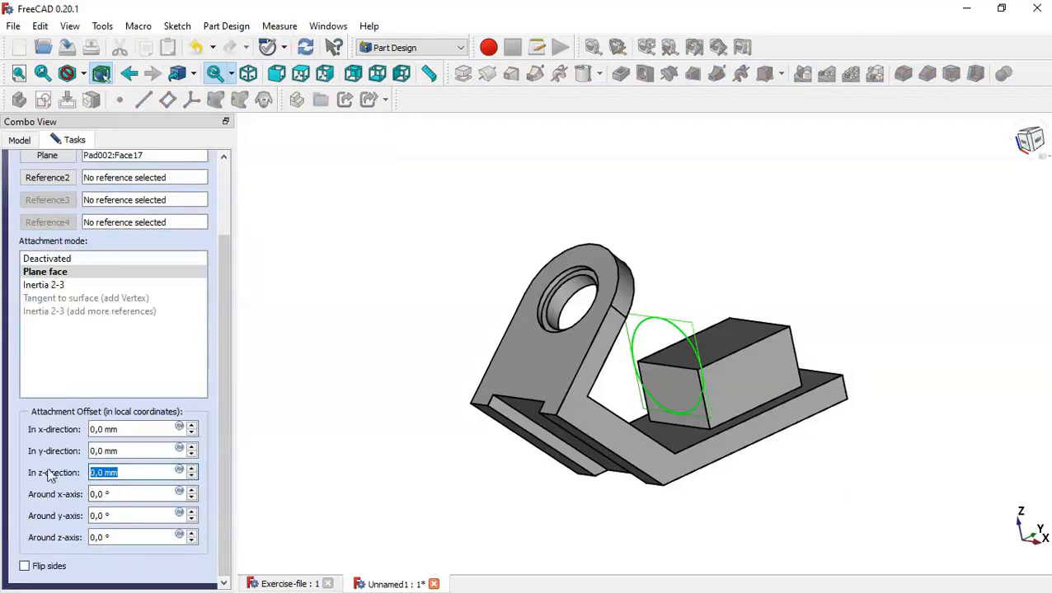
type("5")
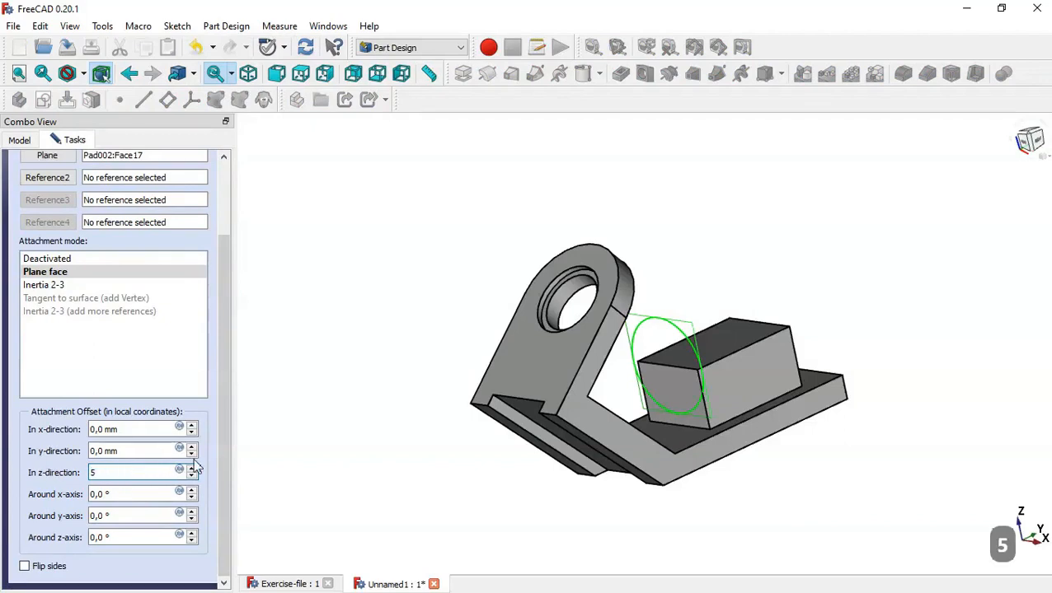
left_click_drag(219, 463, 234, 398)
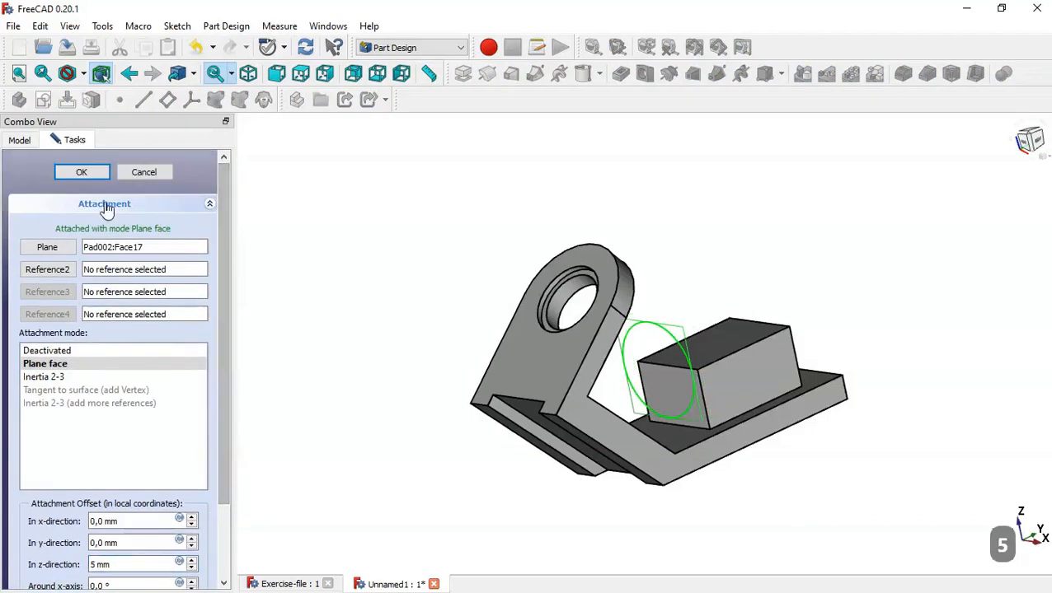
left_click(99, 172)
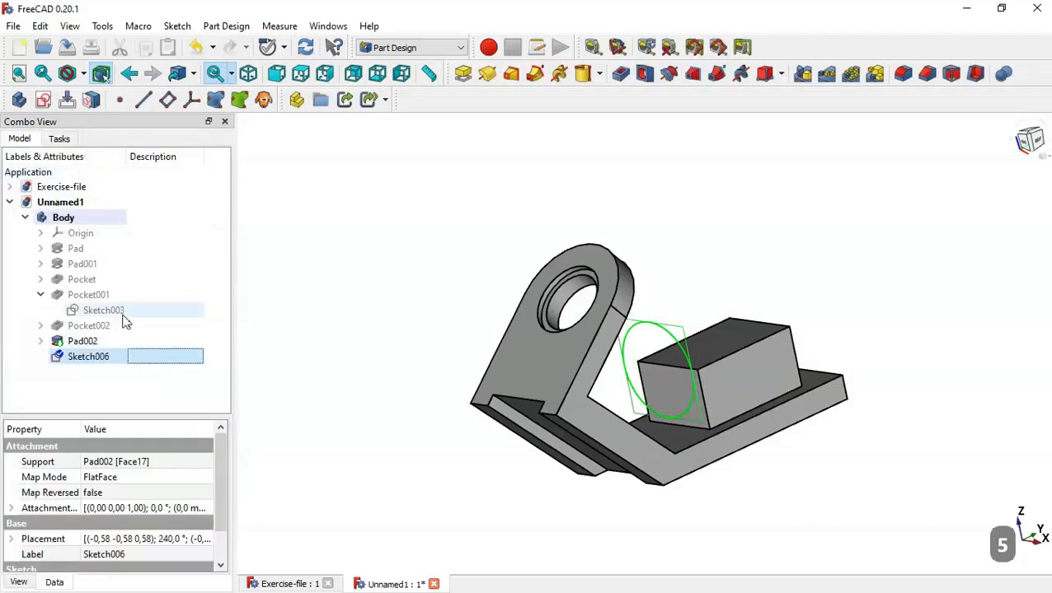
Step: Pad the circle sketch 60 mm in the reversed direction so that it runs over the block
left_click(463, 76)
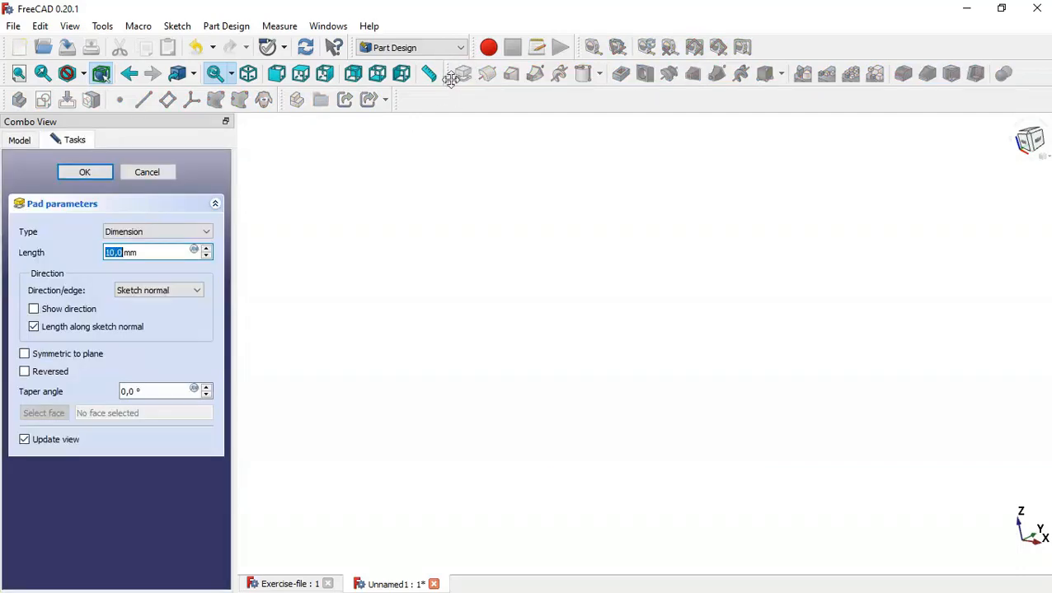
left_click(63, 372)
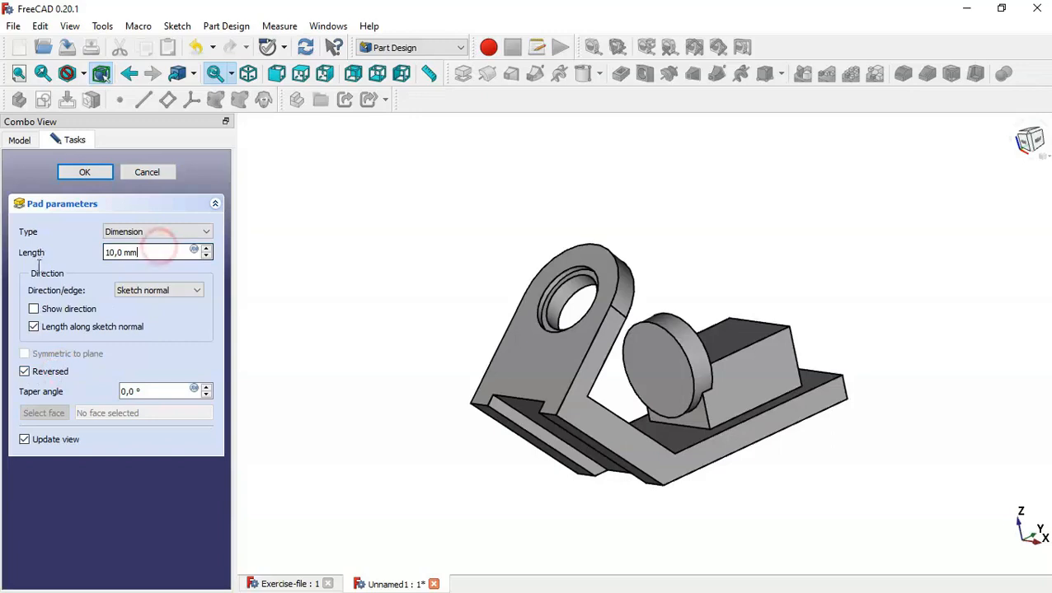
type("60")
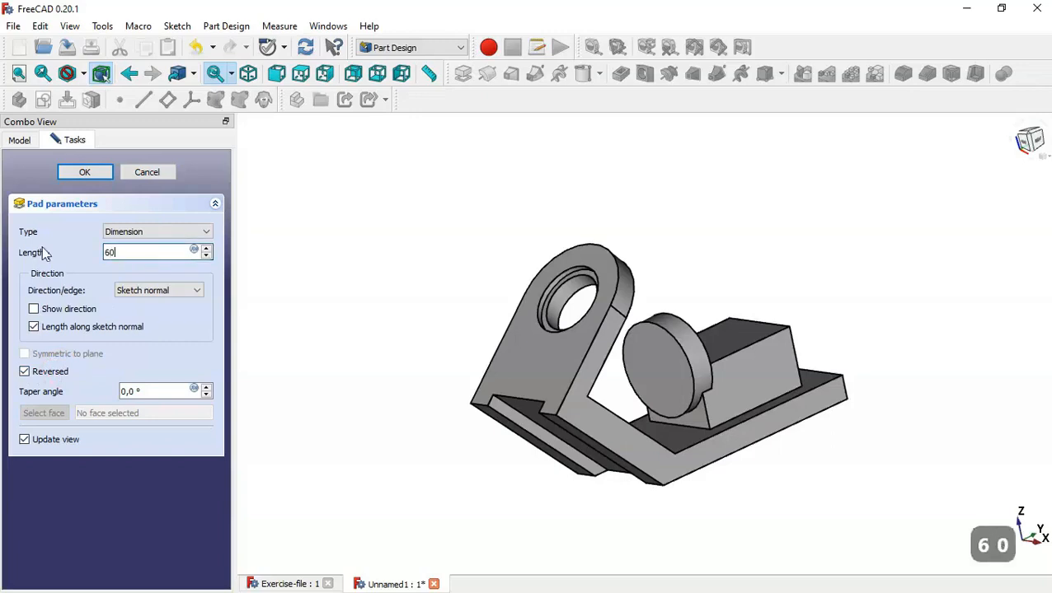
left_click(85, 173)
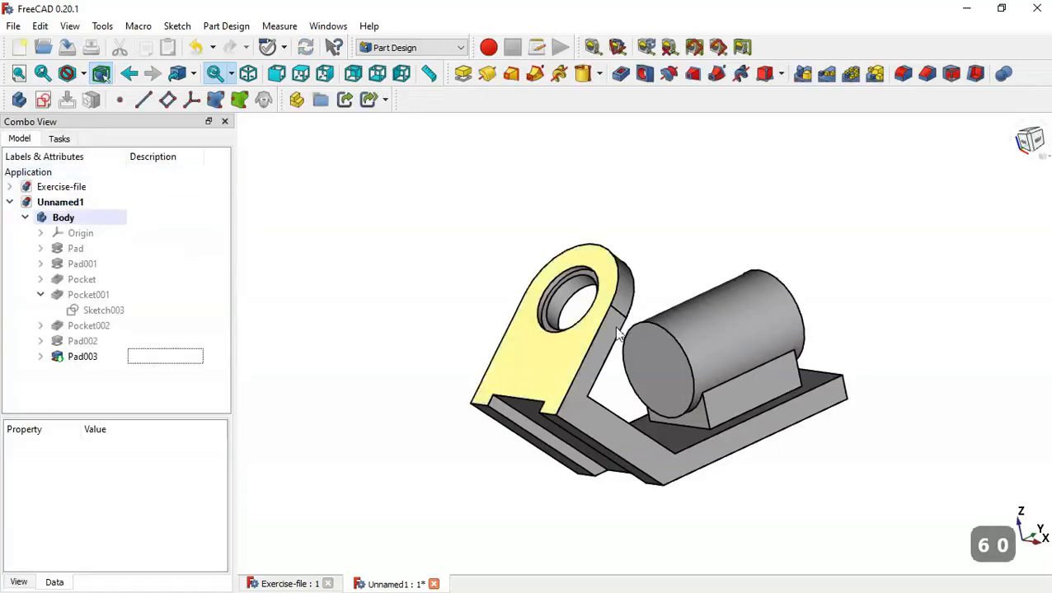
Step: Create a sketch on the cylinder's end face nearest the arm and show the model in section
middle_click_drag(871, 325, 852, 346)
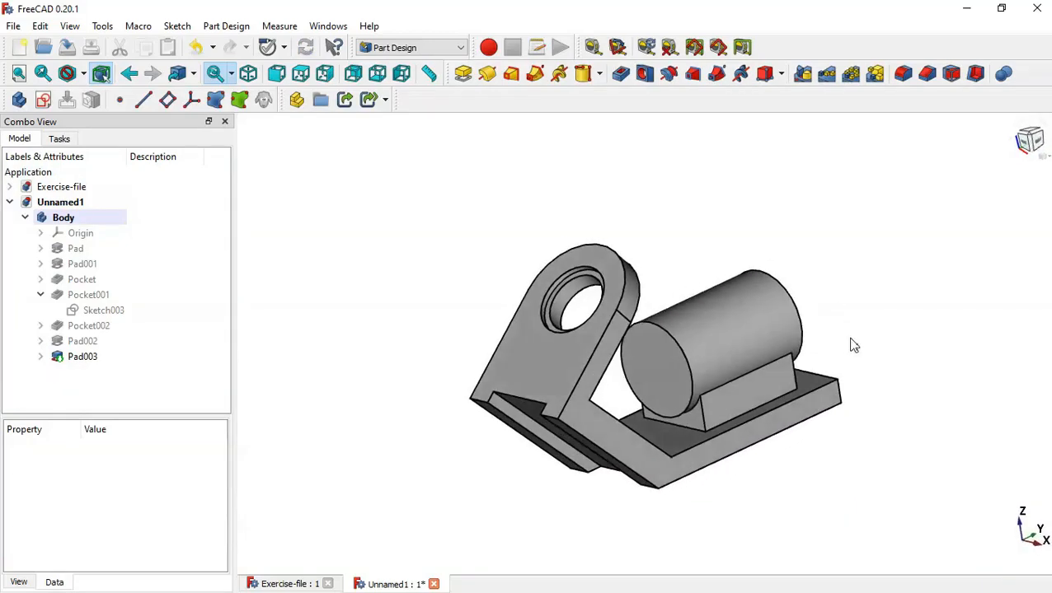
left_click(659, 379)
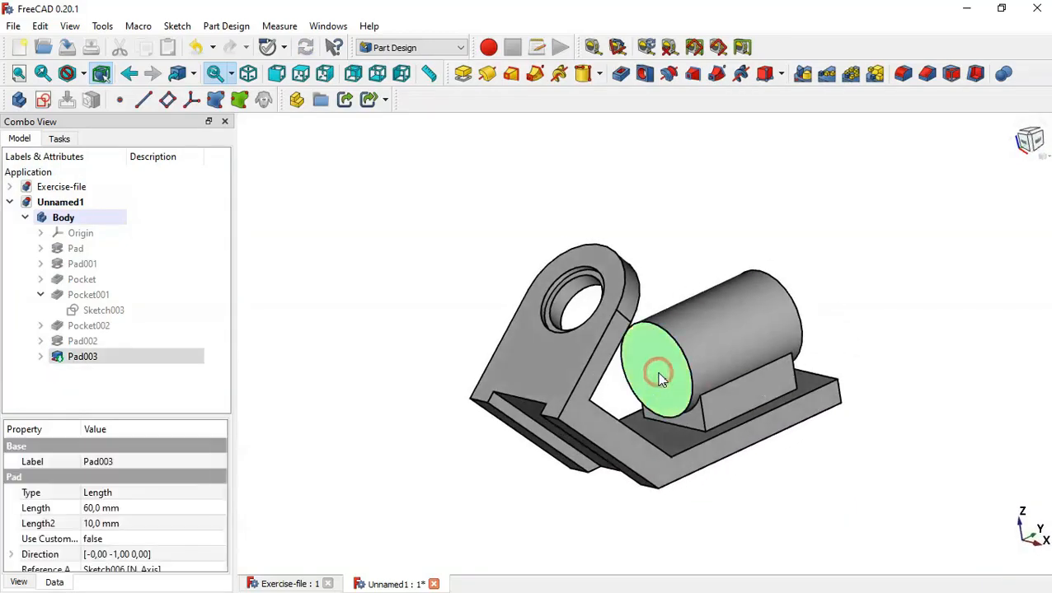
left_click(44, 100)
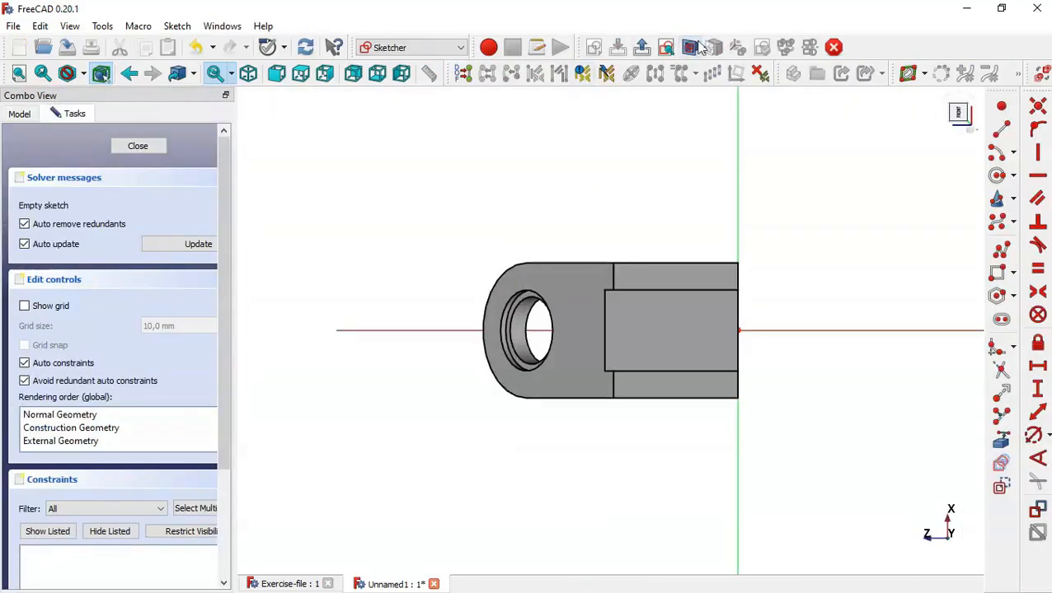
left_click(692, 48)
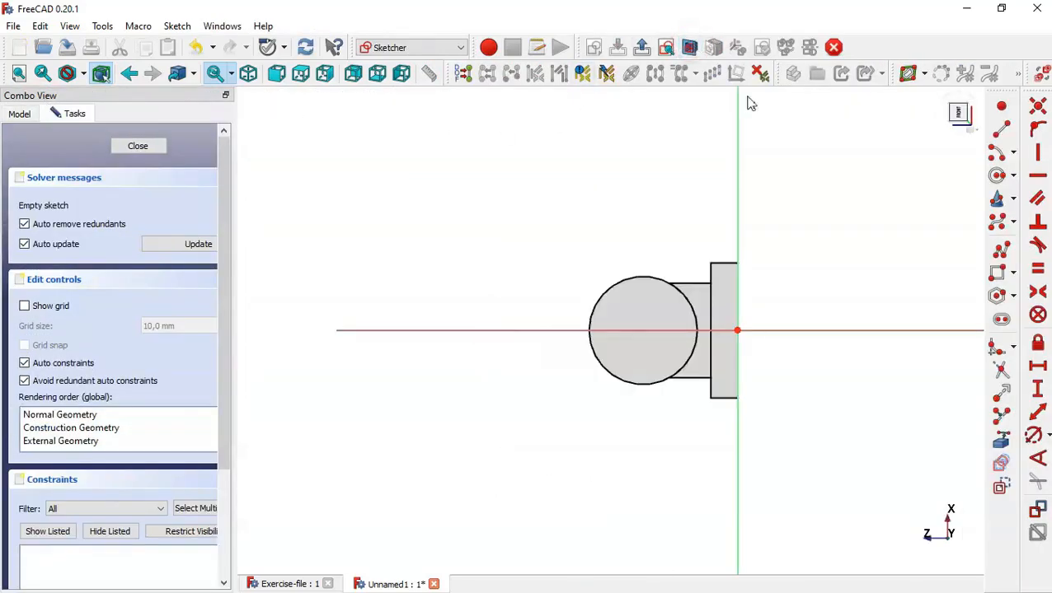
Step: Reference the cylinder's circular edge as external geometry and draw a concentric circle with a radius of about 11 mm
left_click(1005, 449)
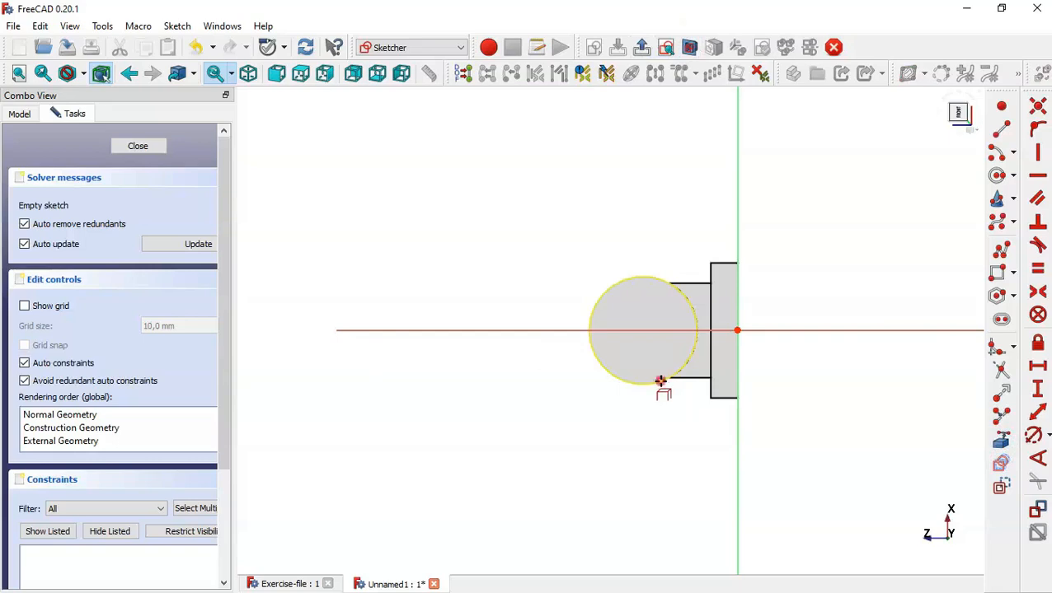
left_click(660, 381)
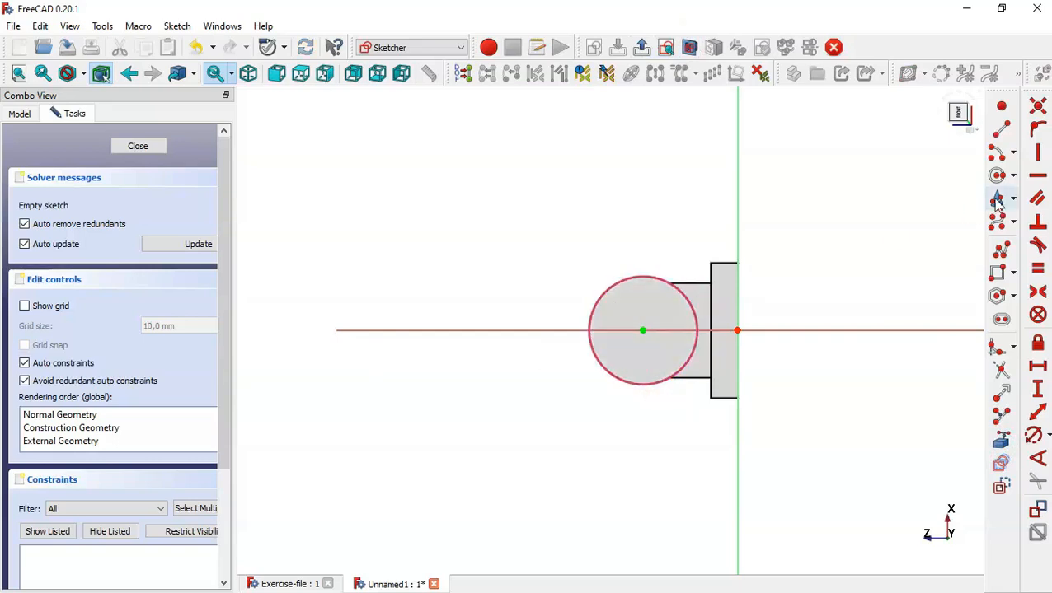
left_click(999, 175)
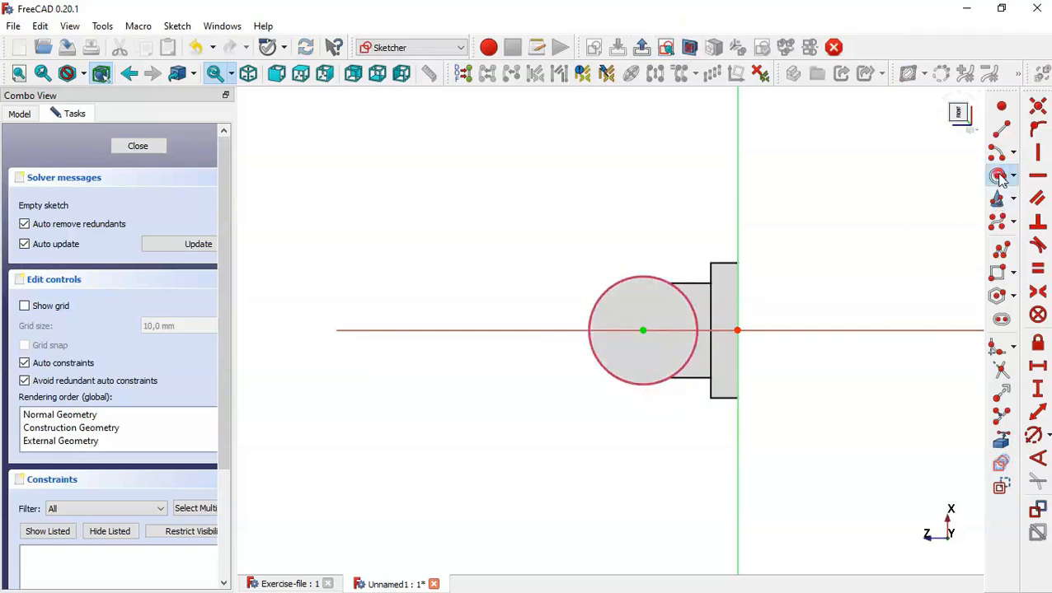
left_click(643, 330)
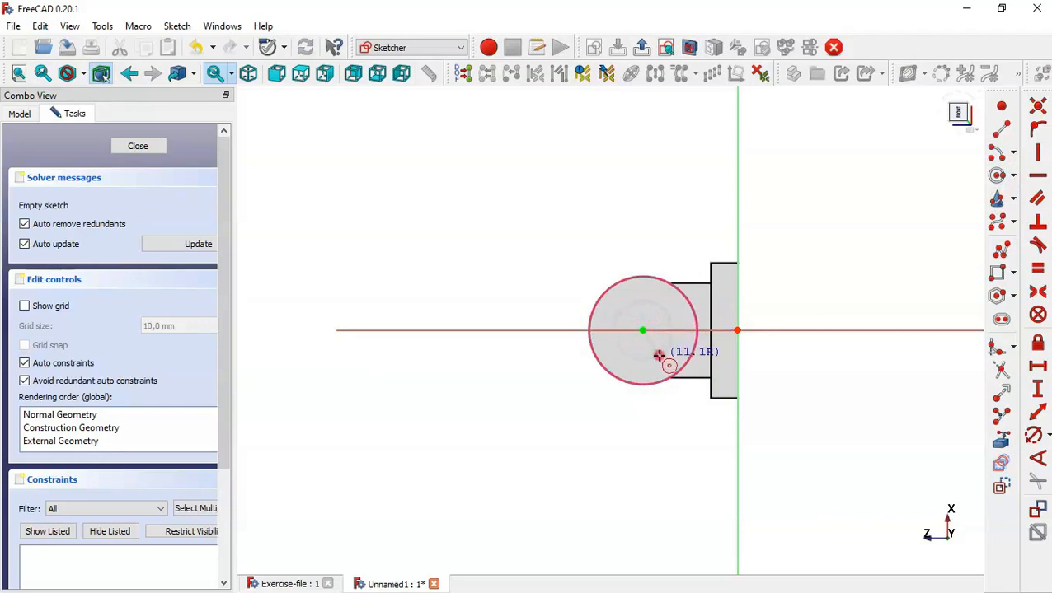
left_click(660, 356)
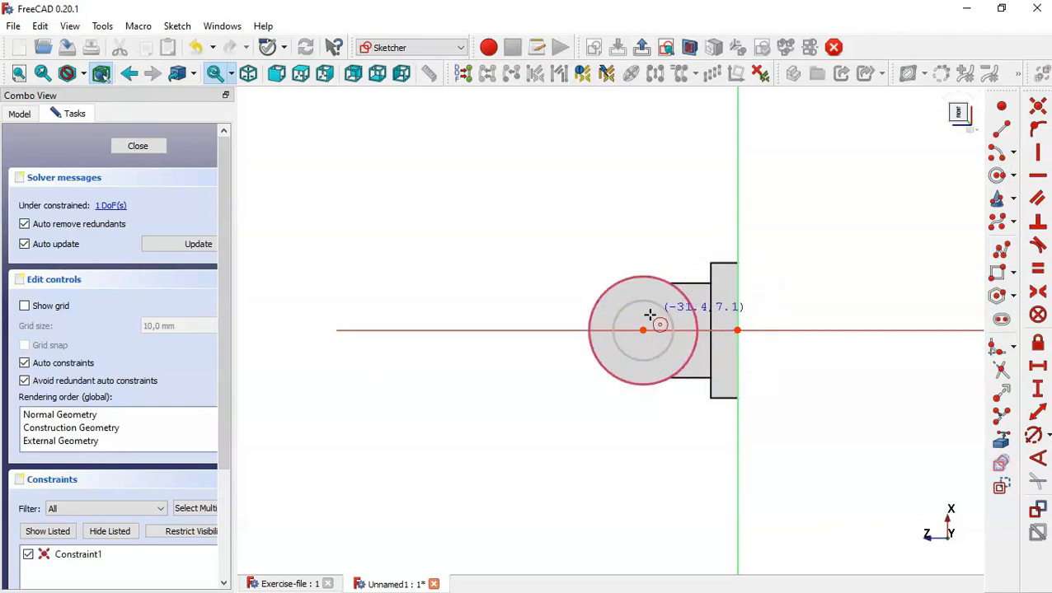
Step: Constrain the concentric circle's diameter to 25 mm and finish the sketch
left_click(1048, 435)
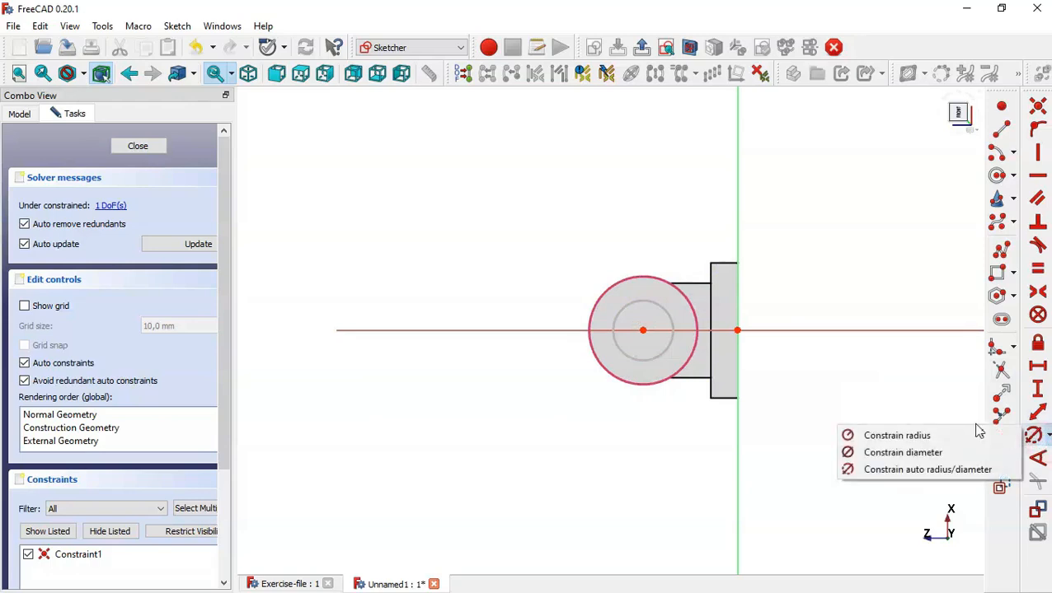
left_click(1034, 437)
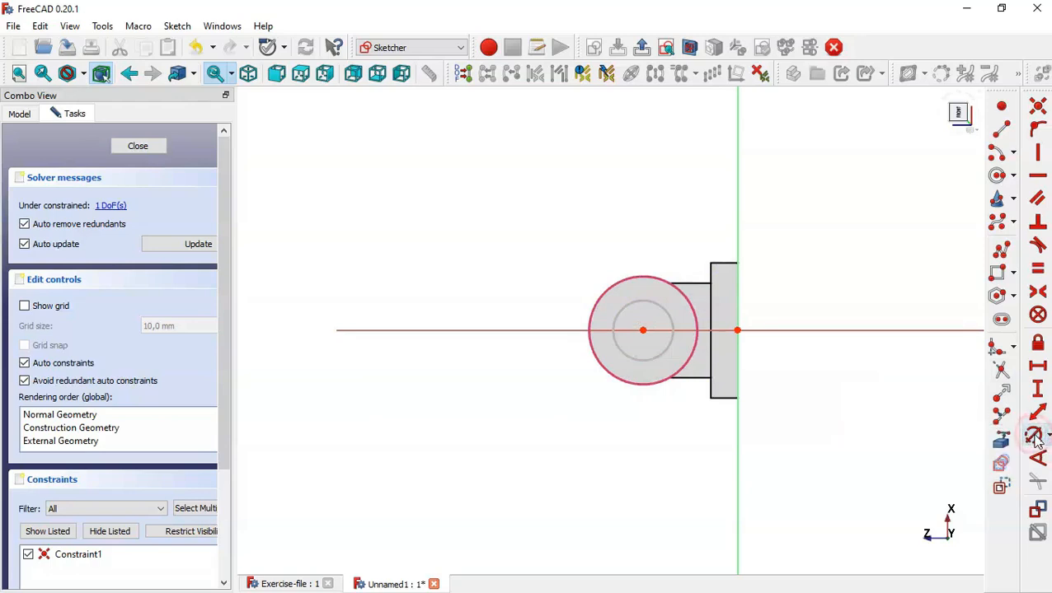
left_click(667, 346)
type("25")
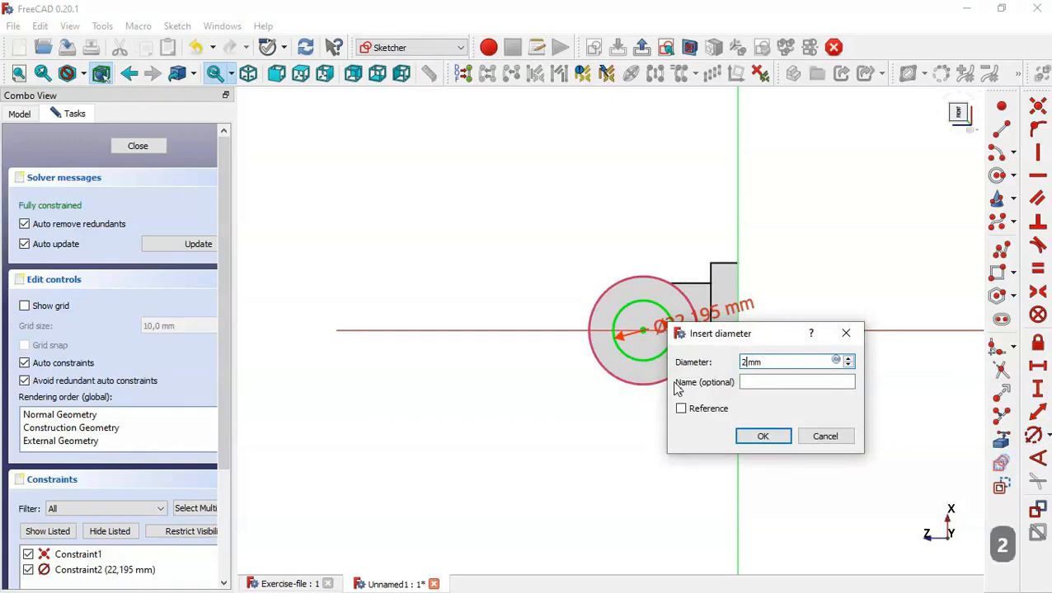
key("Return")
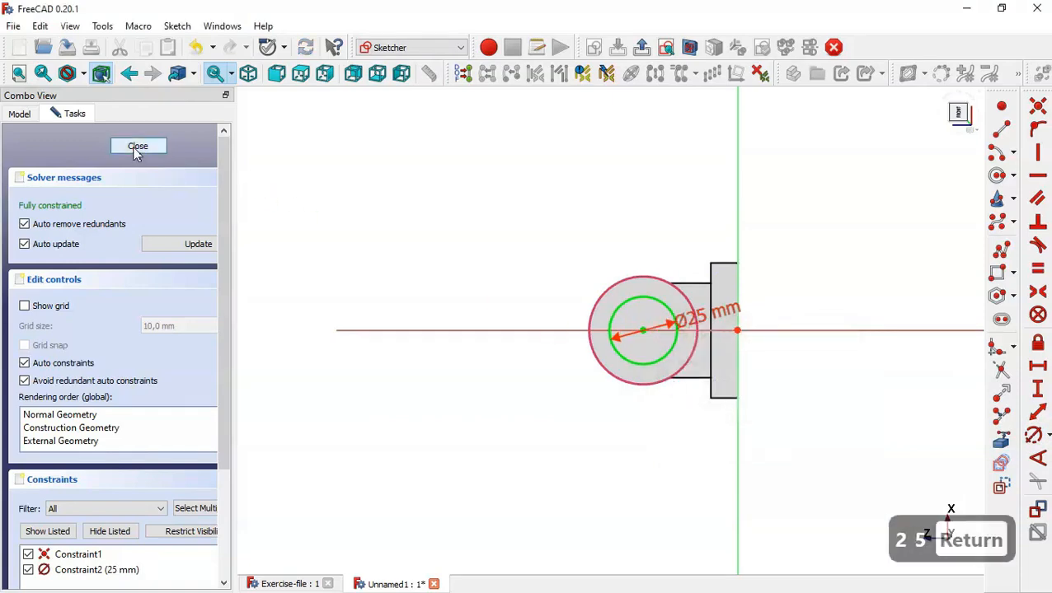
left_click(137, 147)
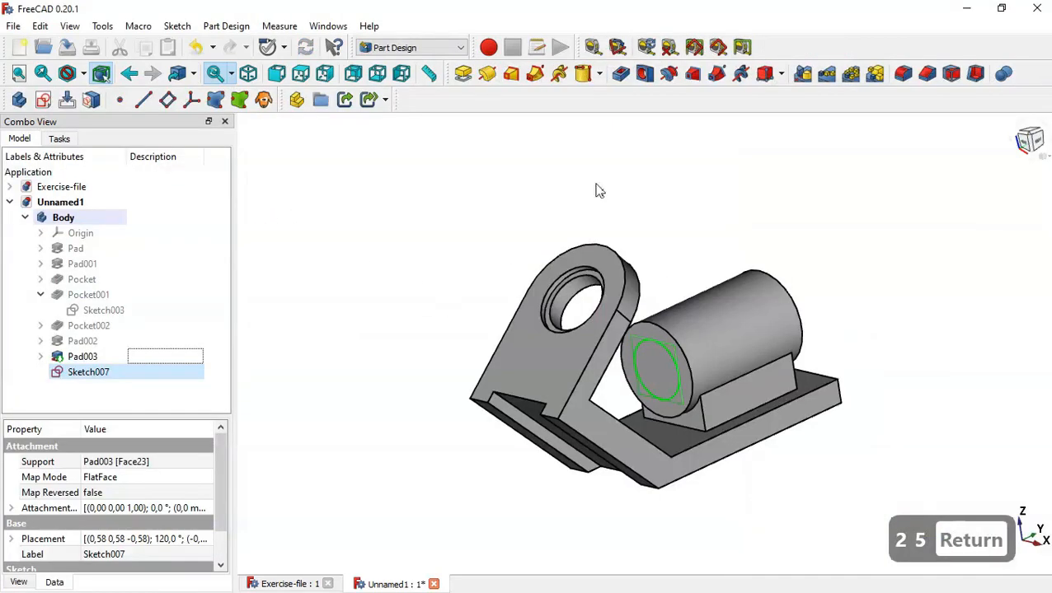
Step: Pocket the 25 mm circle sketch through all to bore the cylinder along its full length
left_click(621, 74)
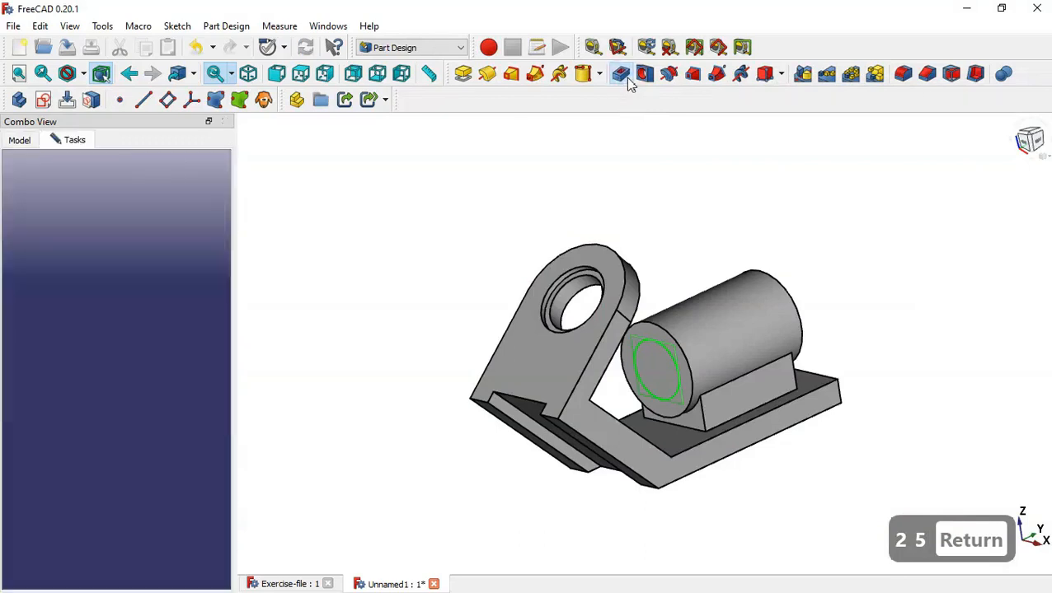
left_click(182, 238)
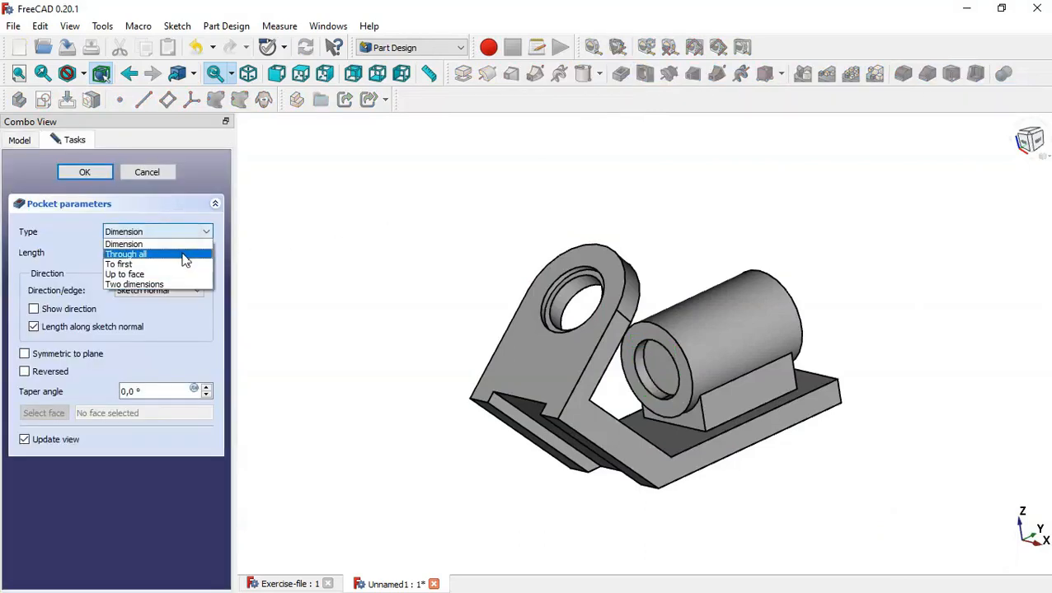
left_click(185, 254)
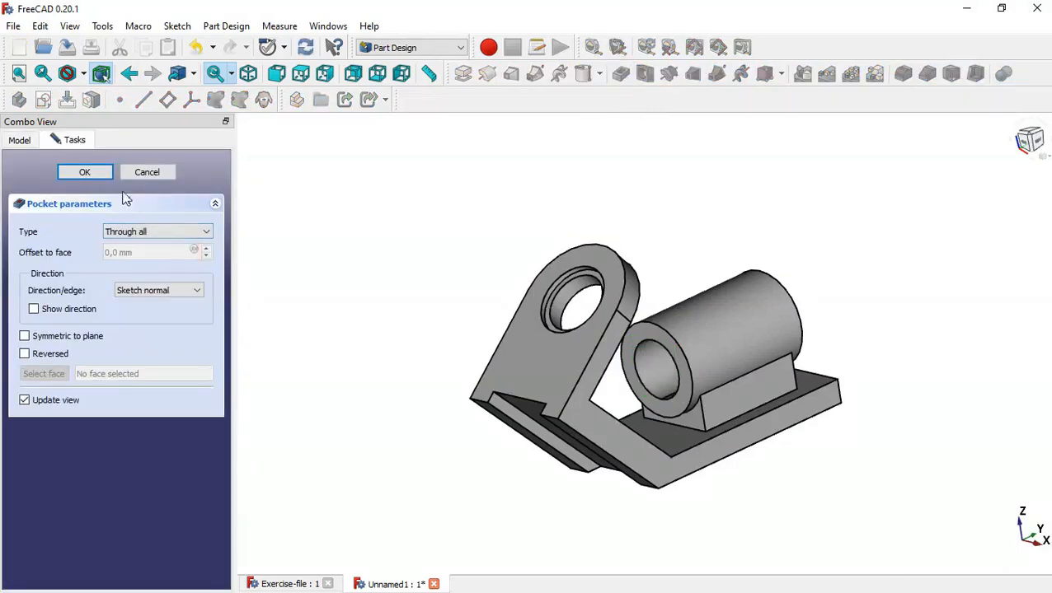
left_click(86, 173)
Step: Create a new sketch on the YZ plane and show the model in section
middle_click_drag(943, 333, 896, 342)
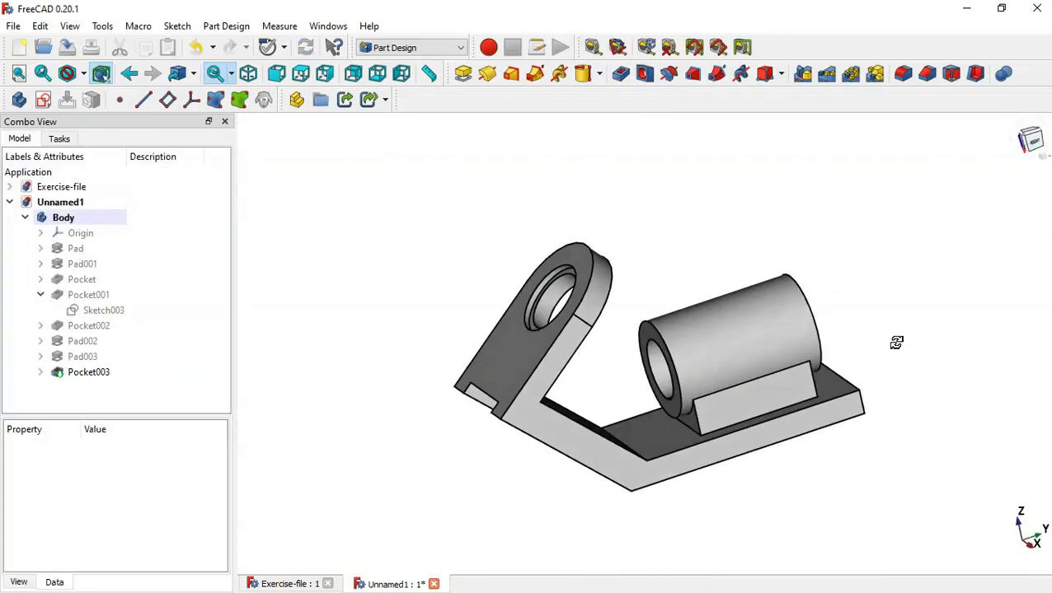
left_click(43, 99)
key("Home")
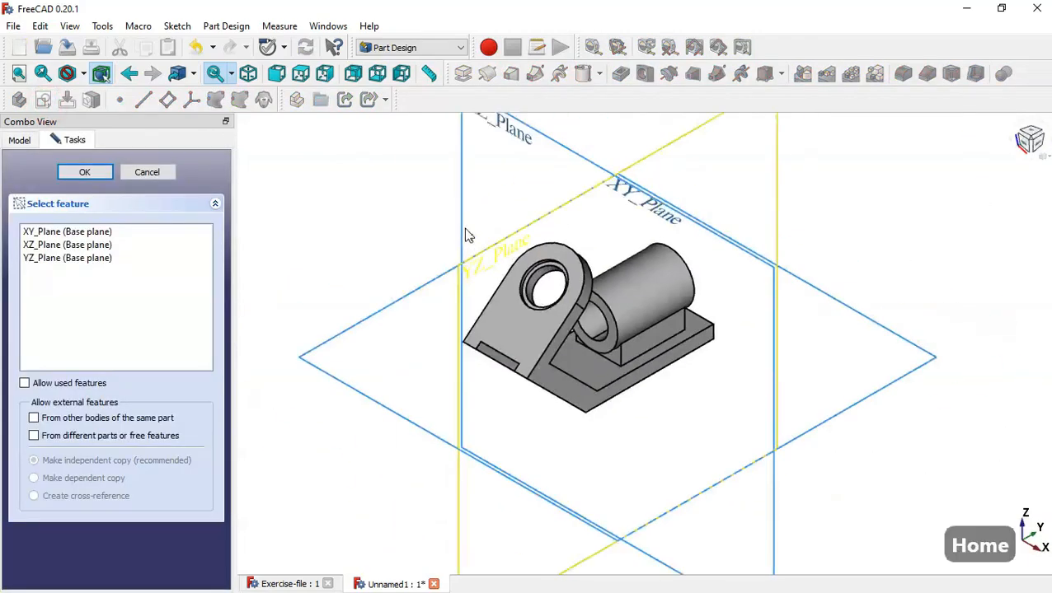
scroll(557, 258, "up", 3)
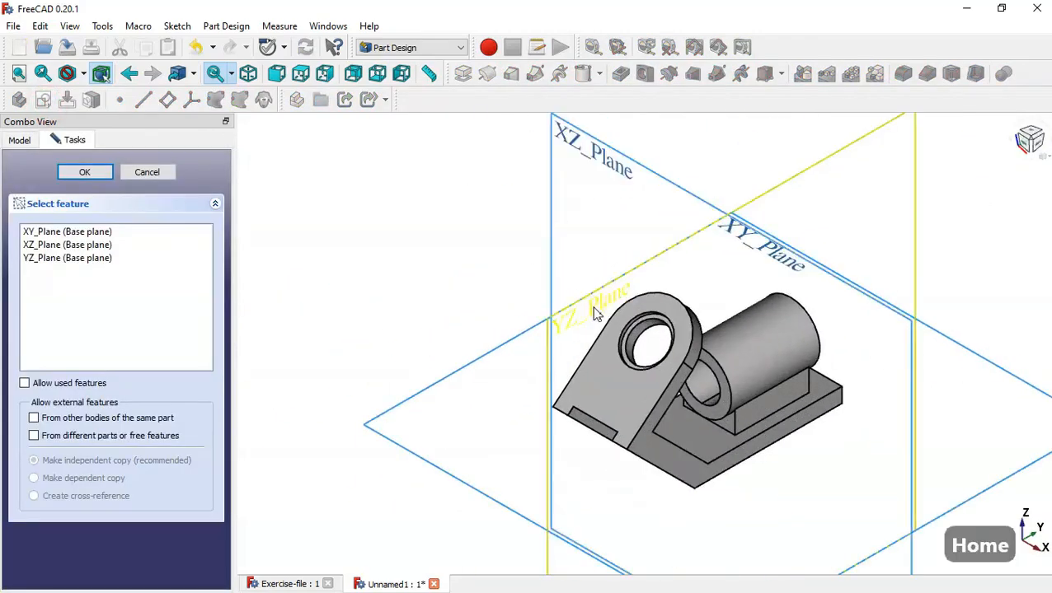
left_click(594, 311)
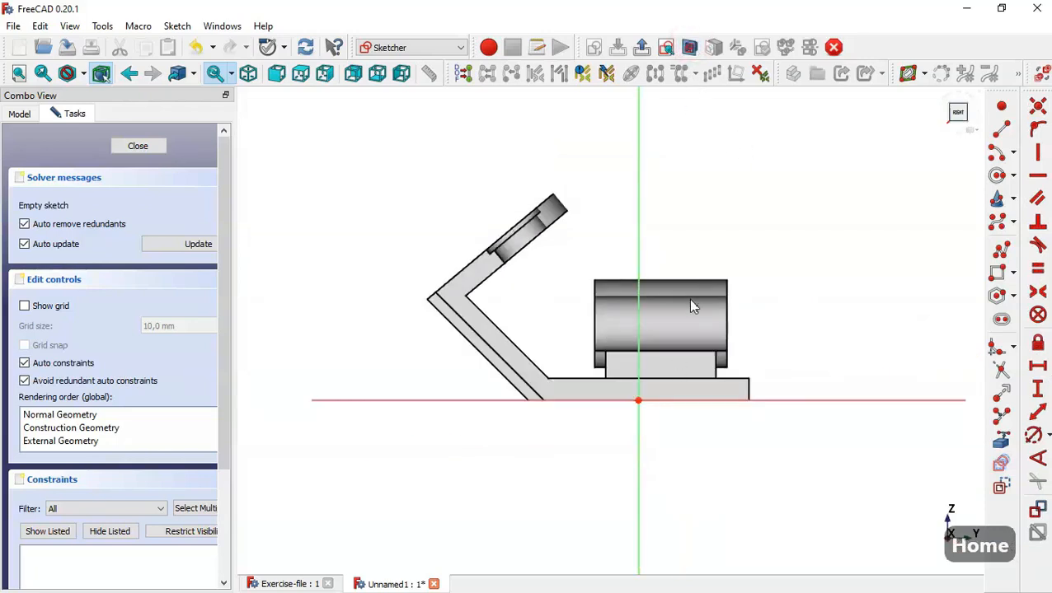
scroll(687, 310, "up", 3)
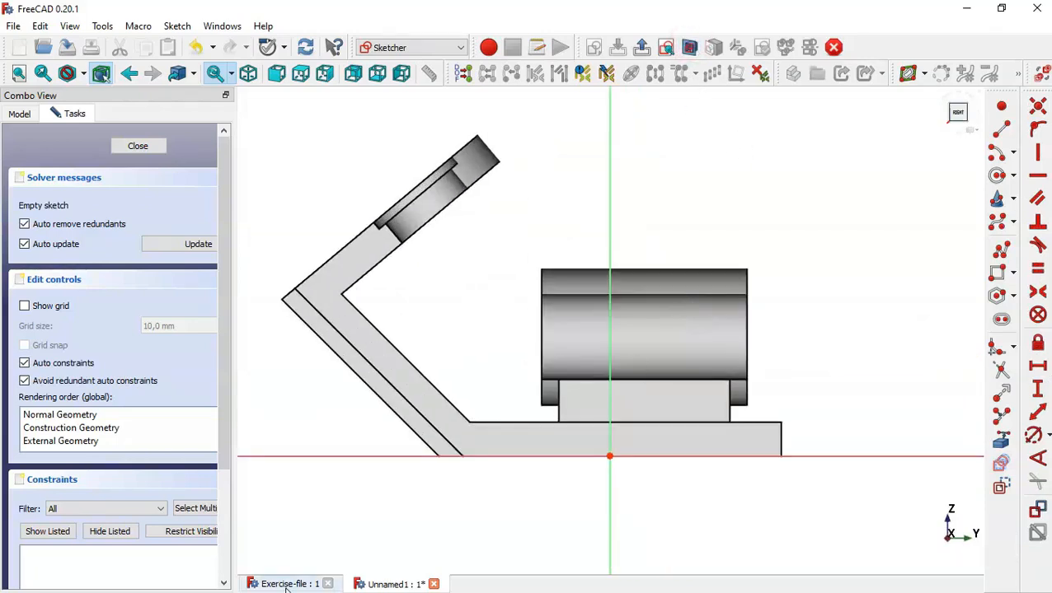
Step: Check the ring dimensions in Exercise-file, and reference the base plate's upper edge as external geometry in the new sketch
left_click(286, 584)
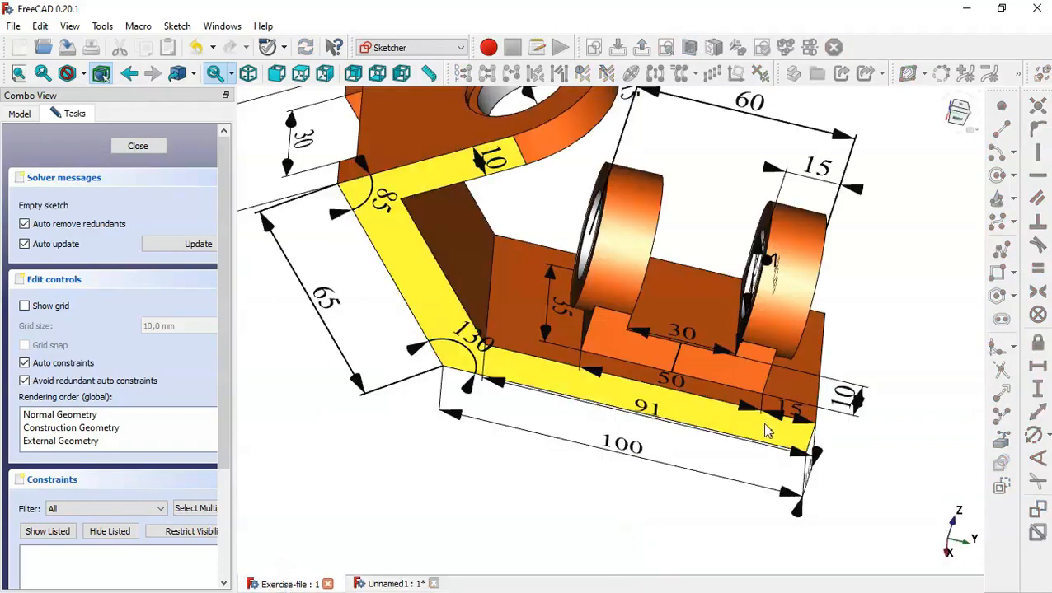
middle_click_drag(661, 439, 747, 457)
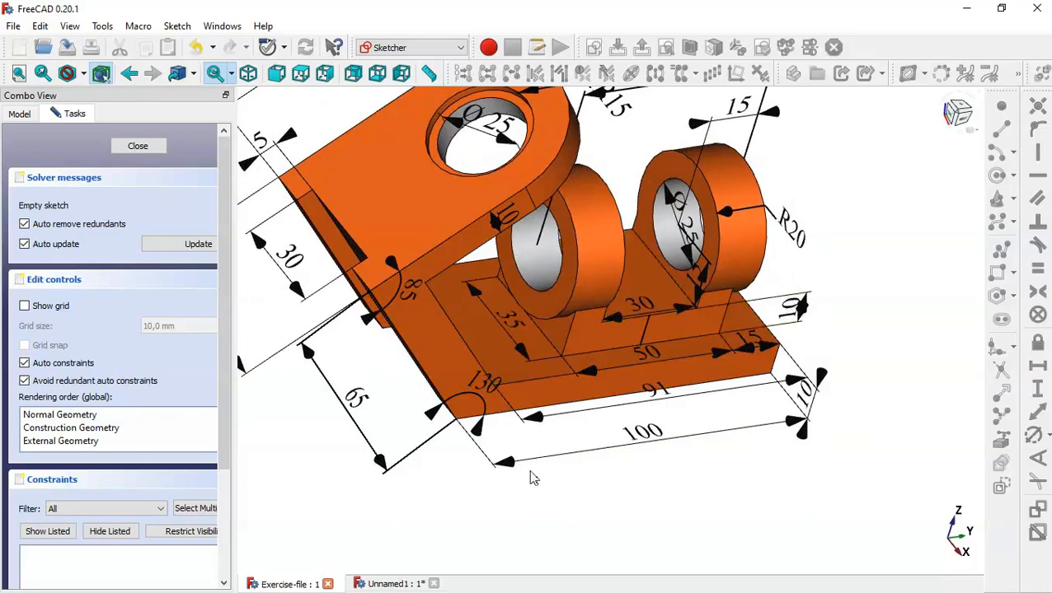
left_click(390, 583)
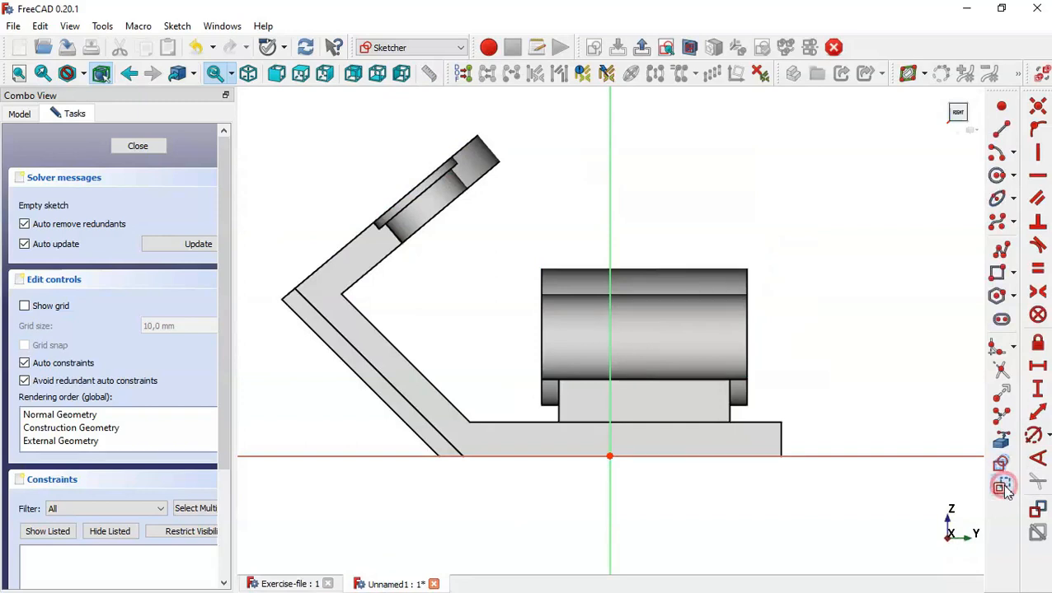
left_click(1003, 442)
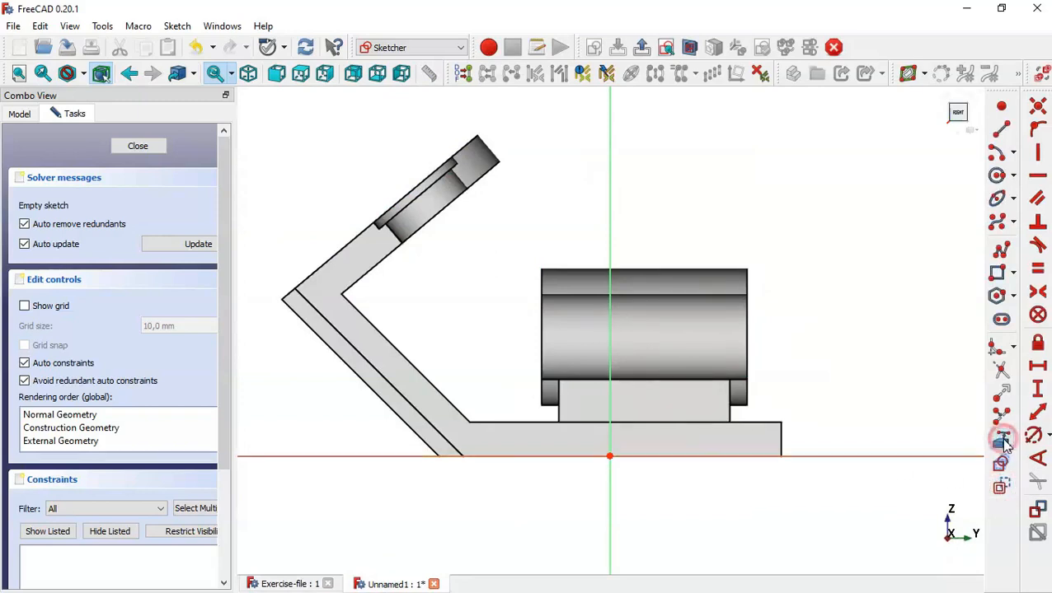
left_click(754, 422)
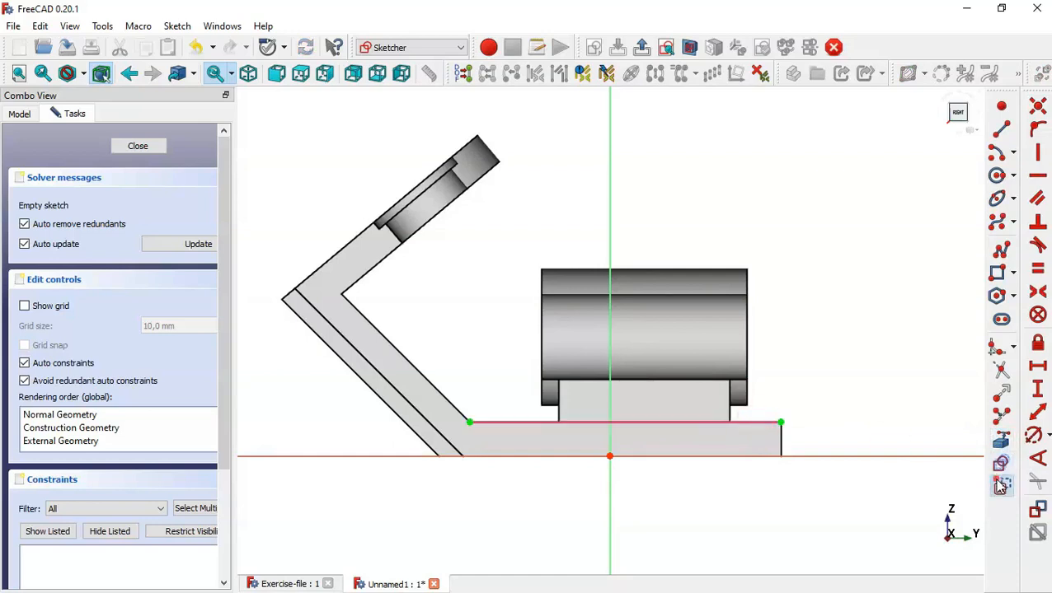
Step: Draw a rectangle about 30 mm wide across the middle of the cylinder, from within the block to above the cylinder
left_click(995, 276)
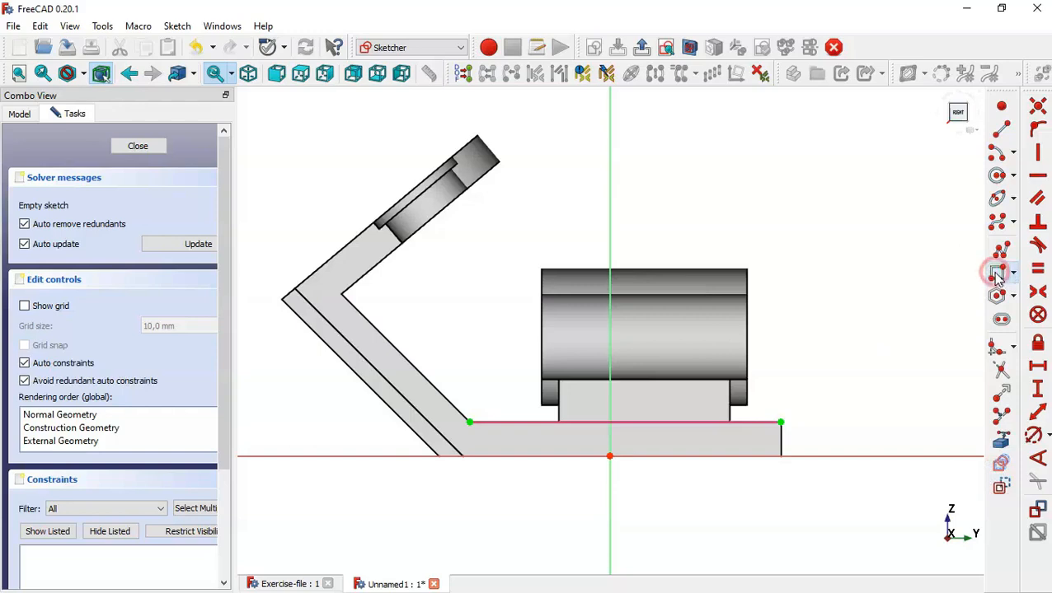
left_click(678, 380)
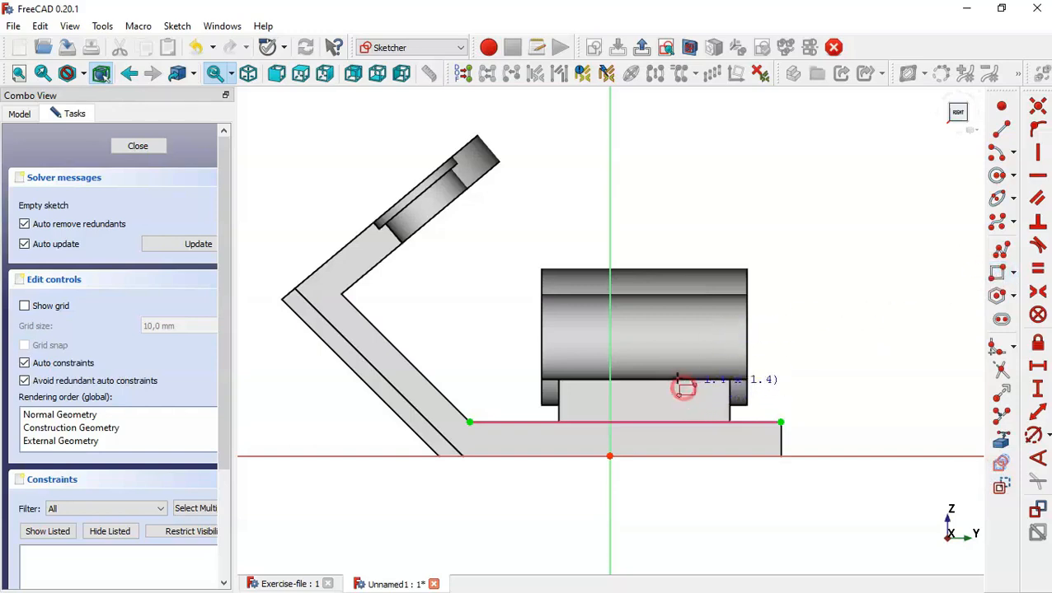
left_click(581, 184)
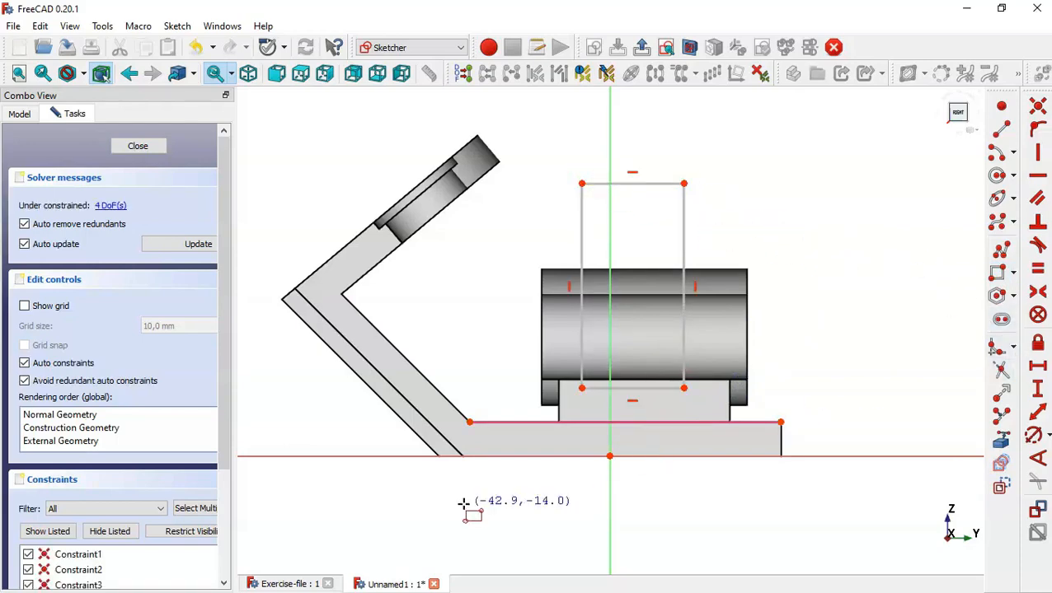
Step: Consult Exercise-file and constrain the rectangle's lower corner to a vertical distance of 10 mm from the base plate's upper edge
left_click(288, 584)
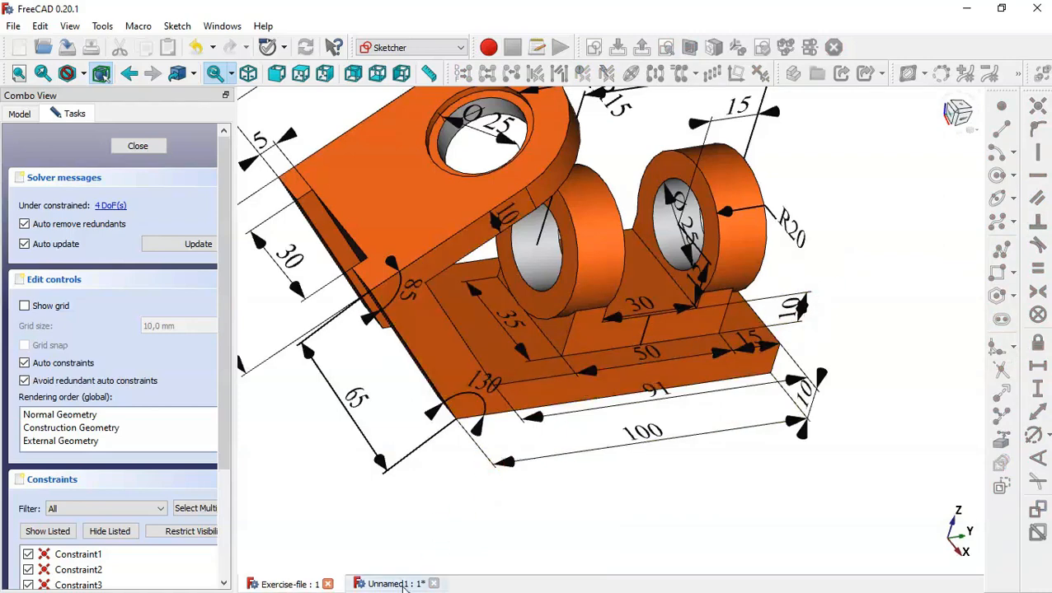
left_click(401, 584)
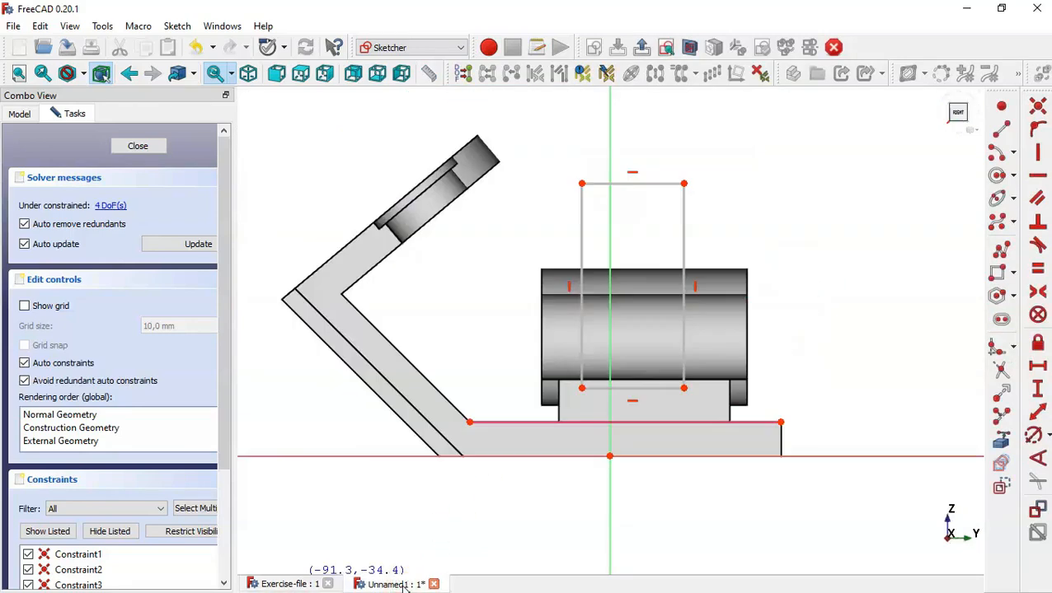
left_click(1040, 391)
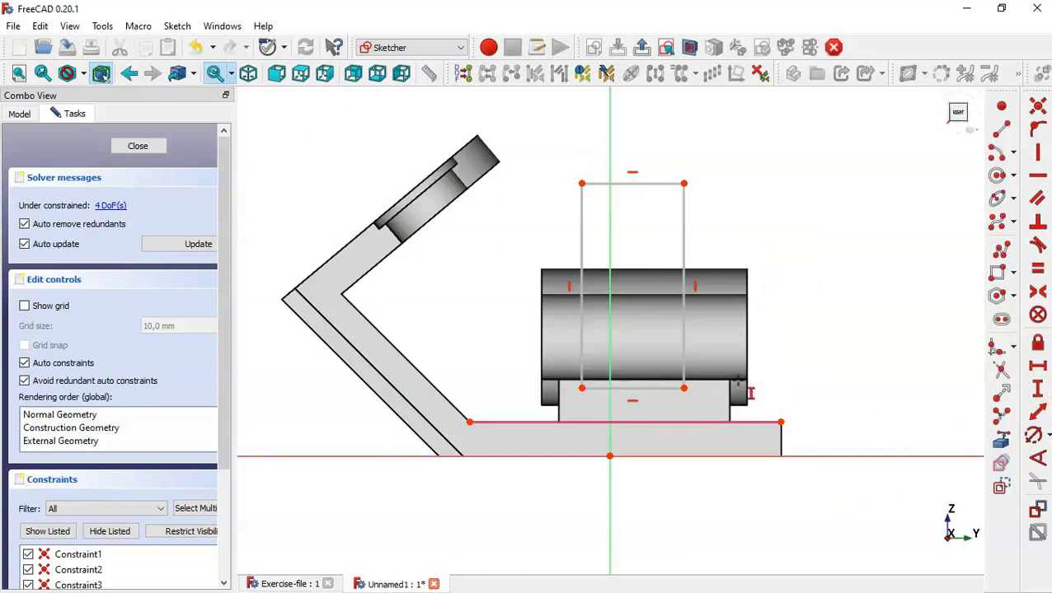
left_click(684, 387)
left_click(782, 422)
left_click(780, 422)
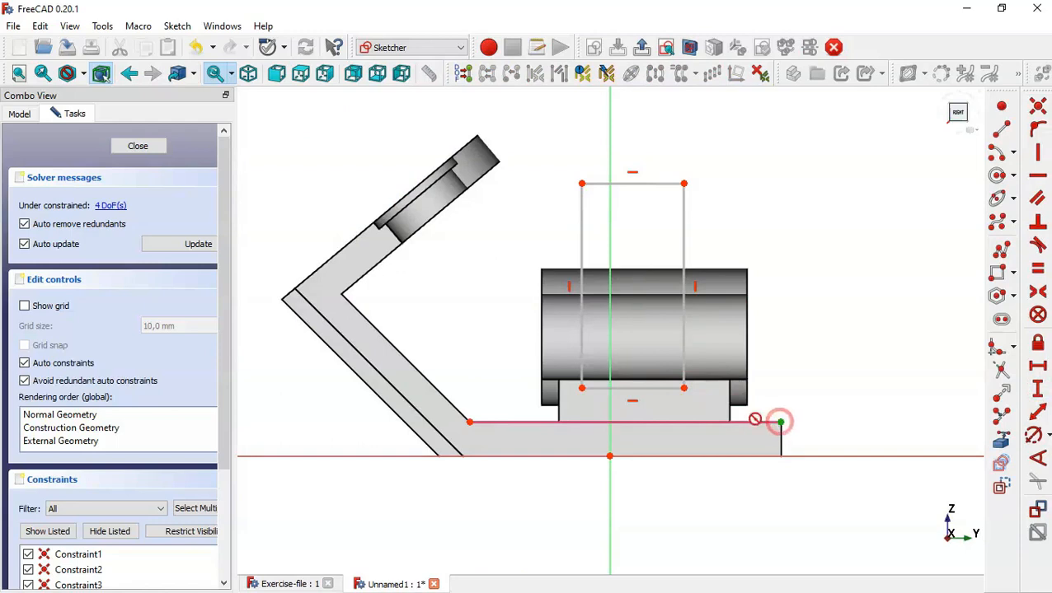
left_click(684, 387)
type("10")
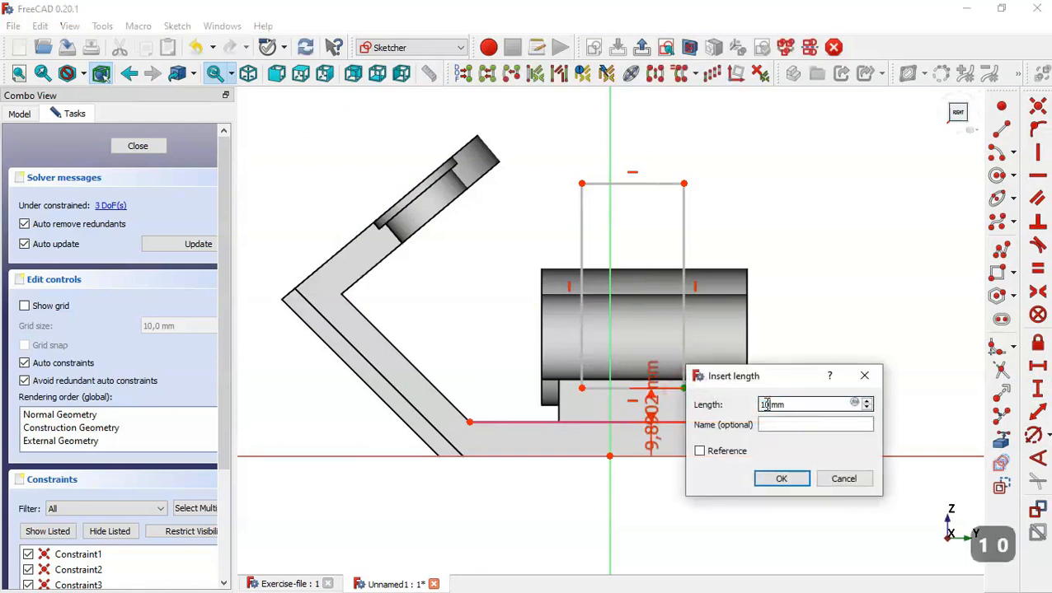
key("Return")
Step: Add a horizontal dimension of 35 mm to the rectangle's lower edge
left_click(1043, 364)
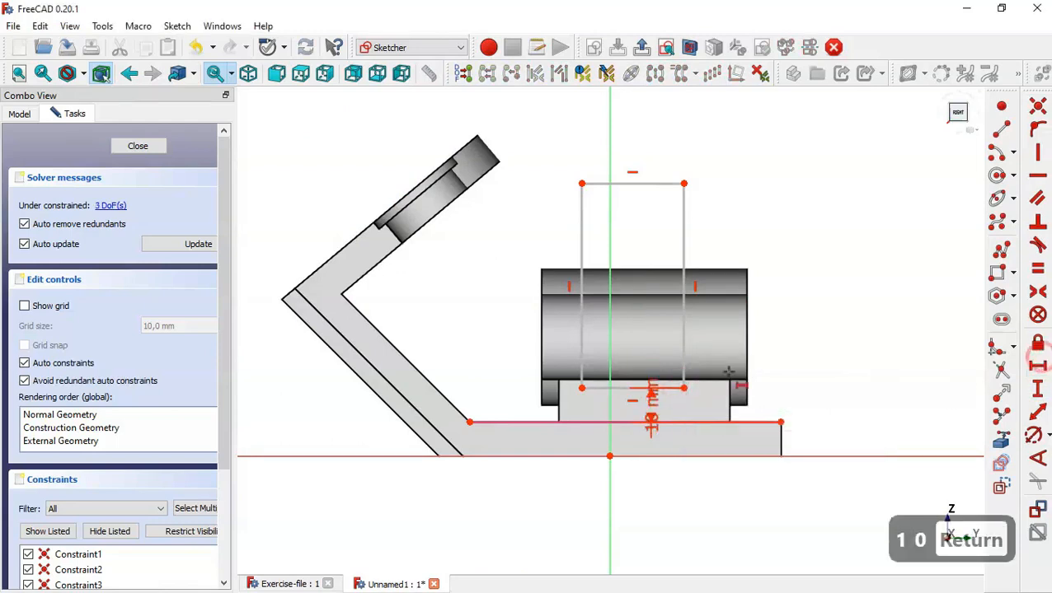
left_click(628, 387)
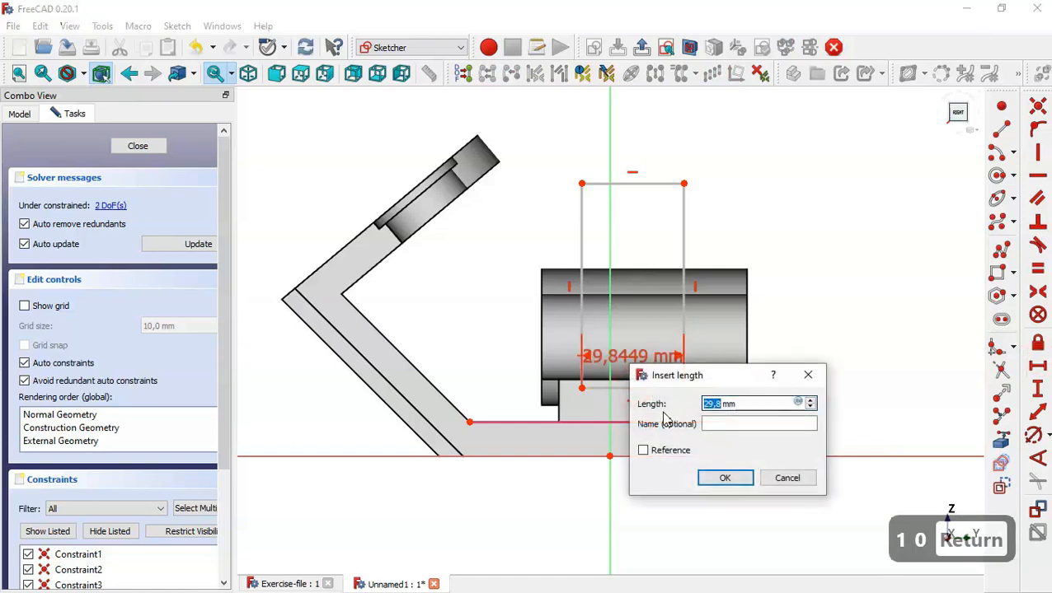
type("35")
key("Return")
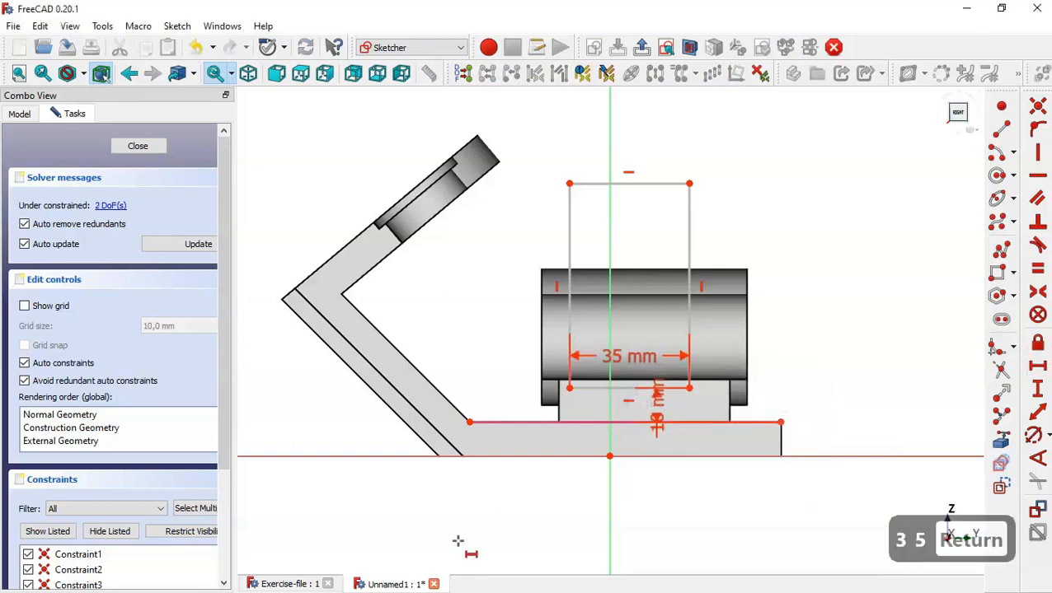
Step: Recheck the gap between the rings in Exercise-file and set the rectangle's width to 30 mm
left_click(289, 584)
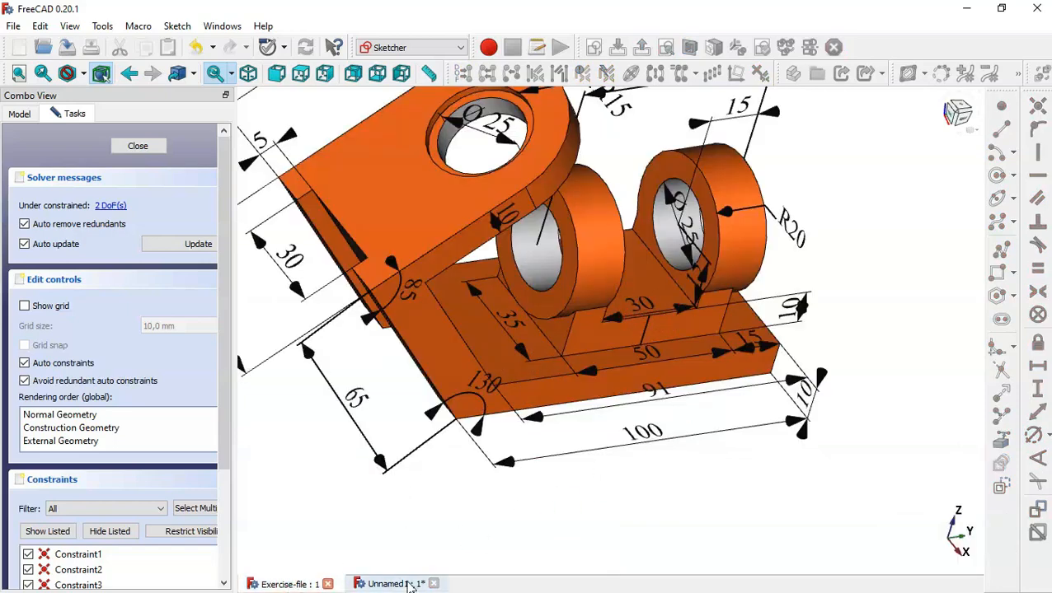
left_click(387, 583)
key("Escape")
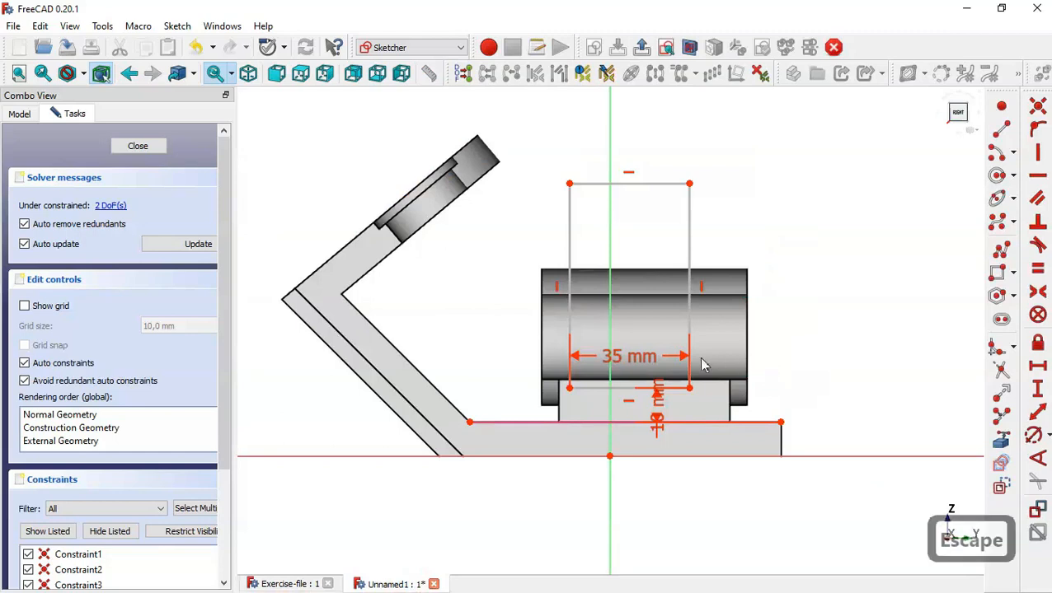
double_click(632, 361)
type("30")
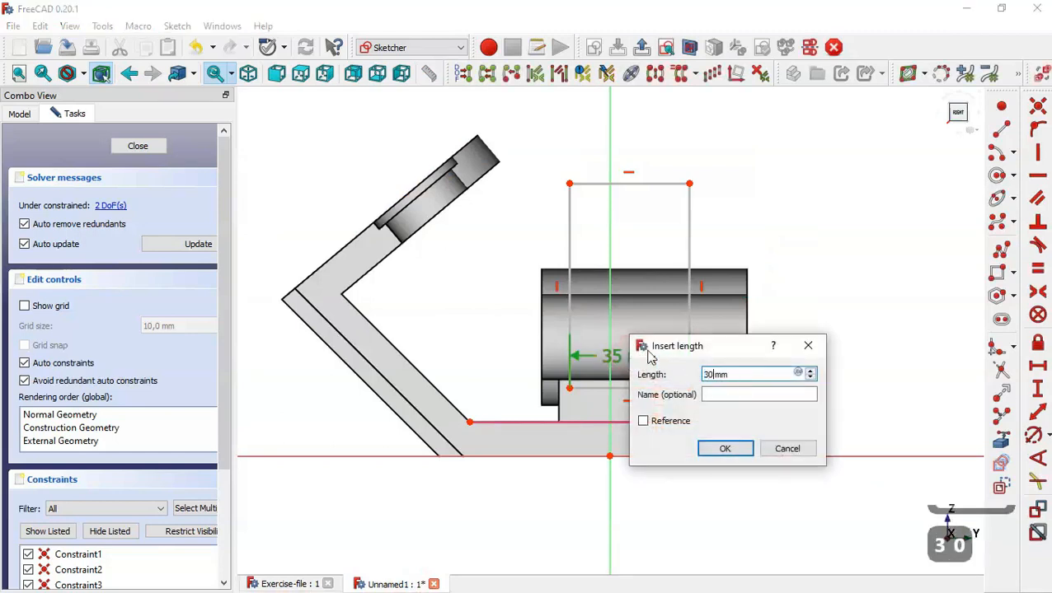
key("Return")
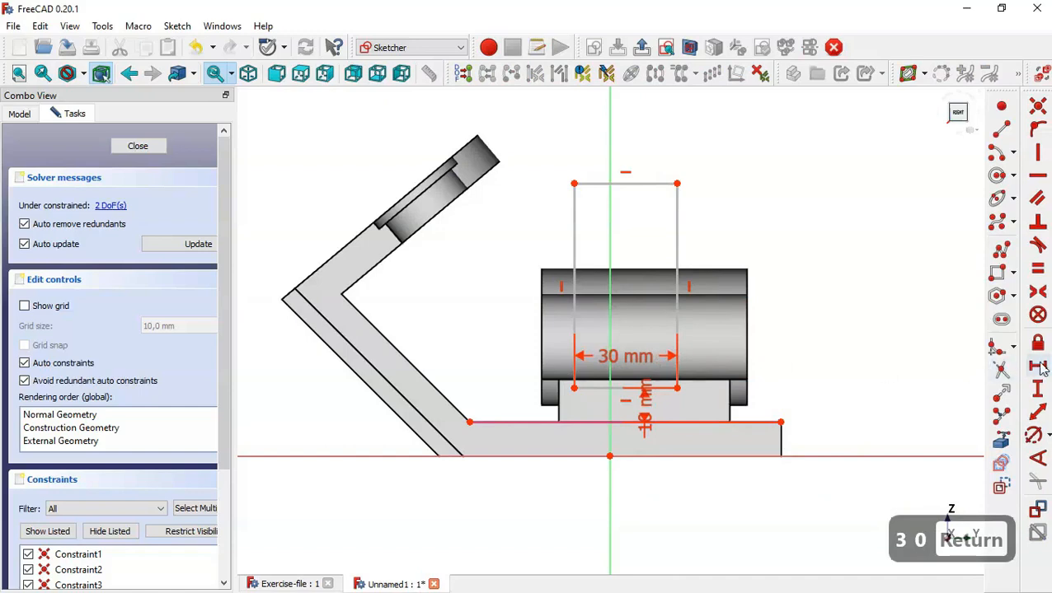
Step: Reference the block's vertical side edge nearest the base plate's end, constrain the rectangle's near lower corner 10 mm horizontally from it, and finish the sketch
left_click(1002, 440)
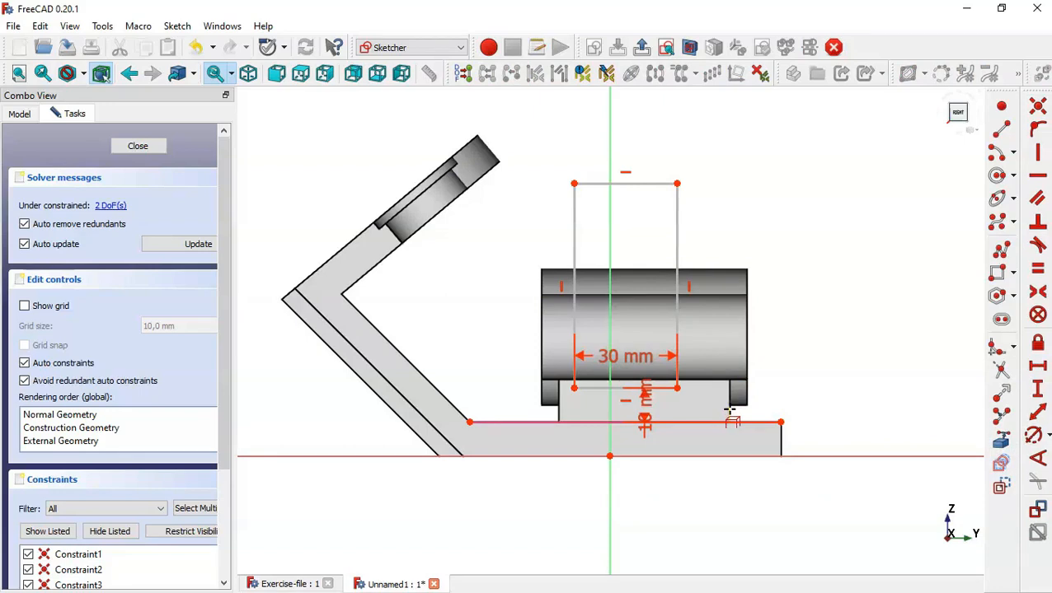
left_click(729, 409)
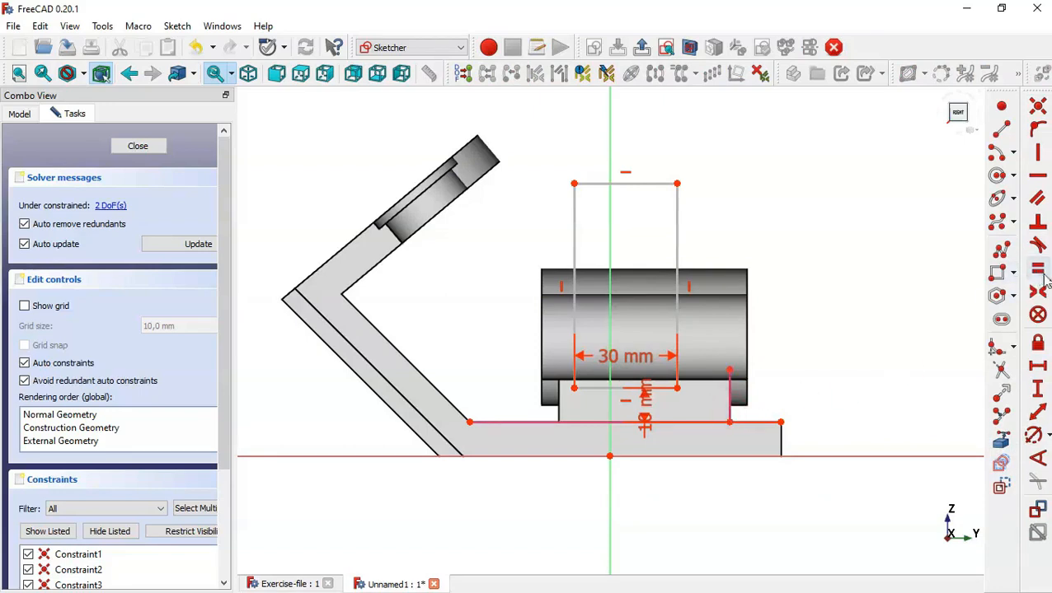
left_click(1037, 367)
left_click(675, 387)
left_click(728, 372)
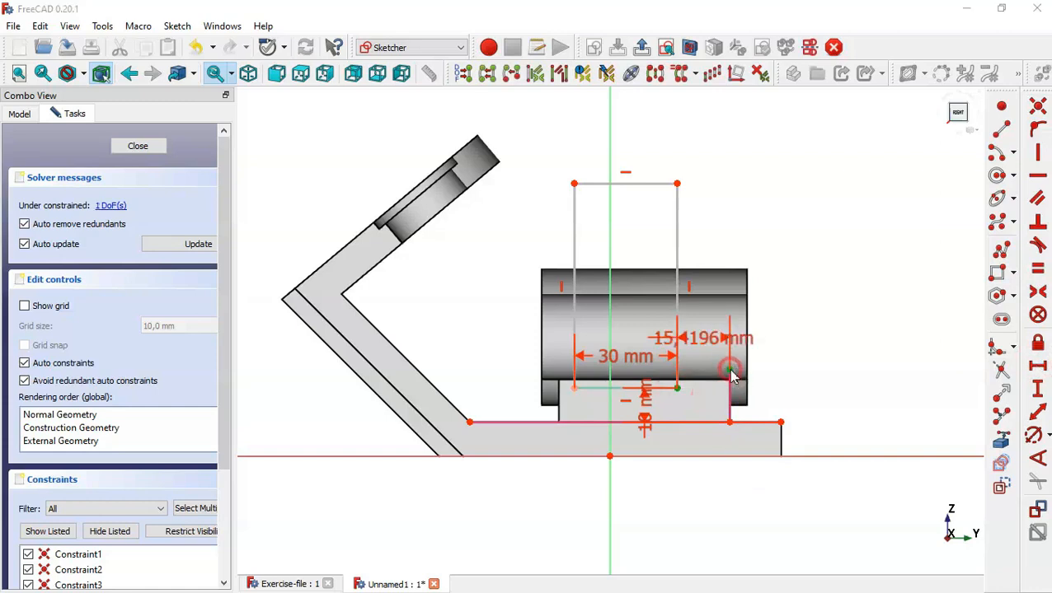
type("10")
key("Return")
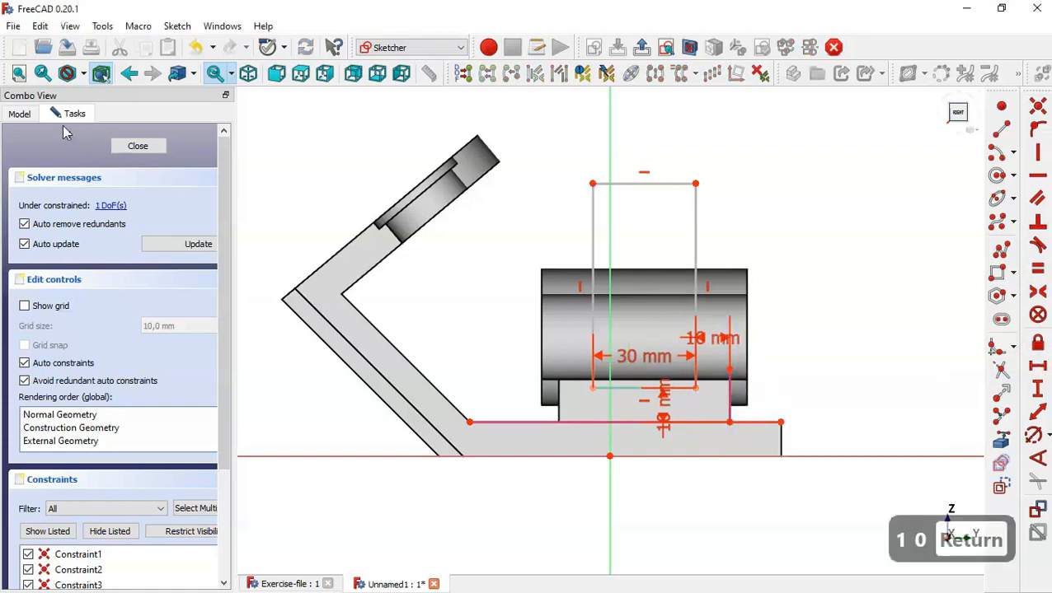
left_click(137, 147)
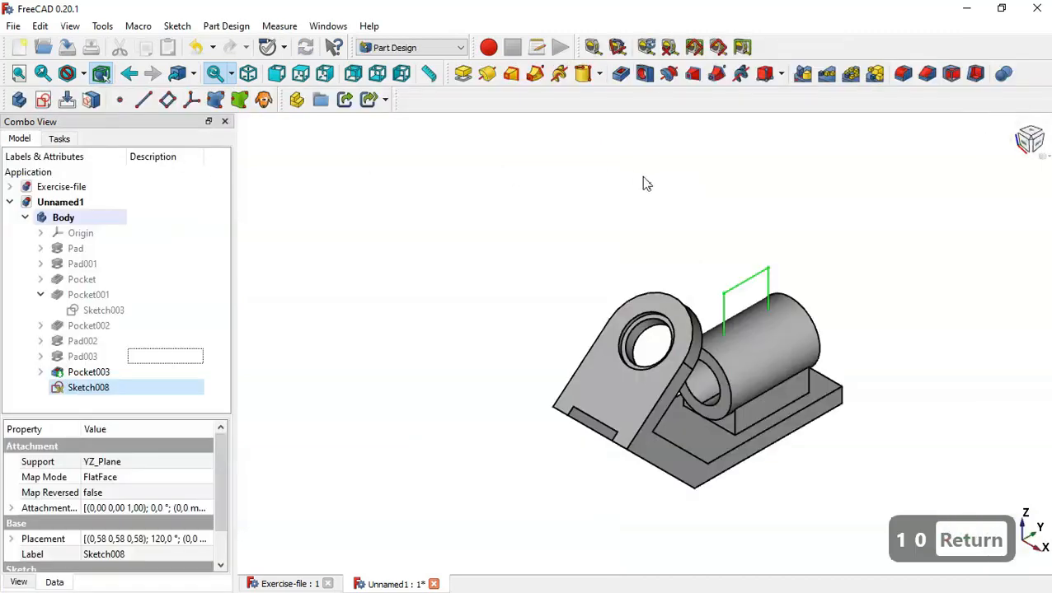
Step: Pocket the rectangle sketch through all, symmetric to the sketch plane, to cut the cylinder into two rings
left_click(624, 76)
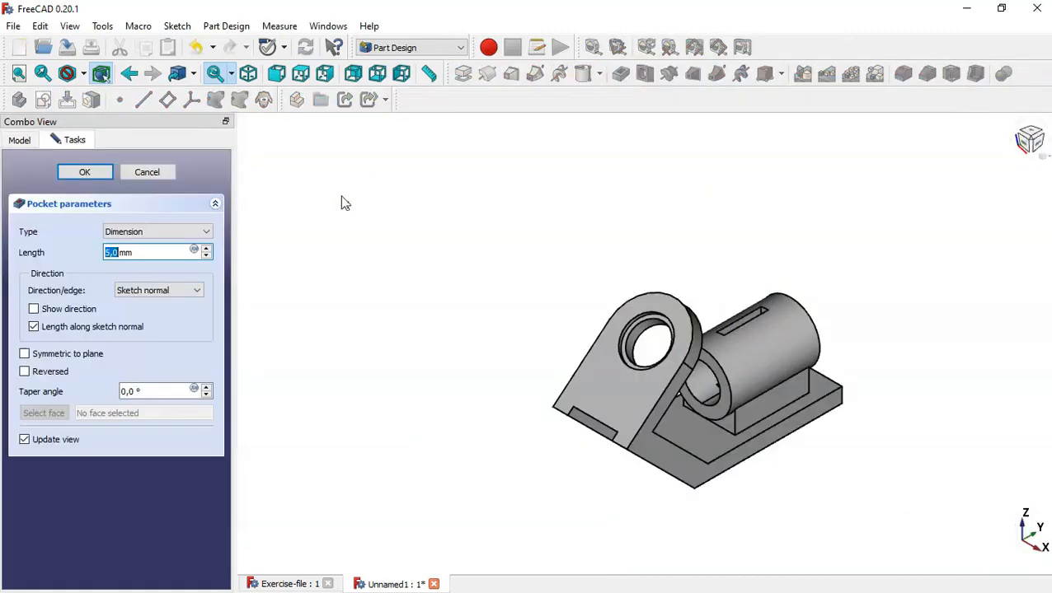
left_click(195, 234)
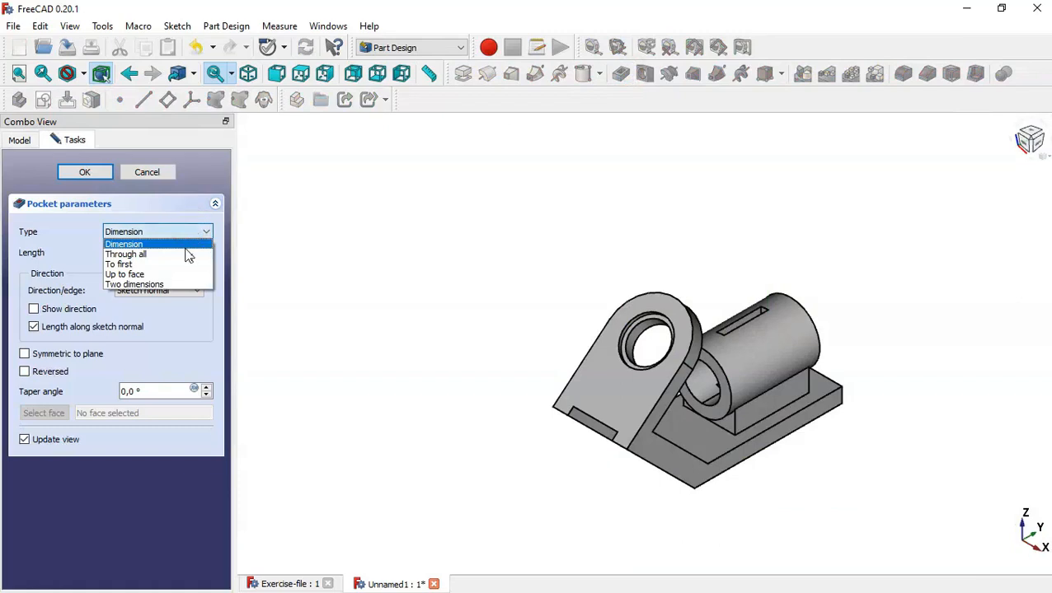
left_click(187, 255)
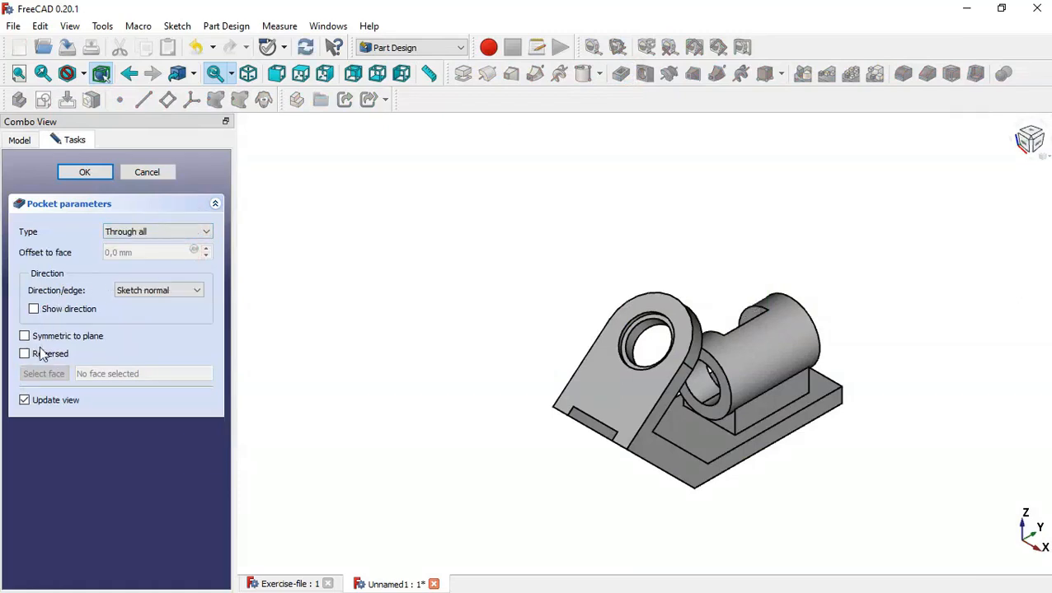
left_click(90, 337)
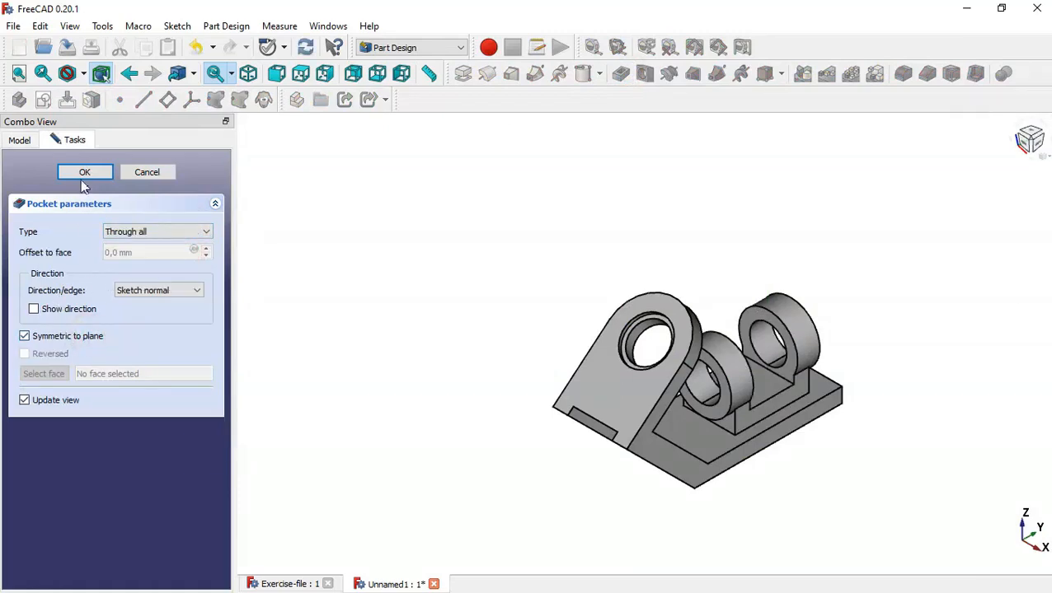
left_click(84, 173)
Step: Compare the bracket's rings and overall shape with the reference model in Exercise-file from several angles
middle_click_drag(958, 460, 859, 459)
left_click(290, 584)
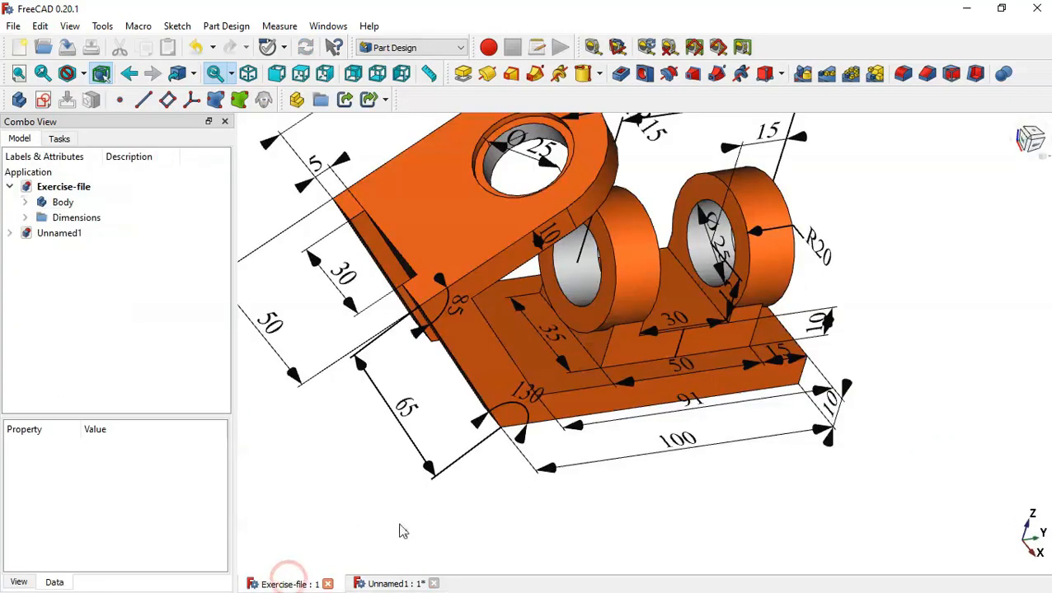
middle_click_drag(720, 425, 725, 384)
left_click(381, 585)
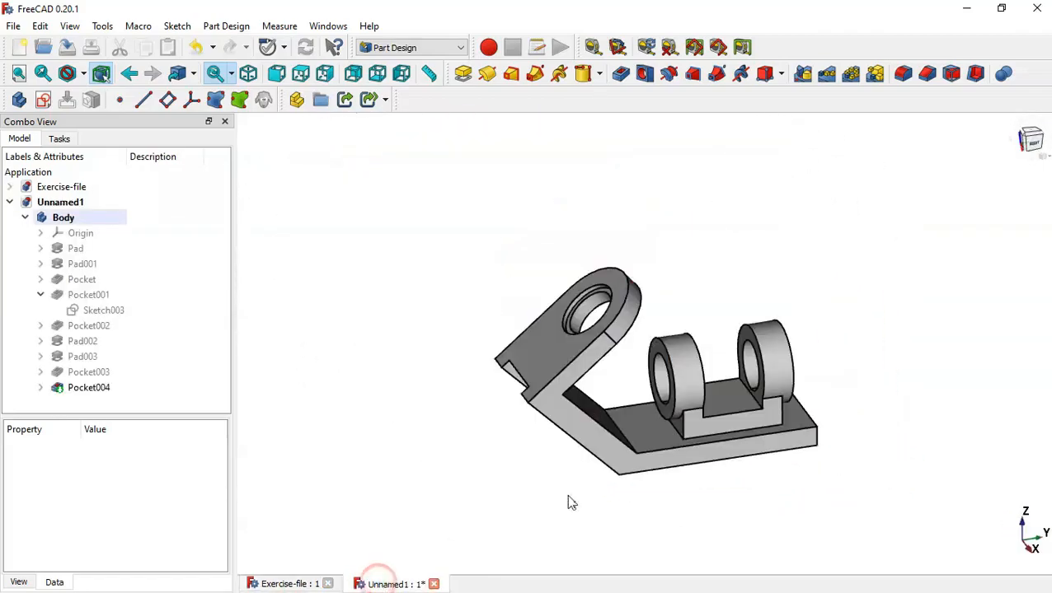
middle_click_drag(686, 490, 774, 498)
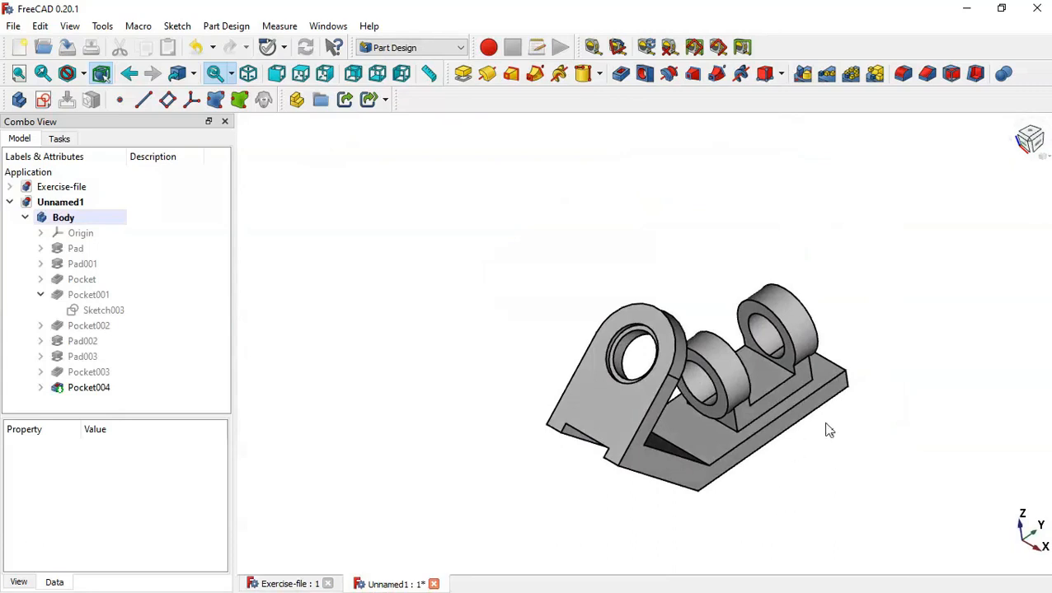
scroll(828, 430, "up", 4)
mouse_move(867, 432)
middle_mouse_down()
mouse_move(856, 414)
mouse_move(873, 446)
middle_mouse_up()
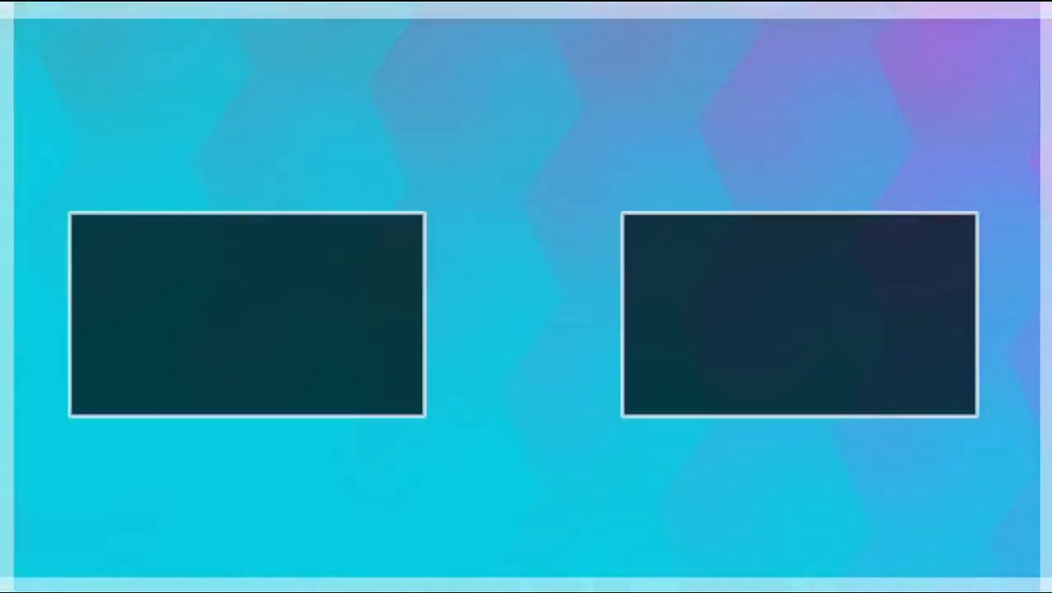